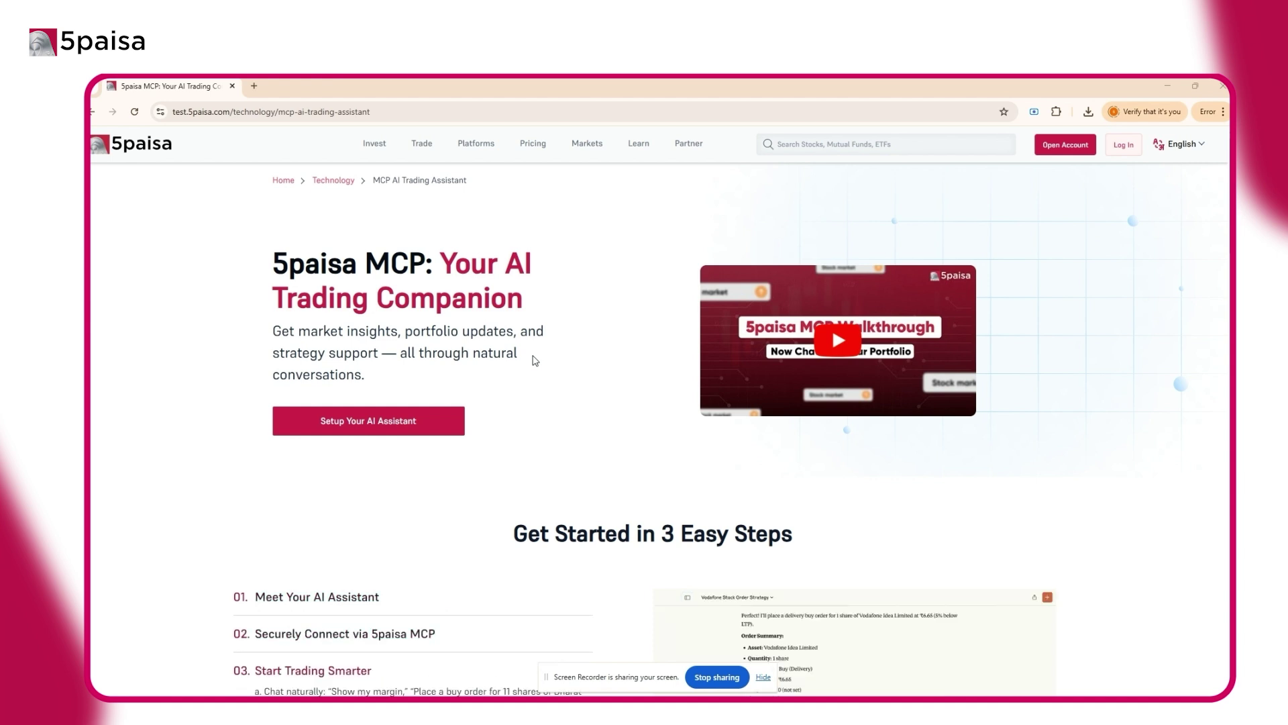
# Scroll to 'Get Started in 3 Easy Steps' and open the Windows setup guide.
pyautogui.scroll(-4, 534, 360)
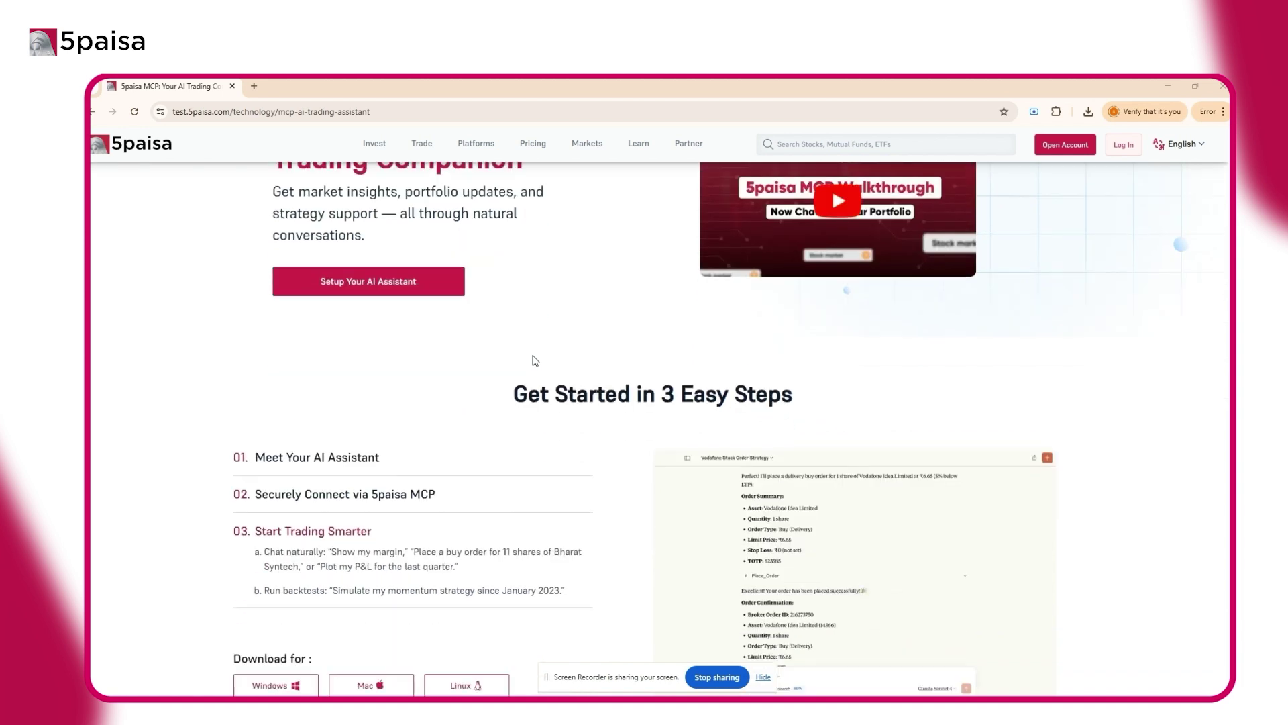
pyautogui.scroll(-1, 535, 360)
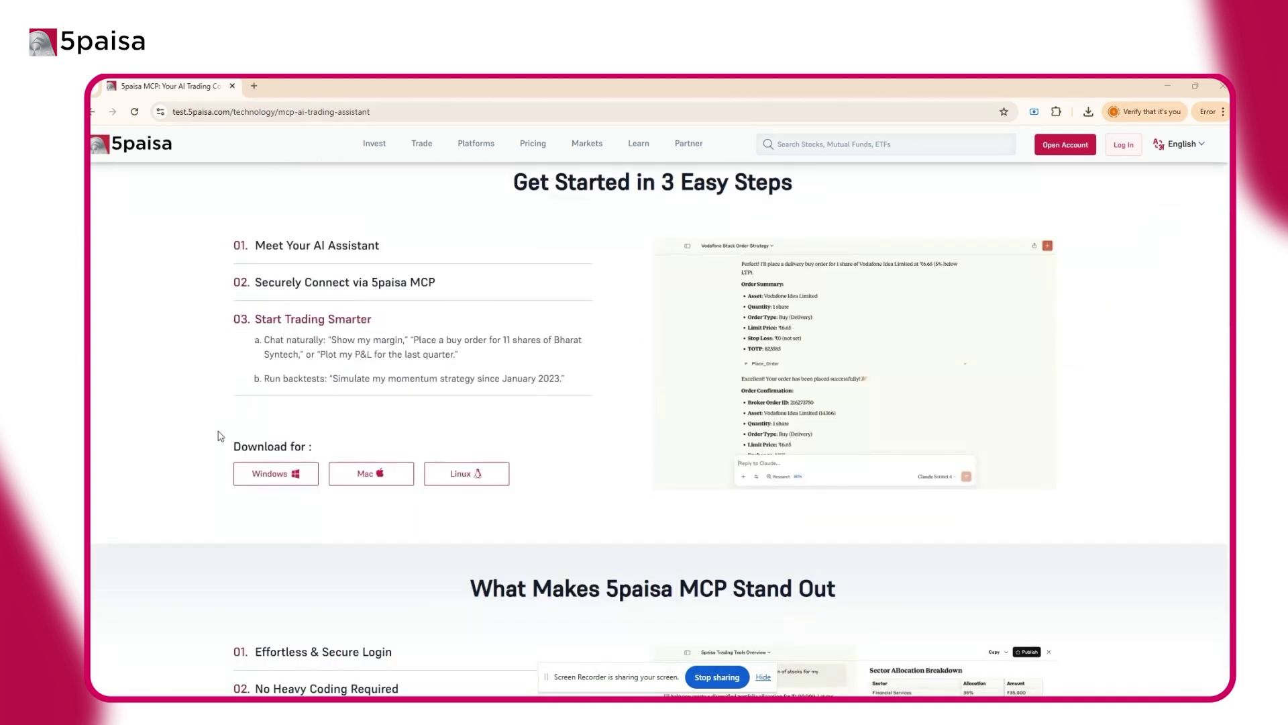
pyautogui.click(271, 477)
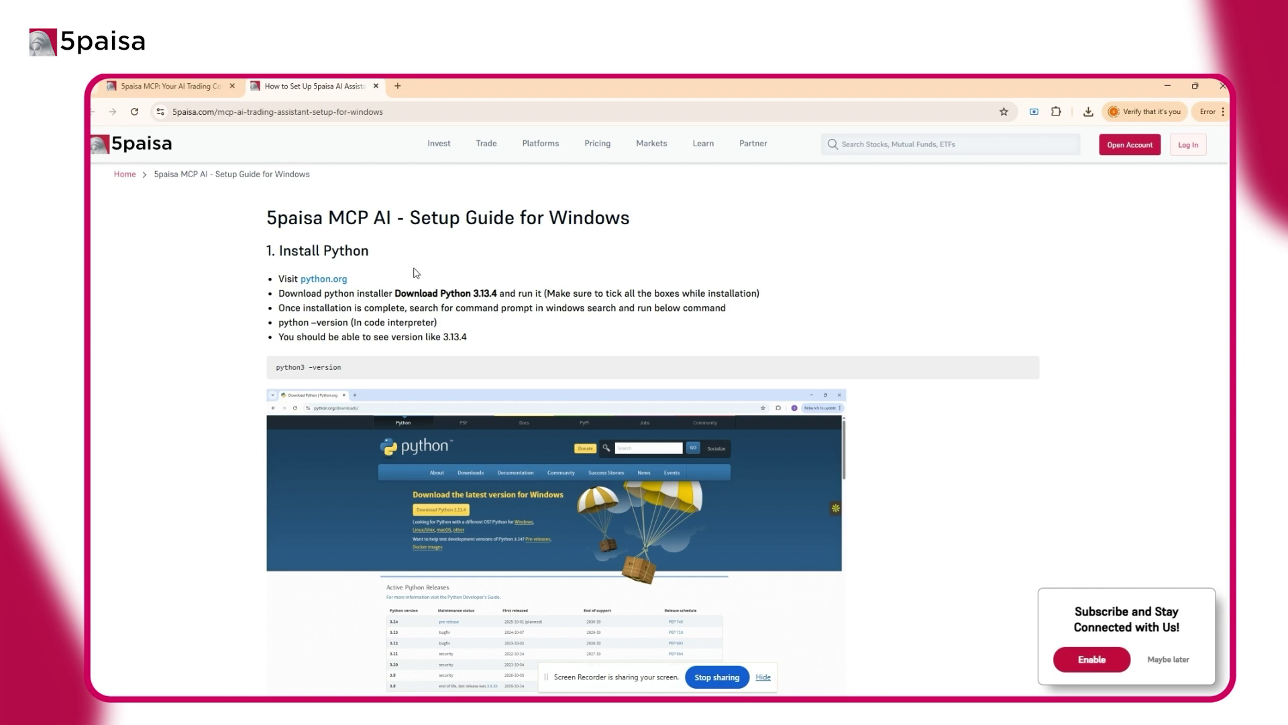
# Open python.org in a new tab, download the Python 3.13.5 installer and show it in Downloads.
pyautogui.rightClick(319, 281)
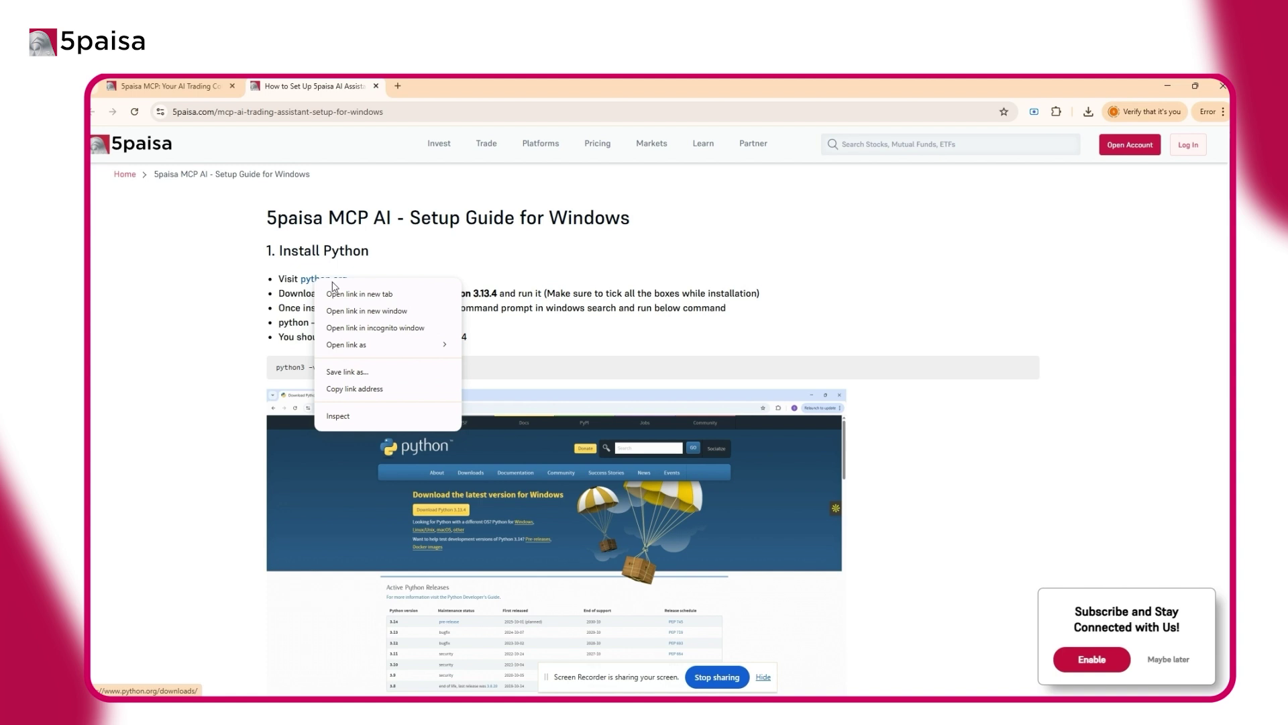
pyautogui.click(367, 295)
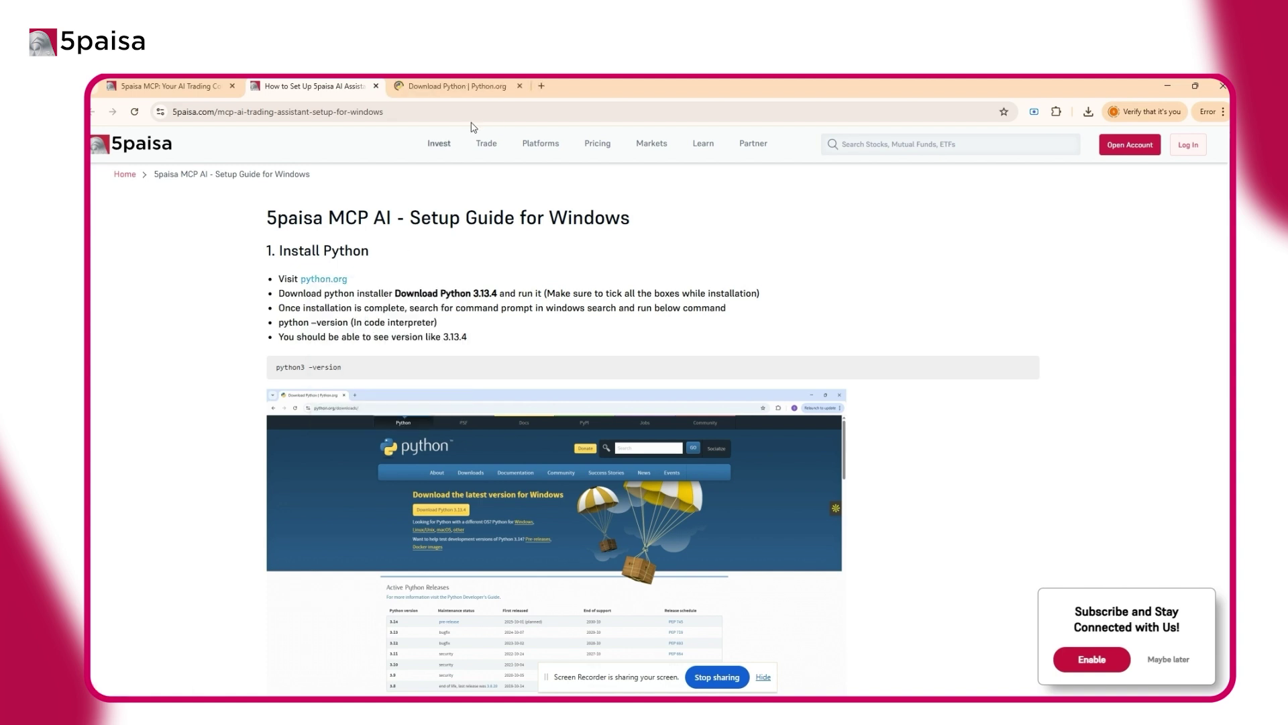
pyautogui.click(493, 86)
pyautogui.moveTo(497, 242)
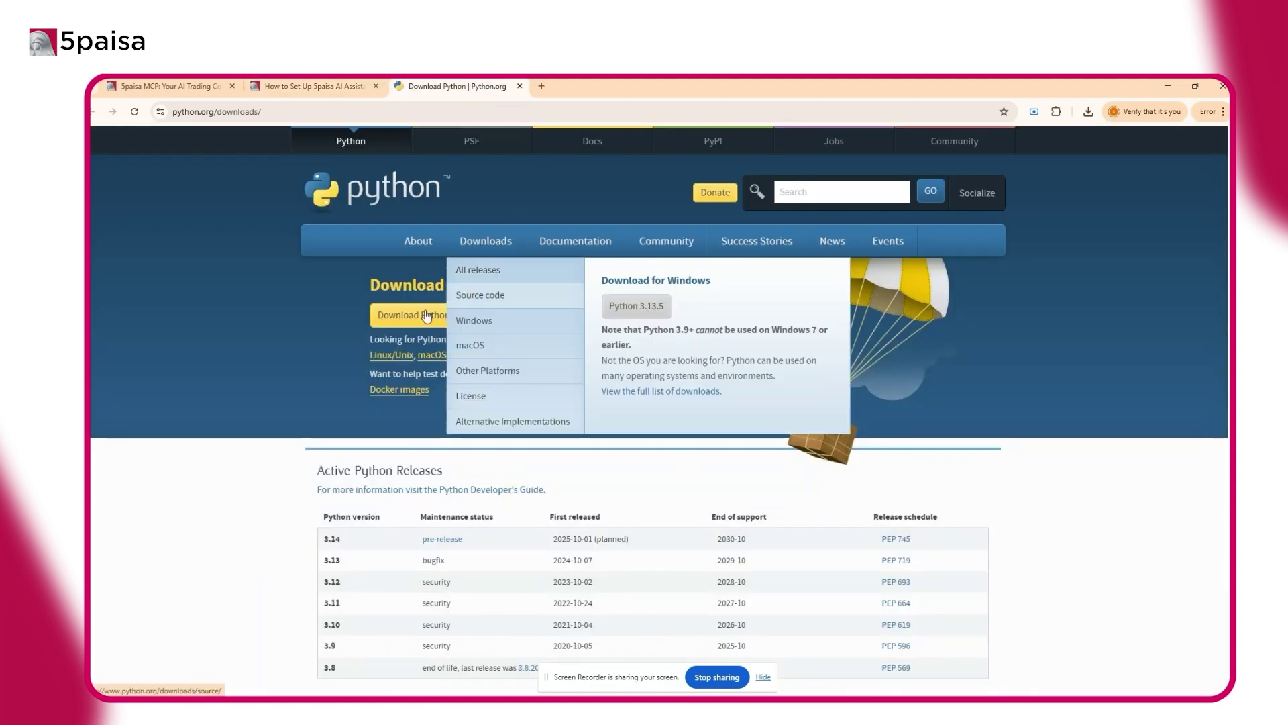
pyautogui.click(474, 317)
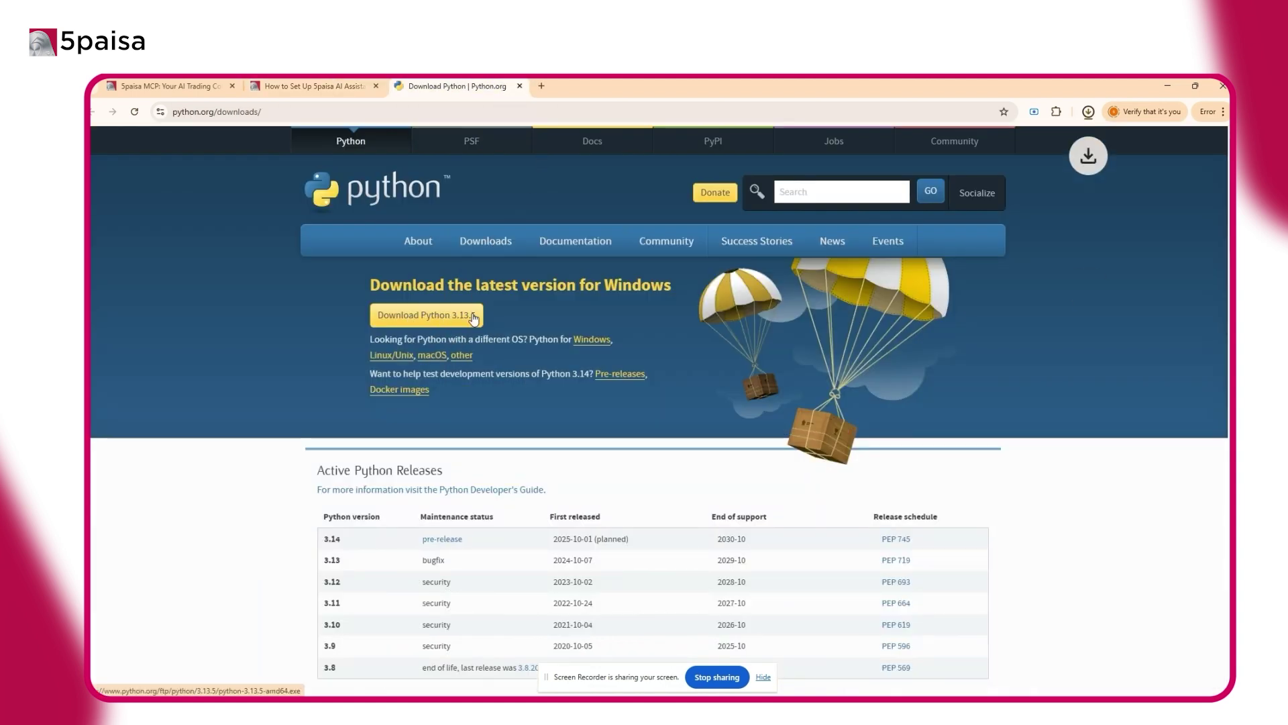
pyautogui.click(1055, 140)
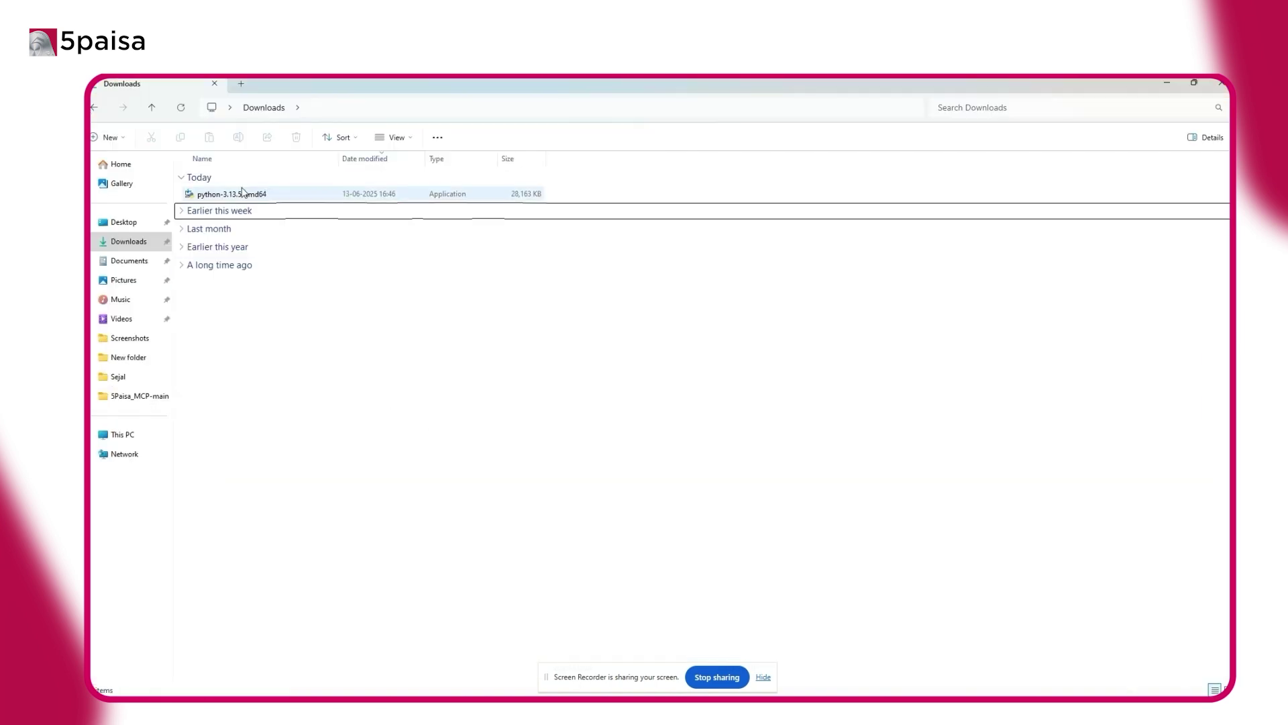
# Install python-3.13.5-amd64 with admin privileges for py.exe, then close the finished setup.
pyautogui.doubleClick(238, 194)
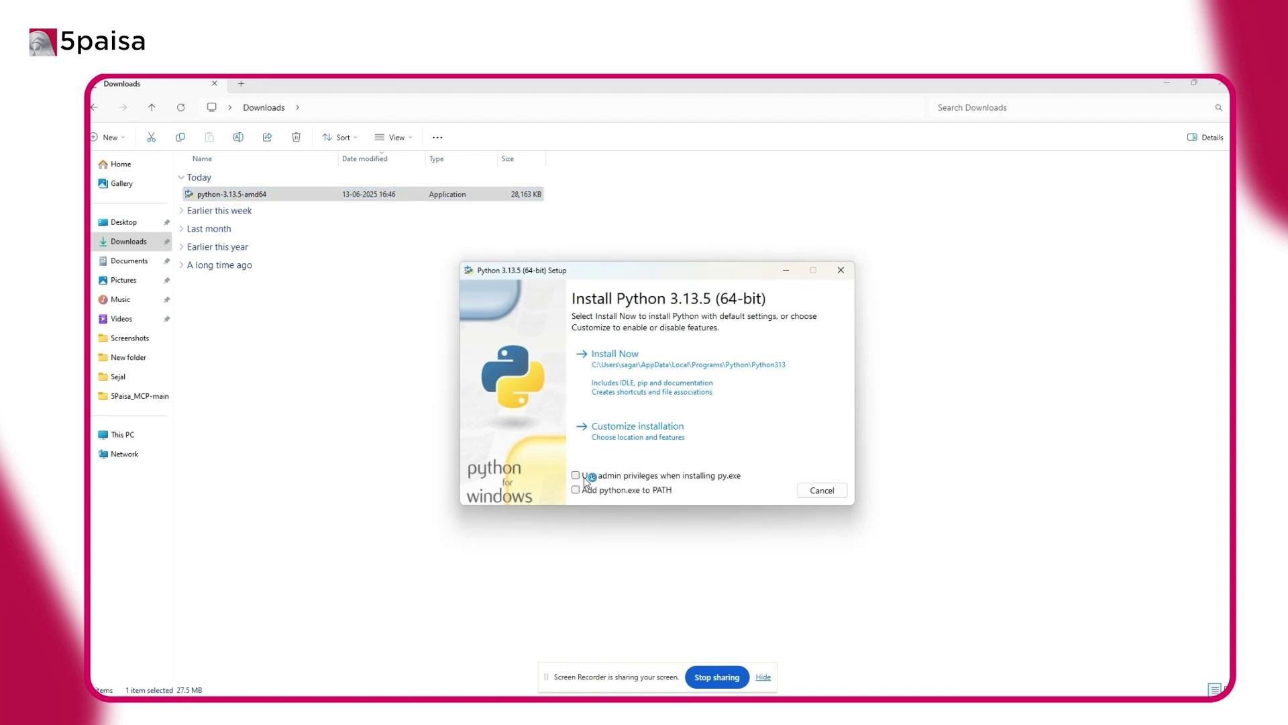
pyautogui.click(584, 477)
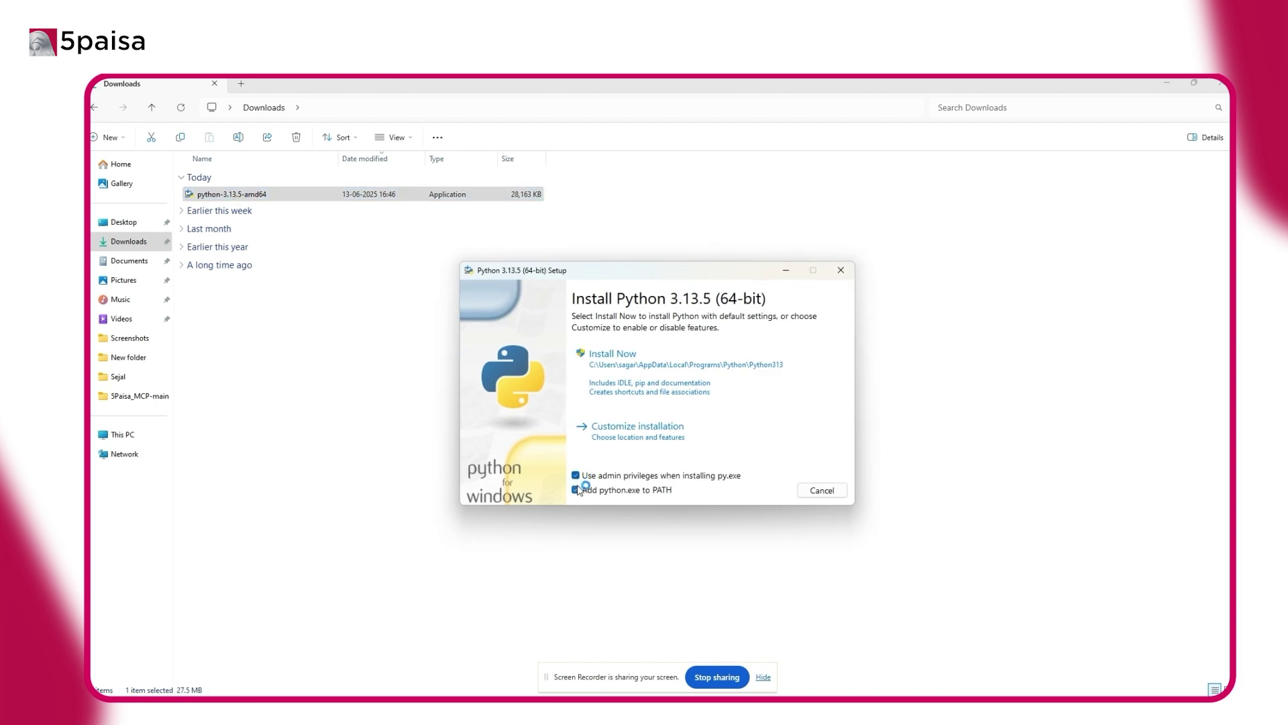
pyautogui.click(613, 356)
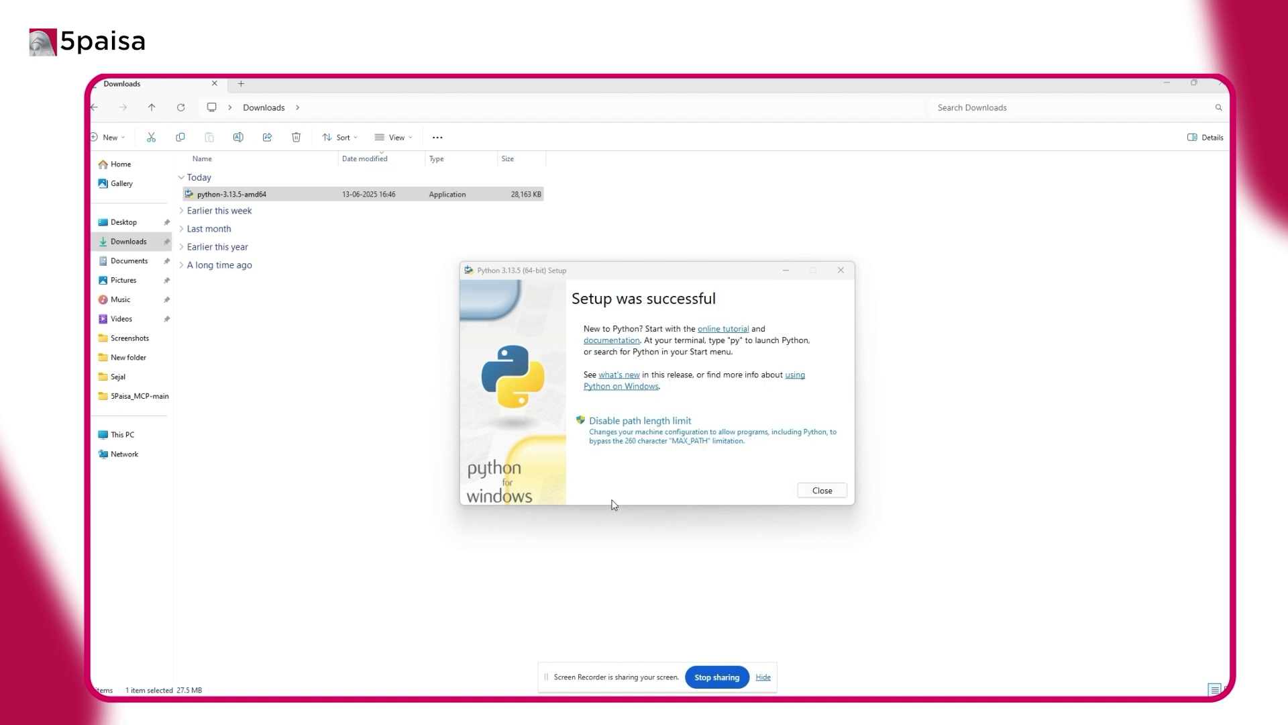
pyautogui.click(816, 491)
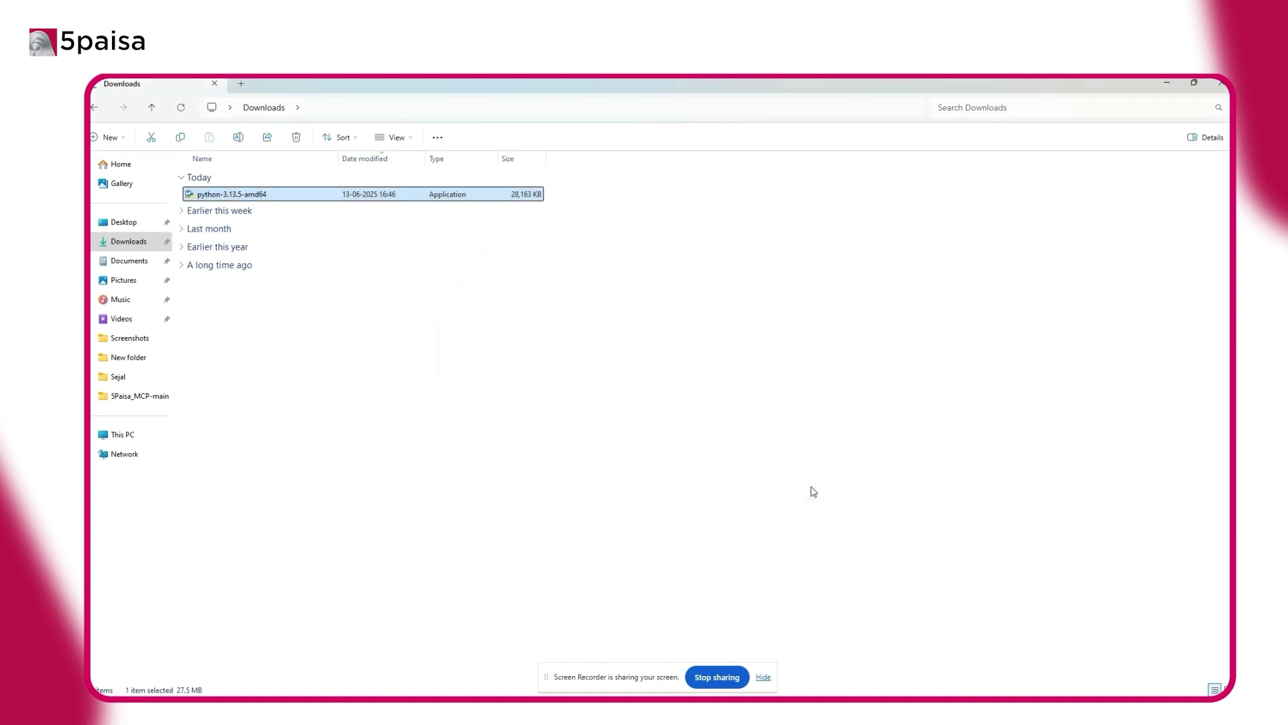
# Run python --version in Command Prompt to confirm Python 3.13.5 is installed.
pyautogui.press('super')
pyautogui.write('comma')
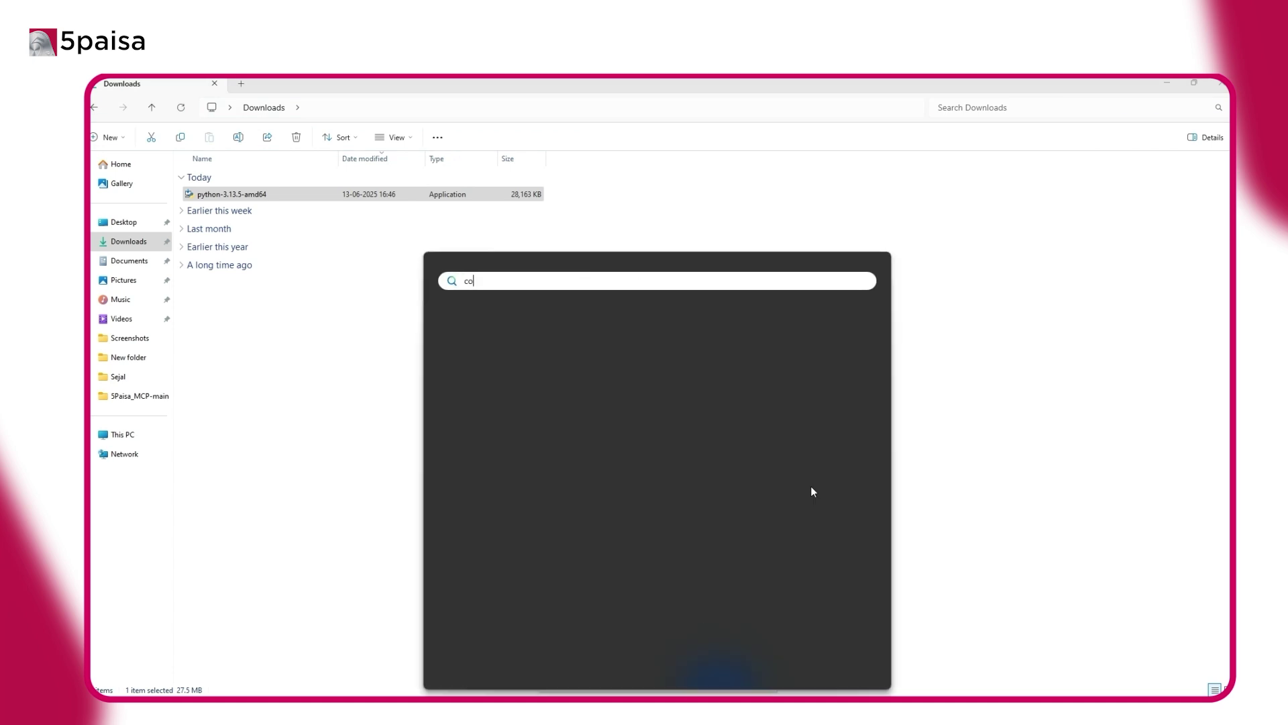
pyautogui.write('n')
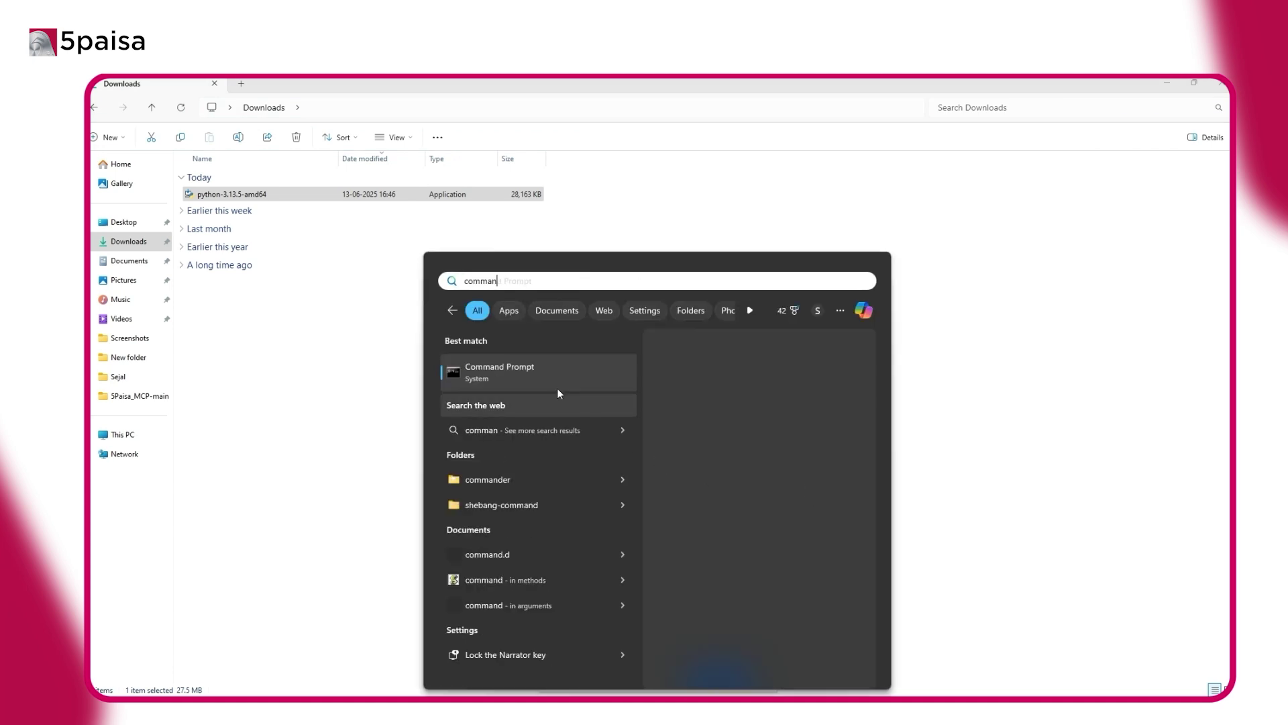
pyautogui.click(554, 388)
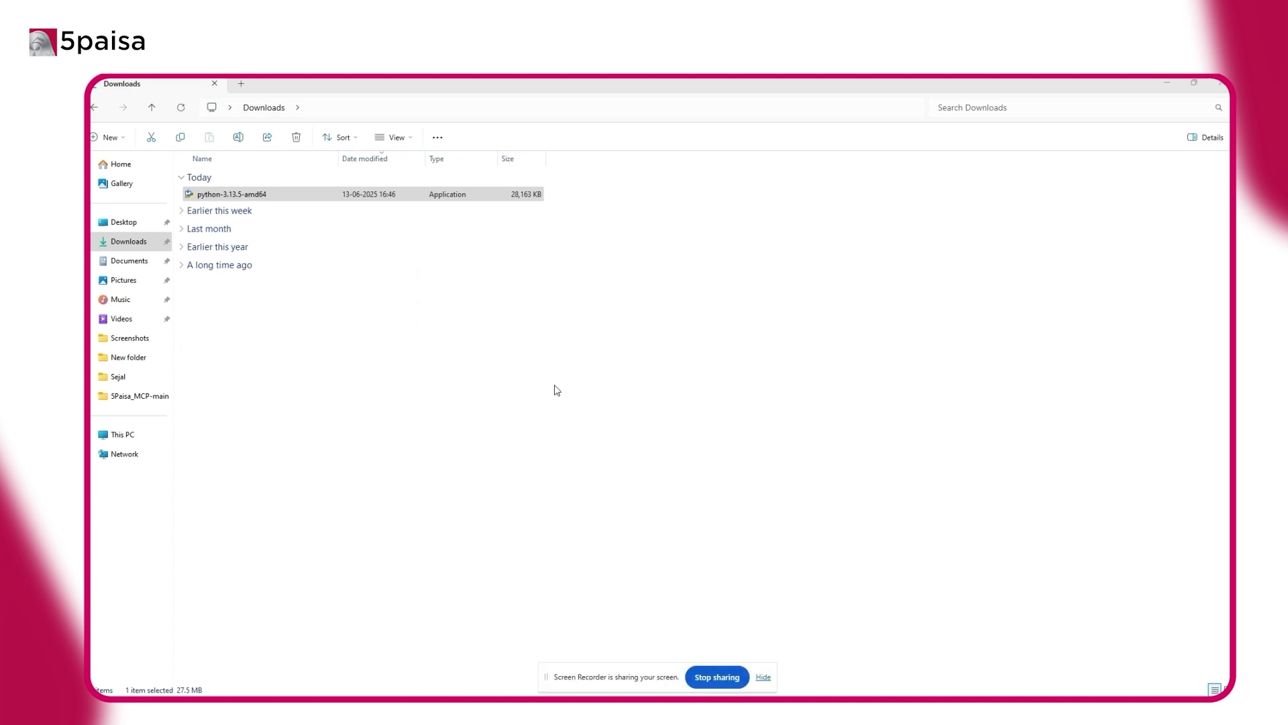
pyautogui.write('python ')
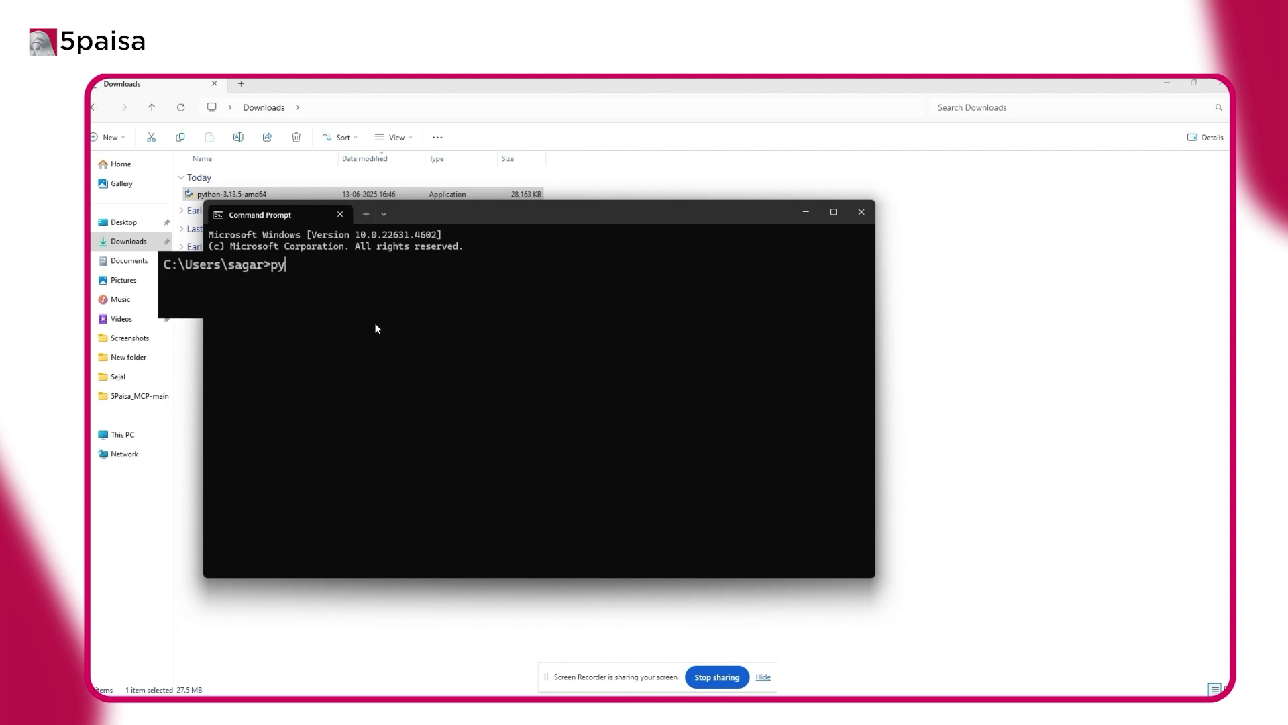
pyautogui.write('--version')
pyautogui.press('Return')
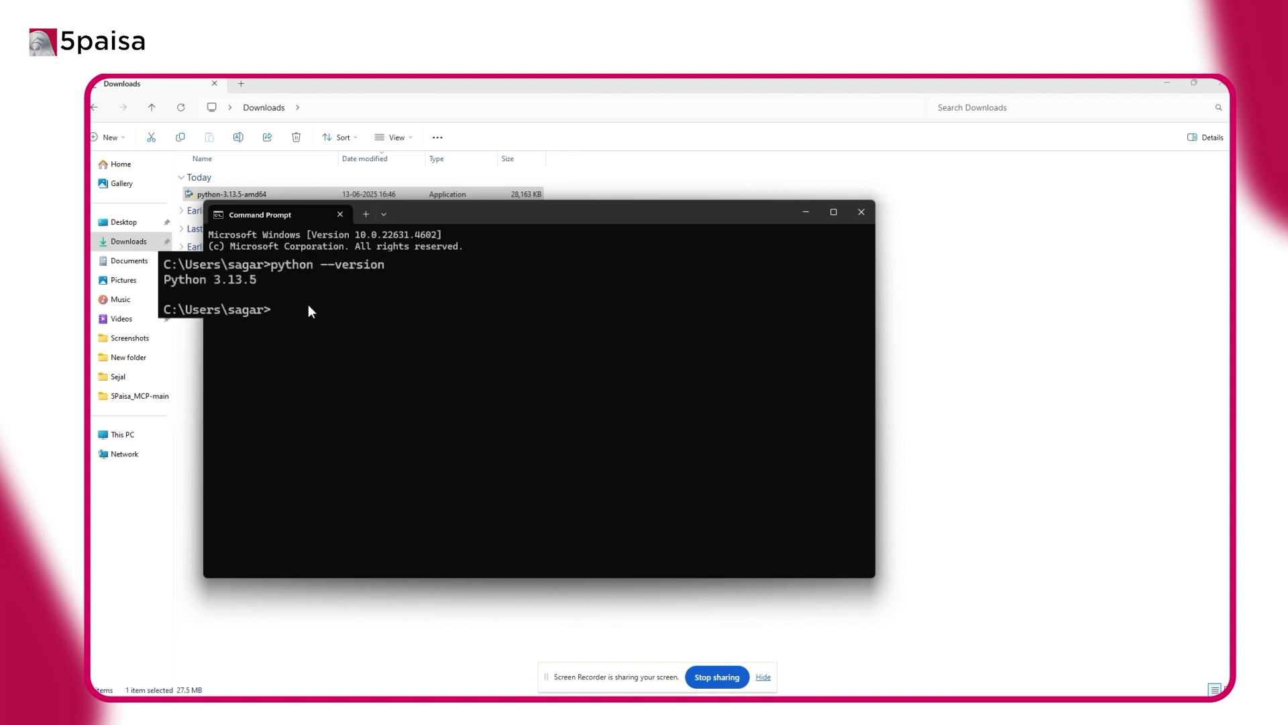
# Close Command Prompt and minimize File Explorer to return to the browser.
pyautogui.moveTo(159, 276); pyautogui.dragTo(323, 281)
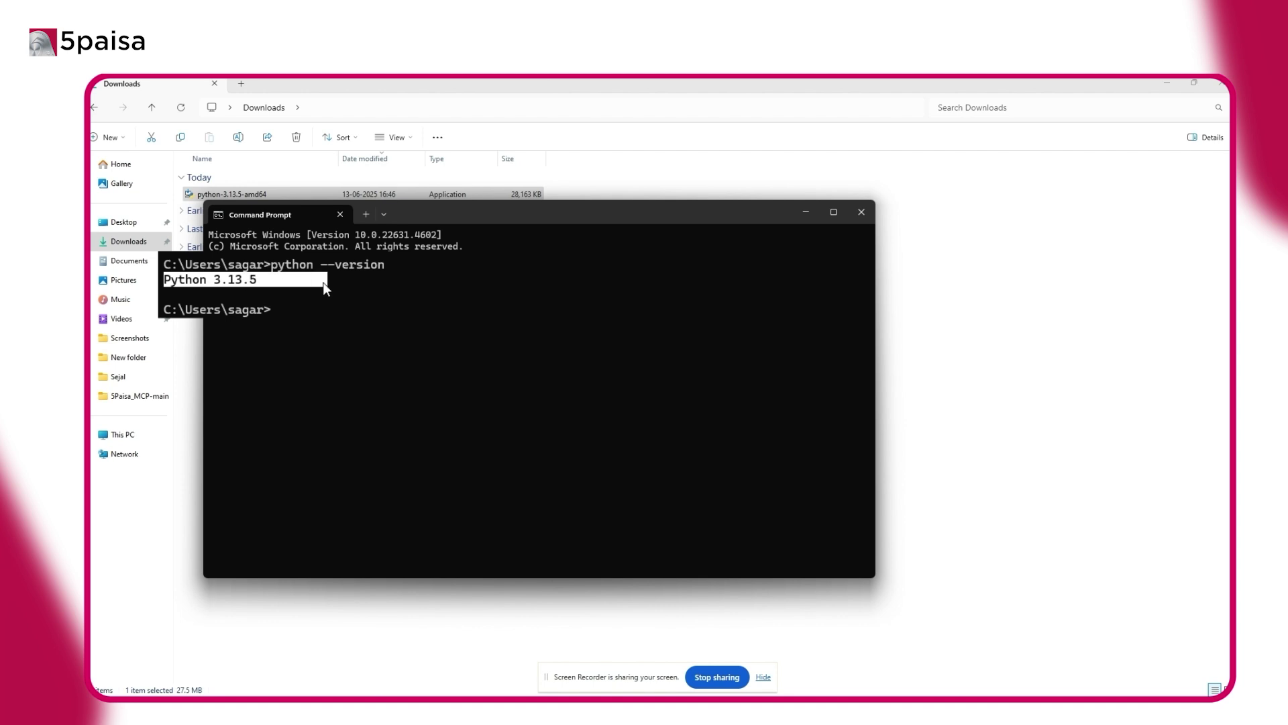
pyautogui.click(323, 282)
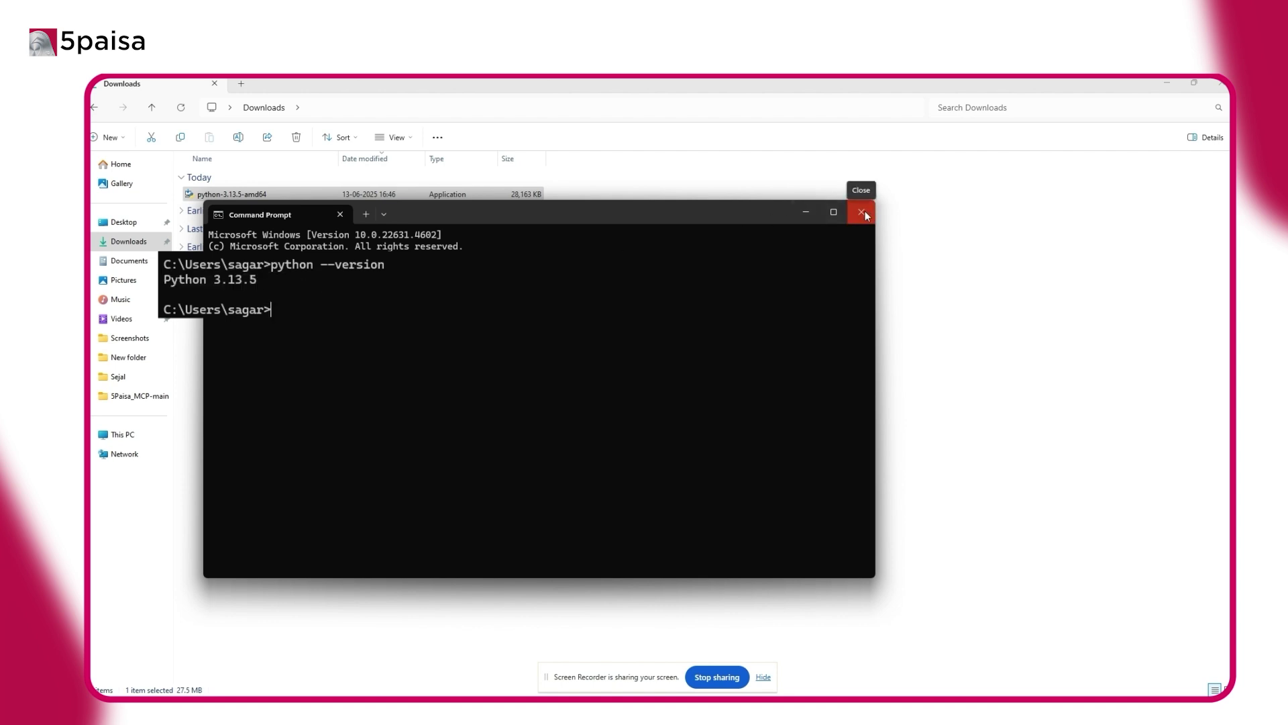
pyautogui.click(862, 212)
pyautogui.click(1161, 83)
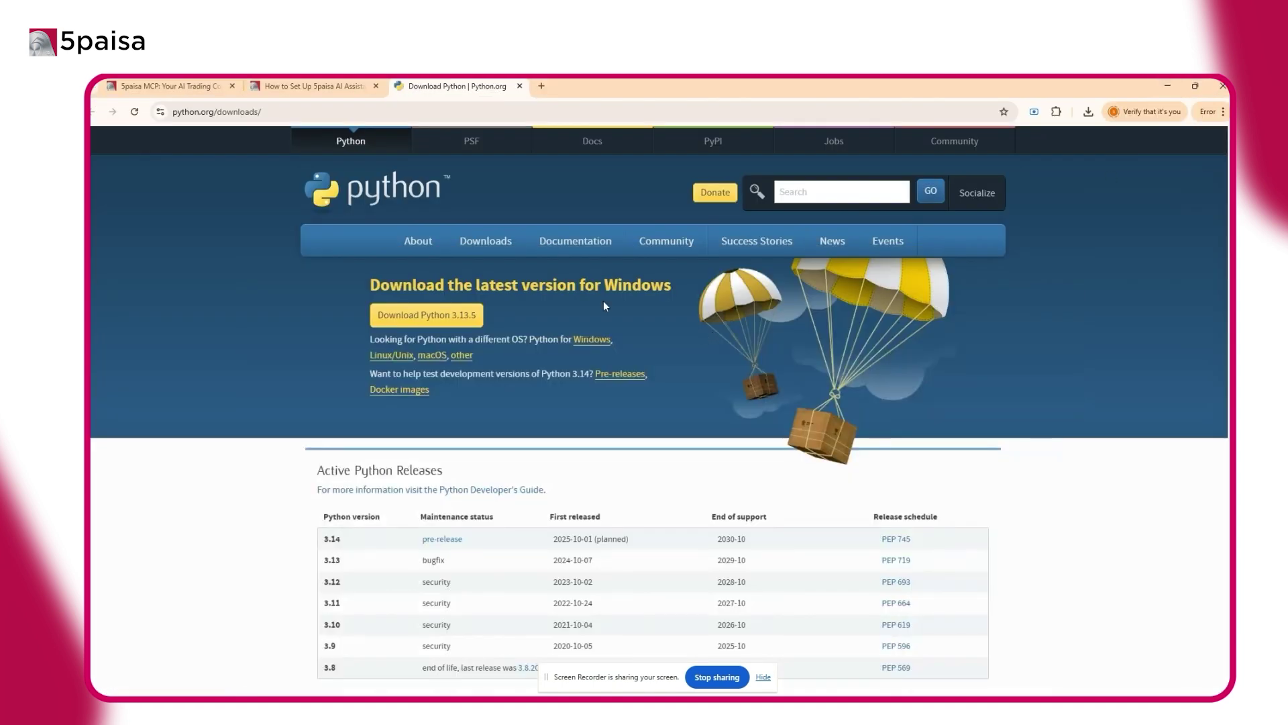
# Open the guide's nodejs.org link in a new tab.
pyautogui.click(314, 86)
pyautogui.scroll(-4, 358, 356)
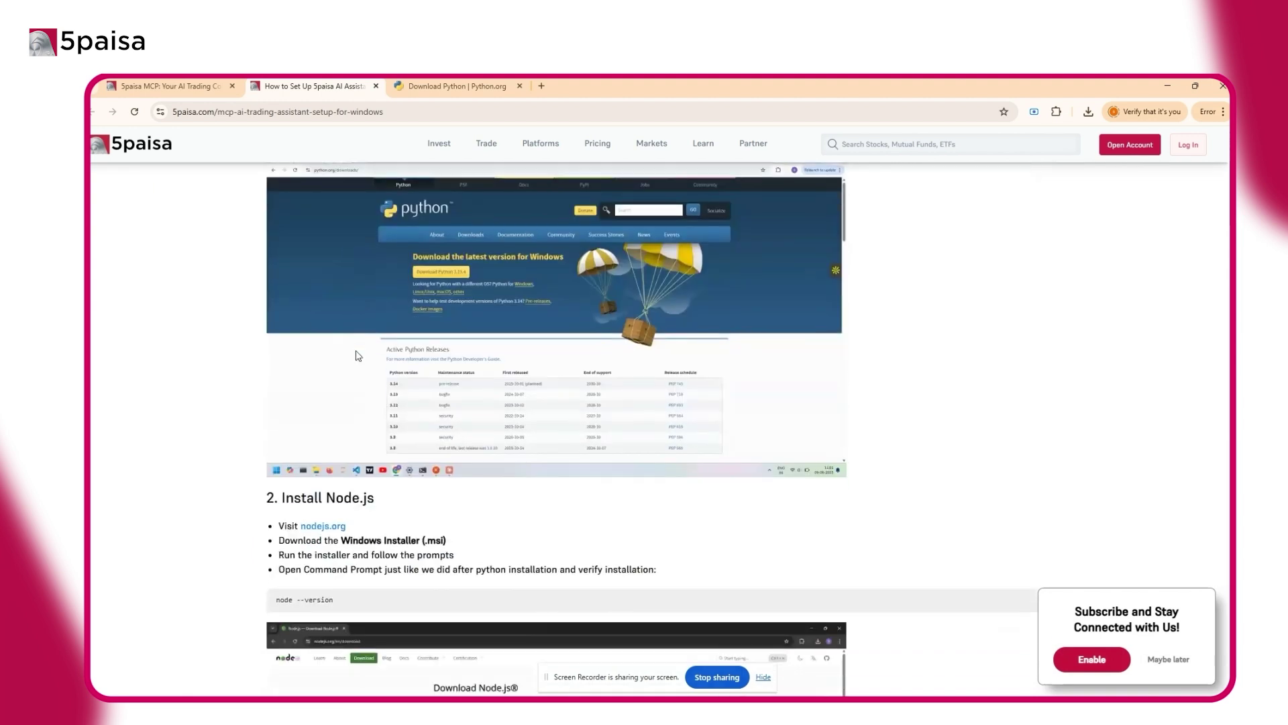
pyautogui.scroll(-3, 357, 356)
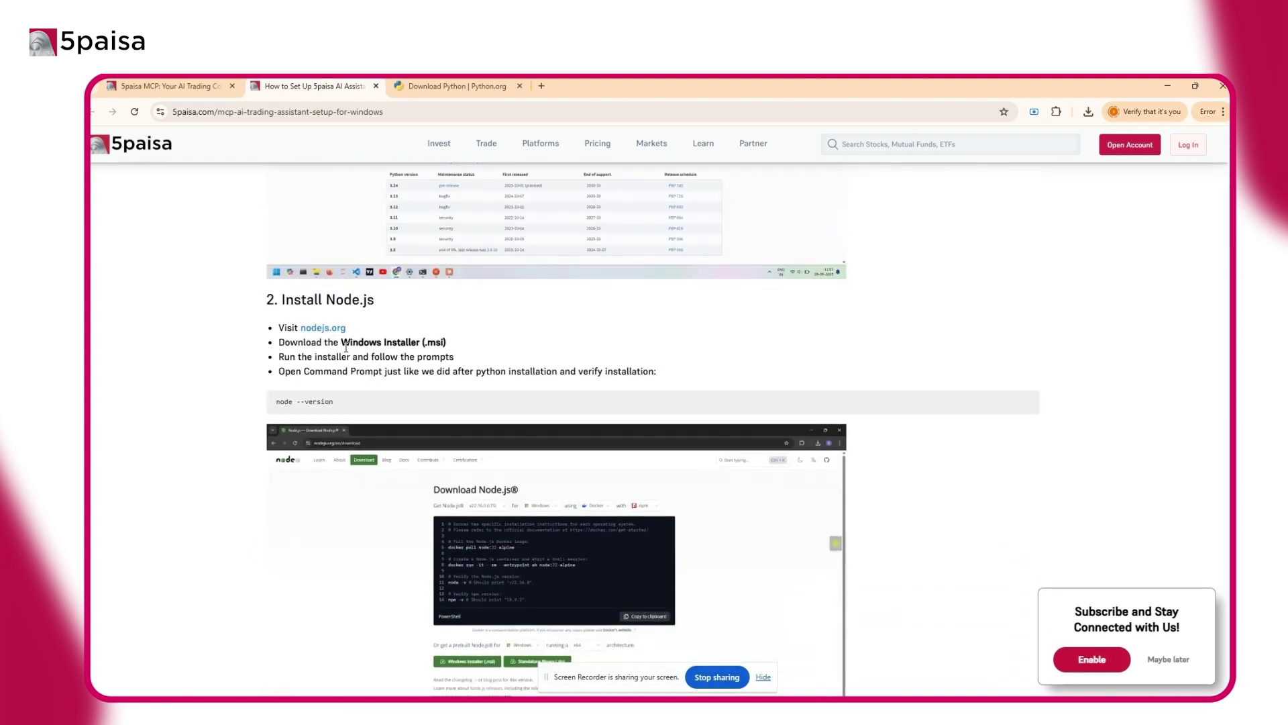
pyautogui.rightClick(310, 328)
pyautogui.click(357, 341)
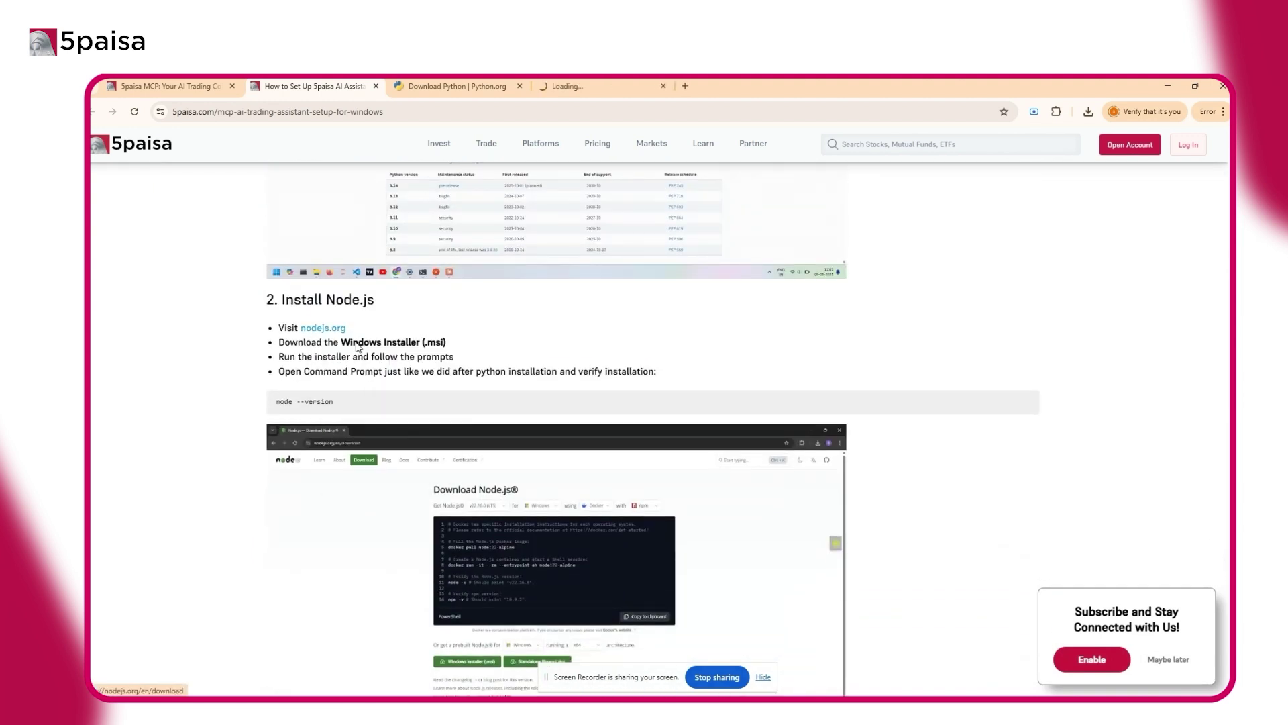
# Download the Node.js v22.16.0 Windows Installer (.msi) and check the recent downloads list.
pyautogui.click(590, 86)
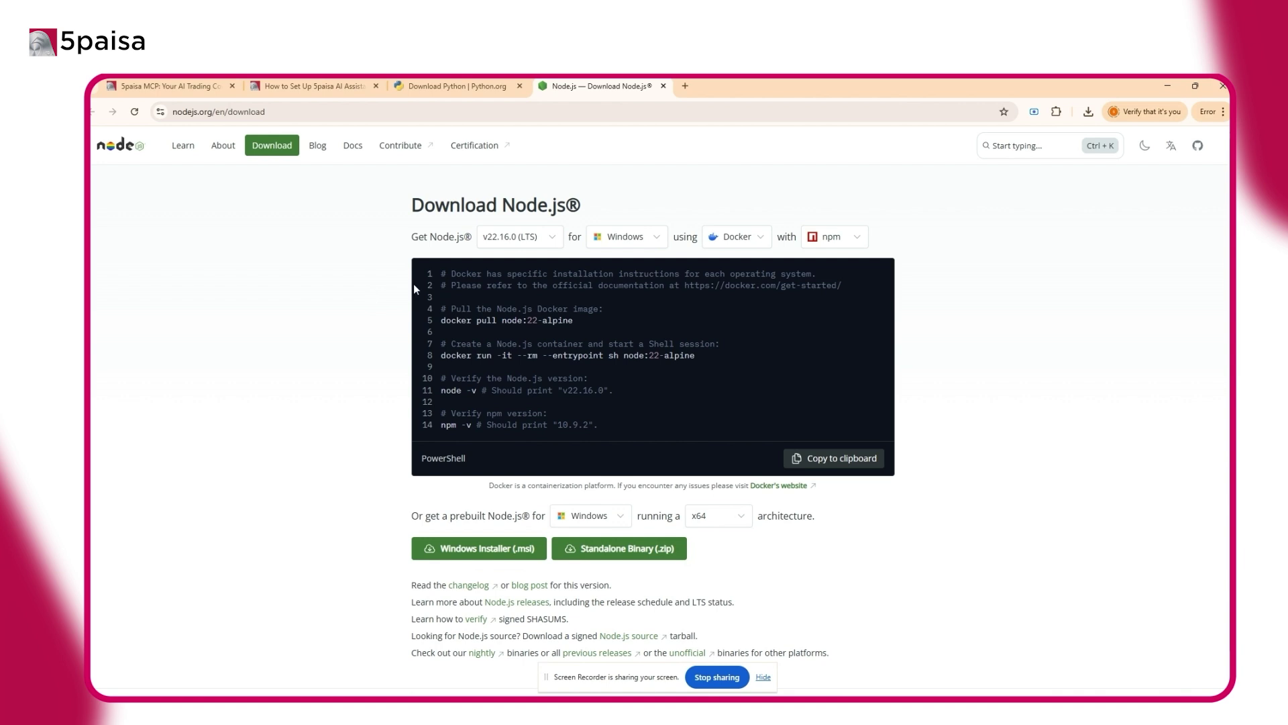
pyautogui.scroll(-1, 413, 289)
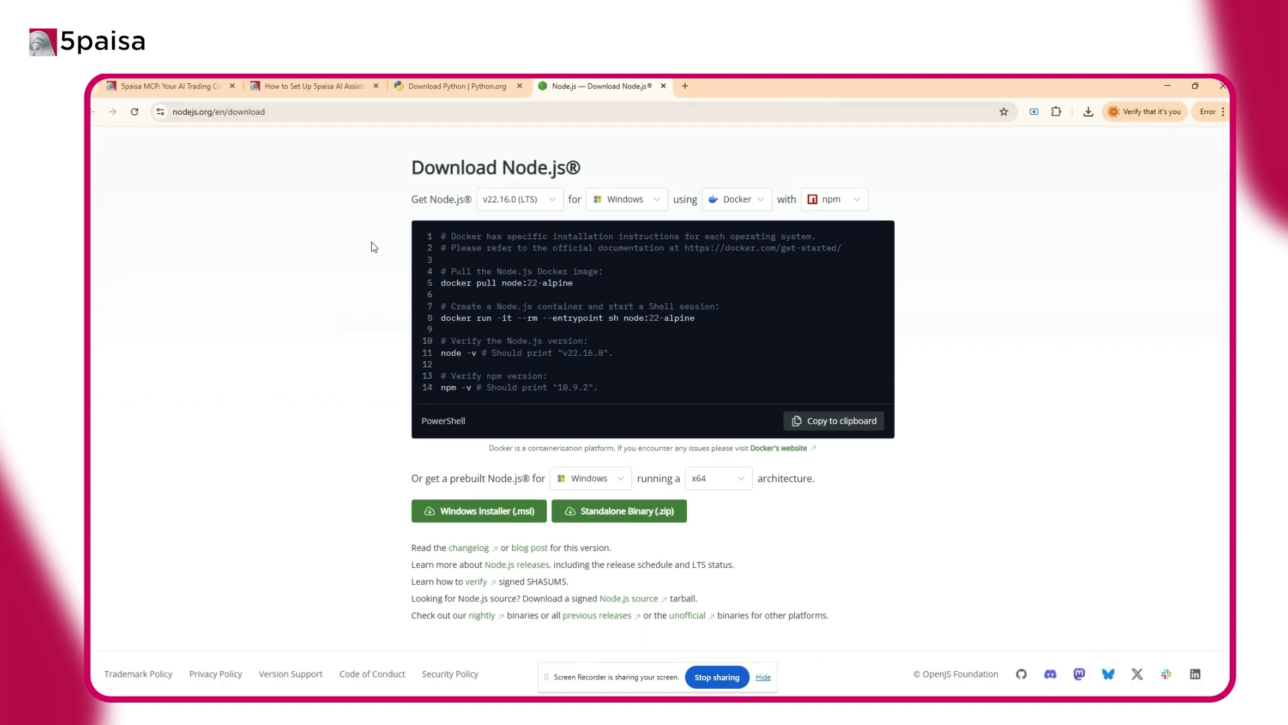
pyautogui.click(459, 513)
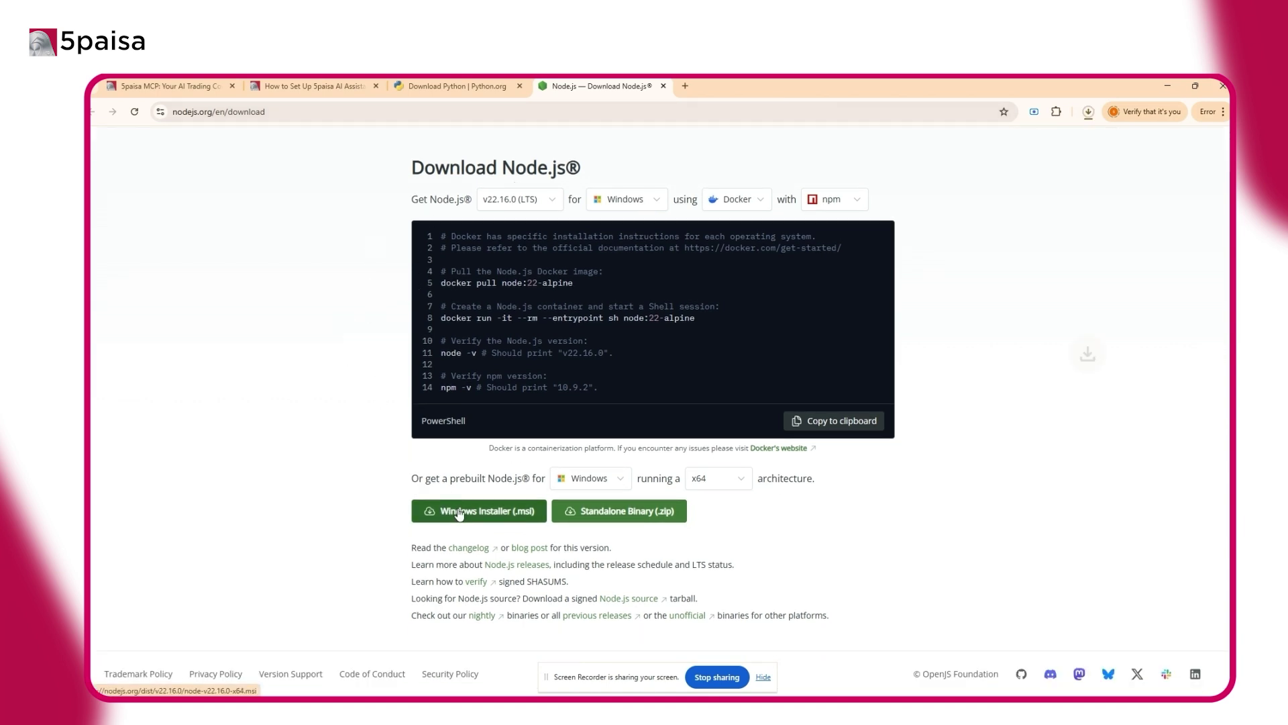
pyautogui.click(1088, 112)
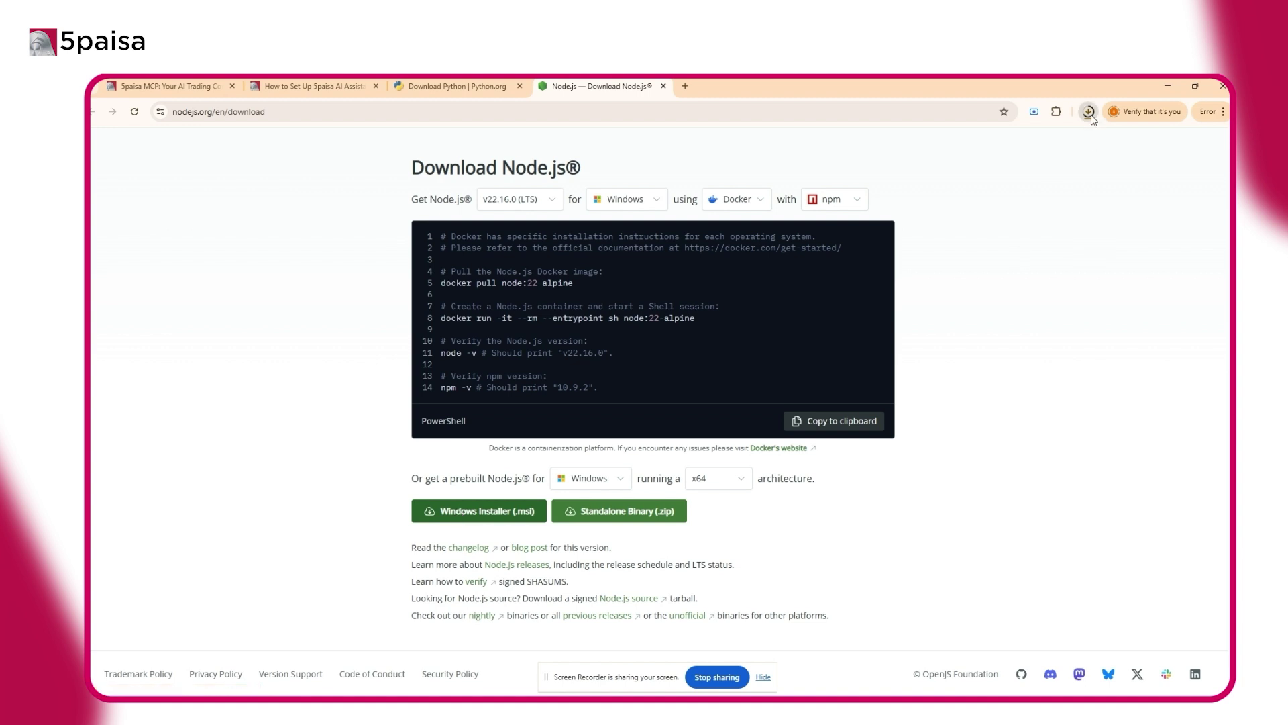
pyautogui.click(1128, 200)
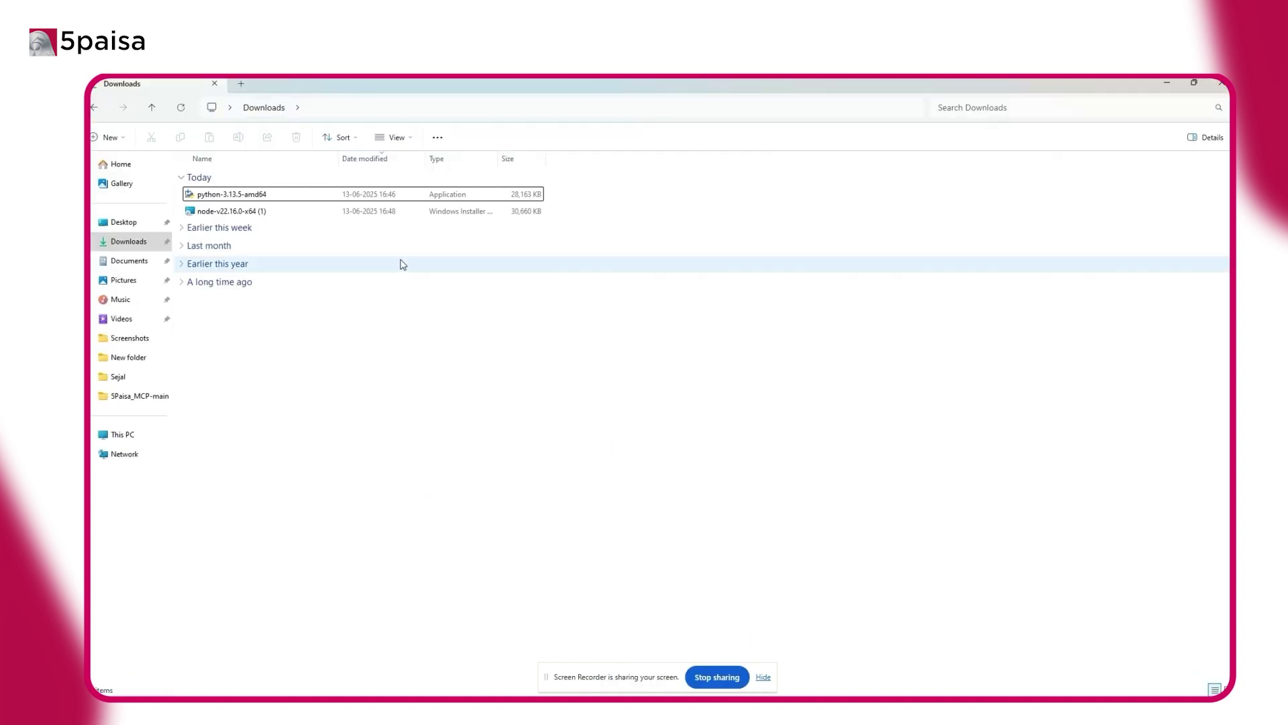
# Launch the node-v22.16.0-x64 (1) installer past its welcome page, then open Start search.
pyautogui.click(351, 213)
pyautogui.doubleClick(351, 220)
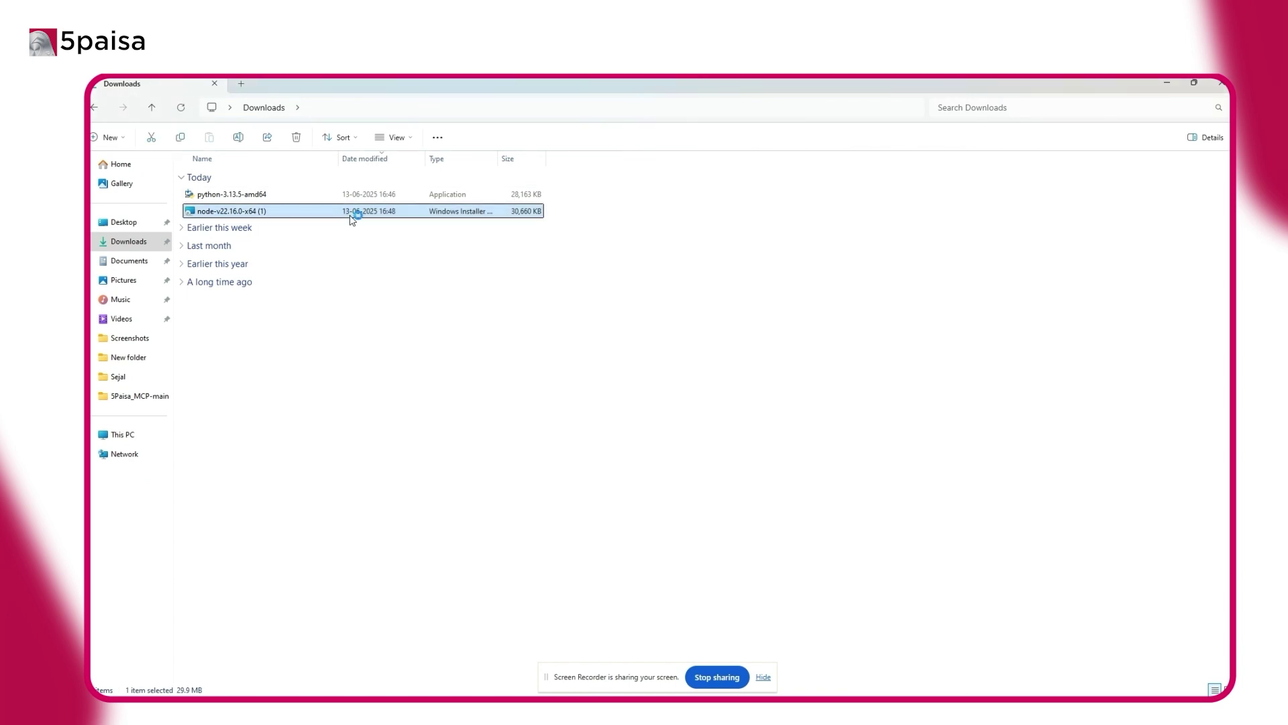
pyautogui.click(719, 485)
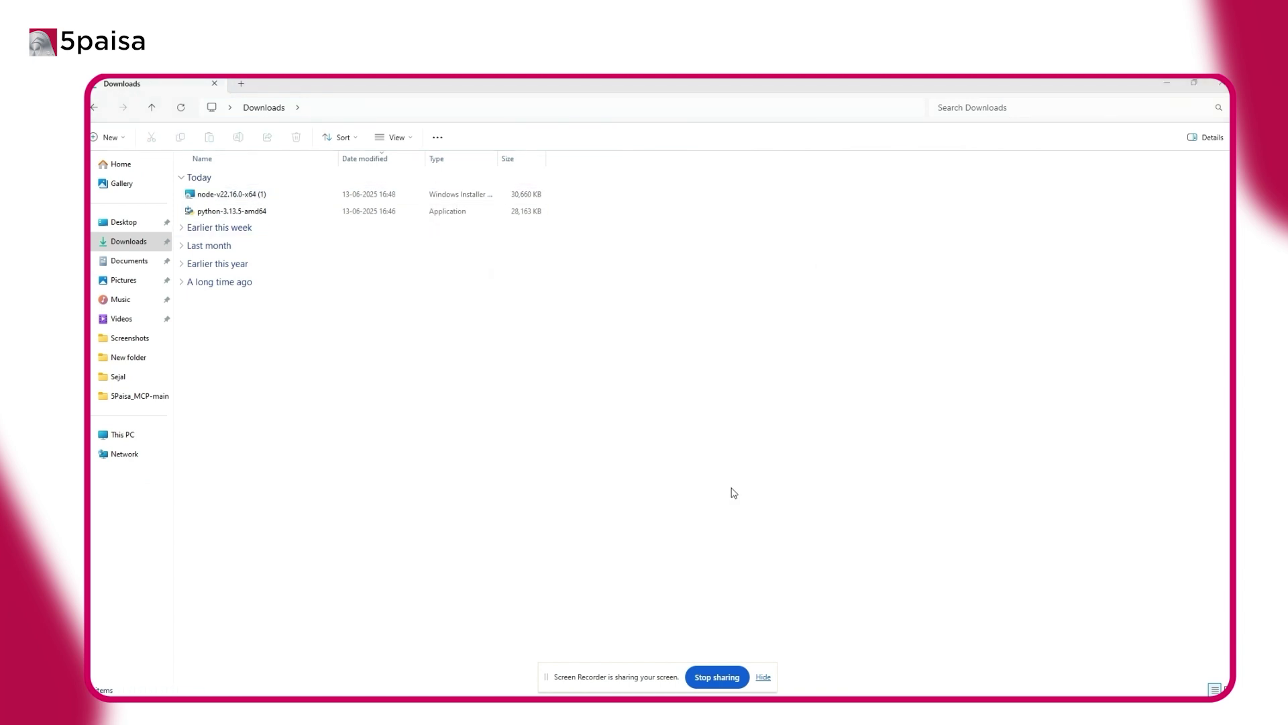
pyautogui.press('super')
# Run node --version in Command Prompt, confirming v22.16.0, then close the window.
pyautogui.write('cmd')
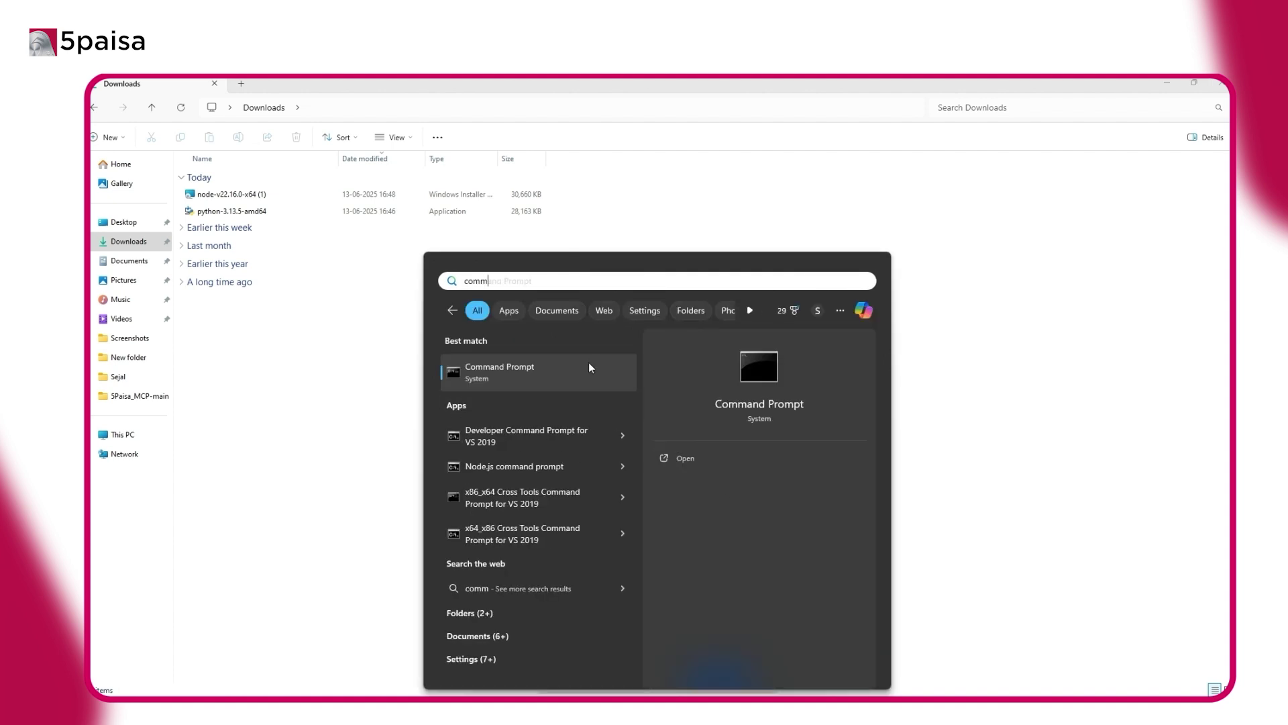
pyautogui.click(589, 362)
pyautogui.write('node --')
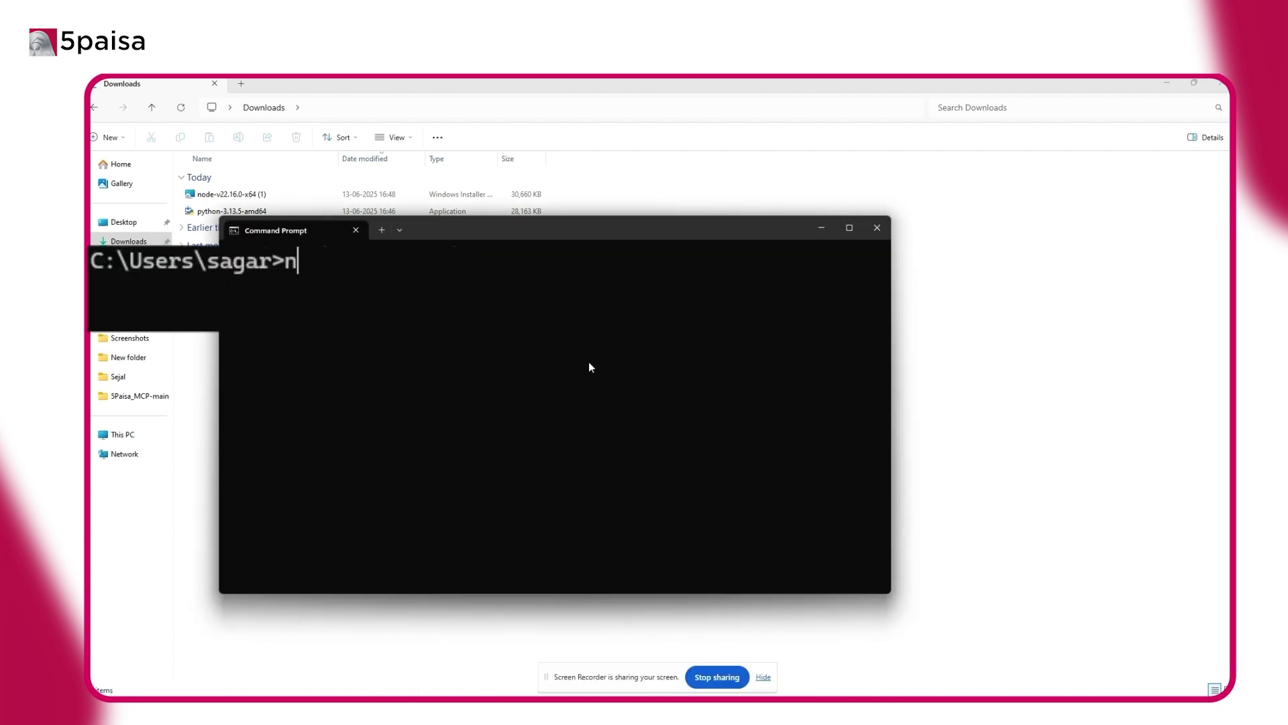
pyautogui.write('version')
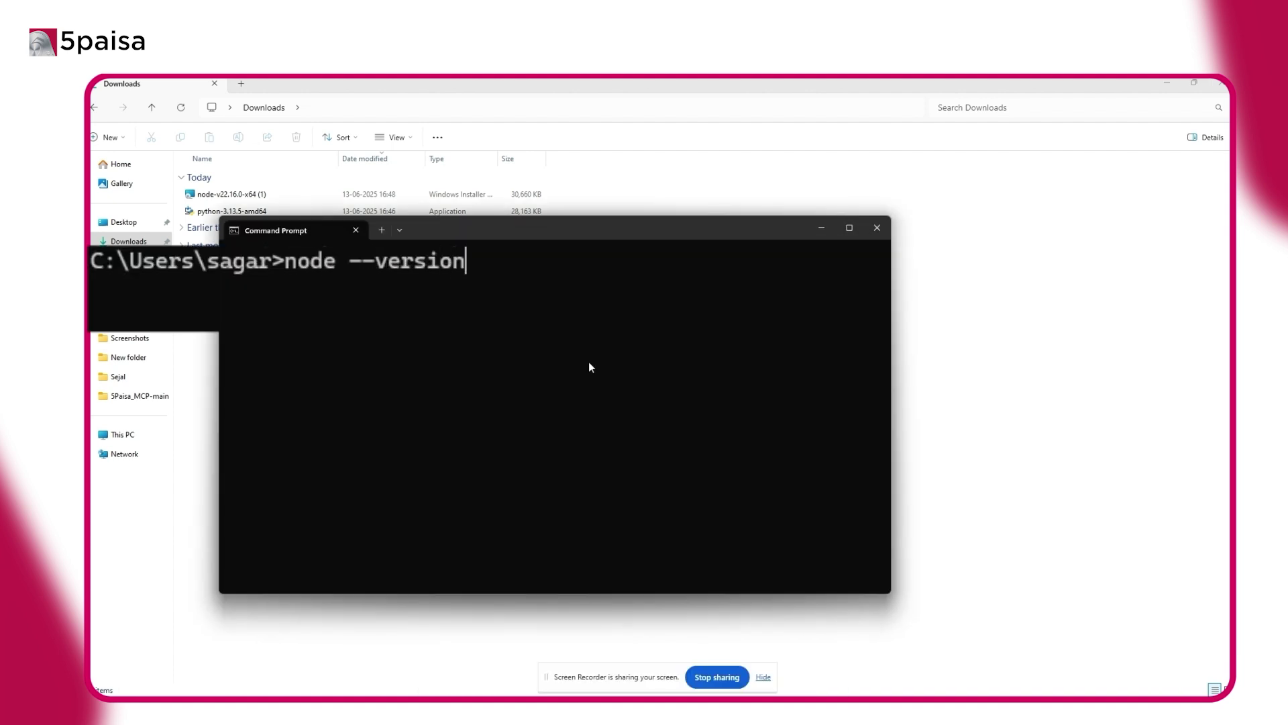
pyautogui.press('Return')
pyautogui.click(877, 228)
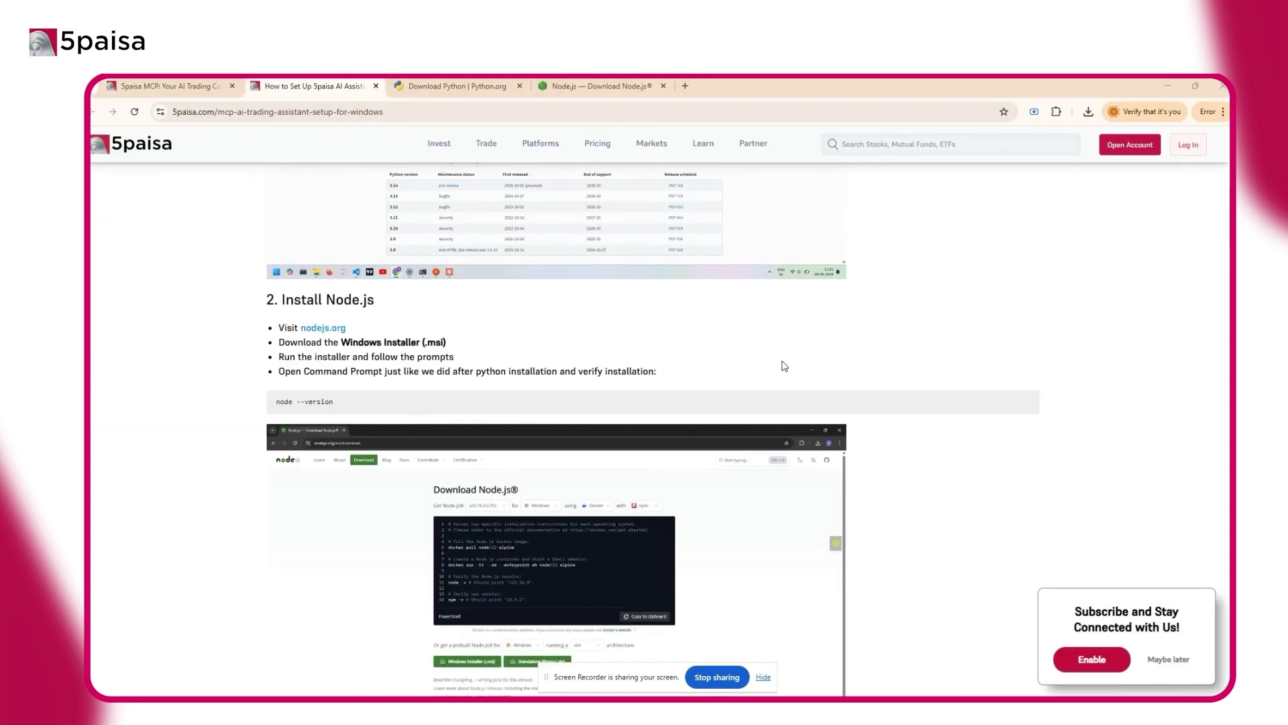
# Open the guide's 5paisa/5Paisa_MCP GitHub repository in a new tab and download it as ZIP.
pyautogui.scroll(-4, 785, 366)
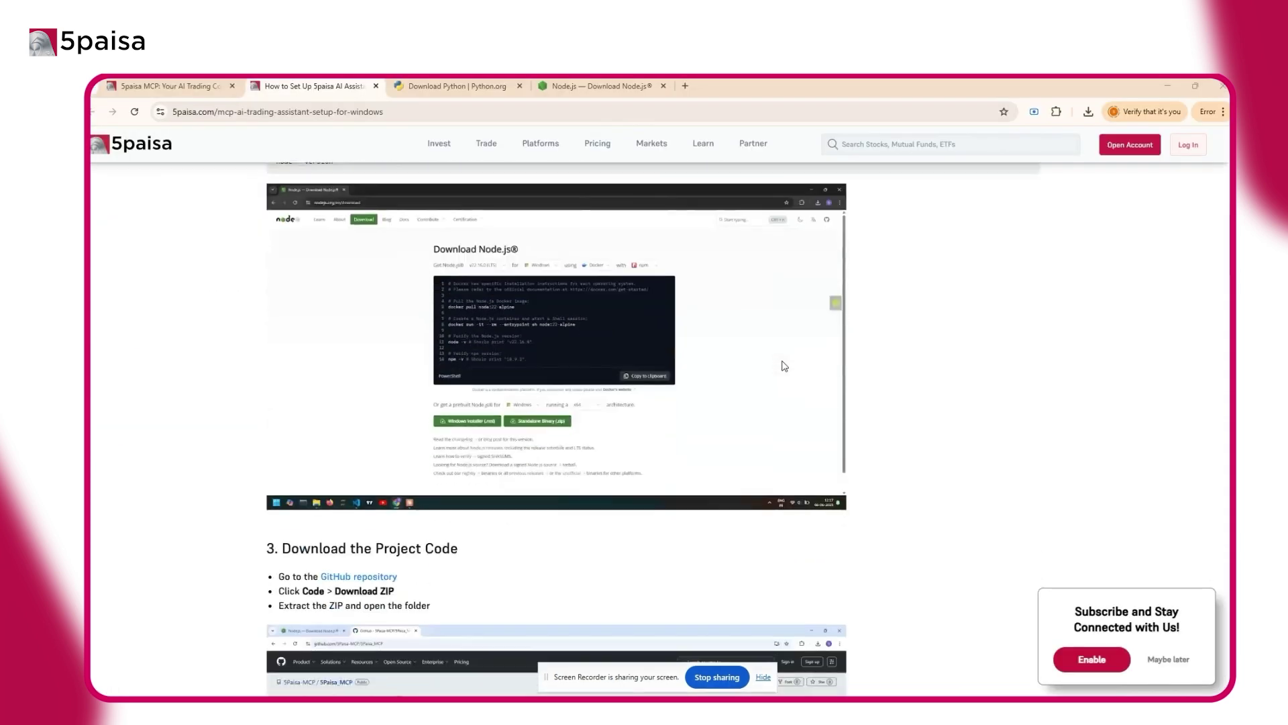
pyautogui.scroll(-4, 785, 366)
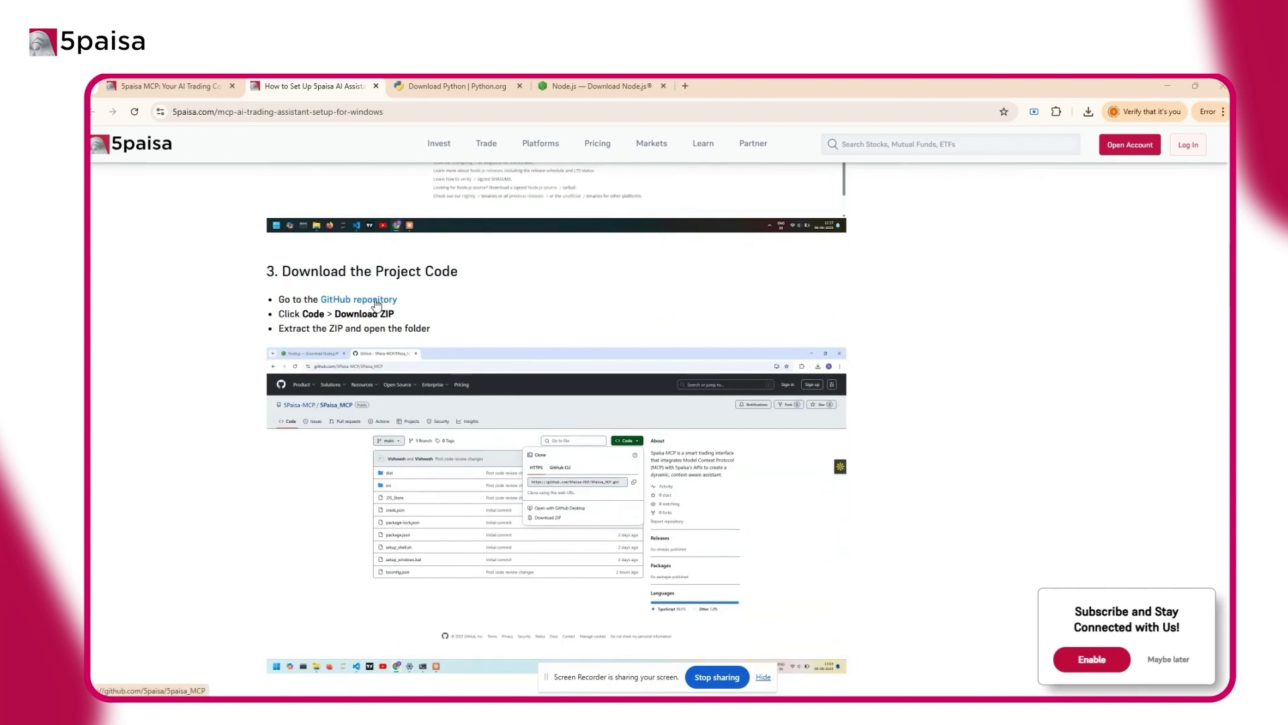
pyautogui.scroll(-1, 334, 351)
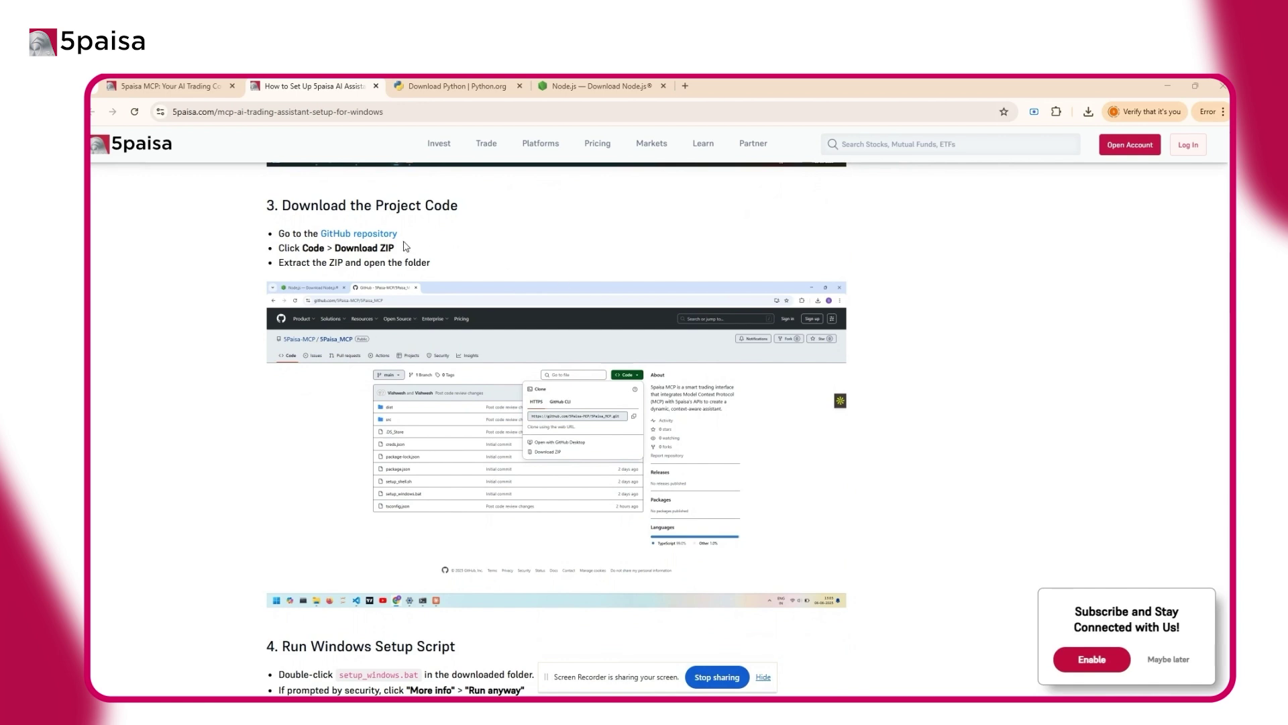
pyautogui.rightClick(358, 239)
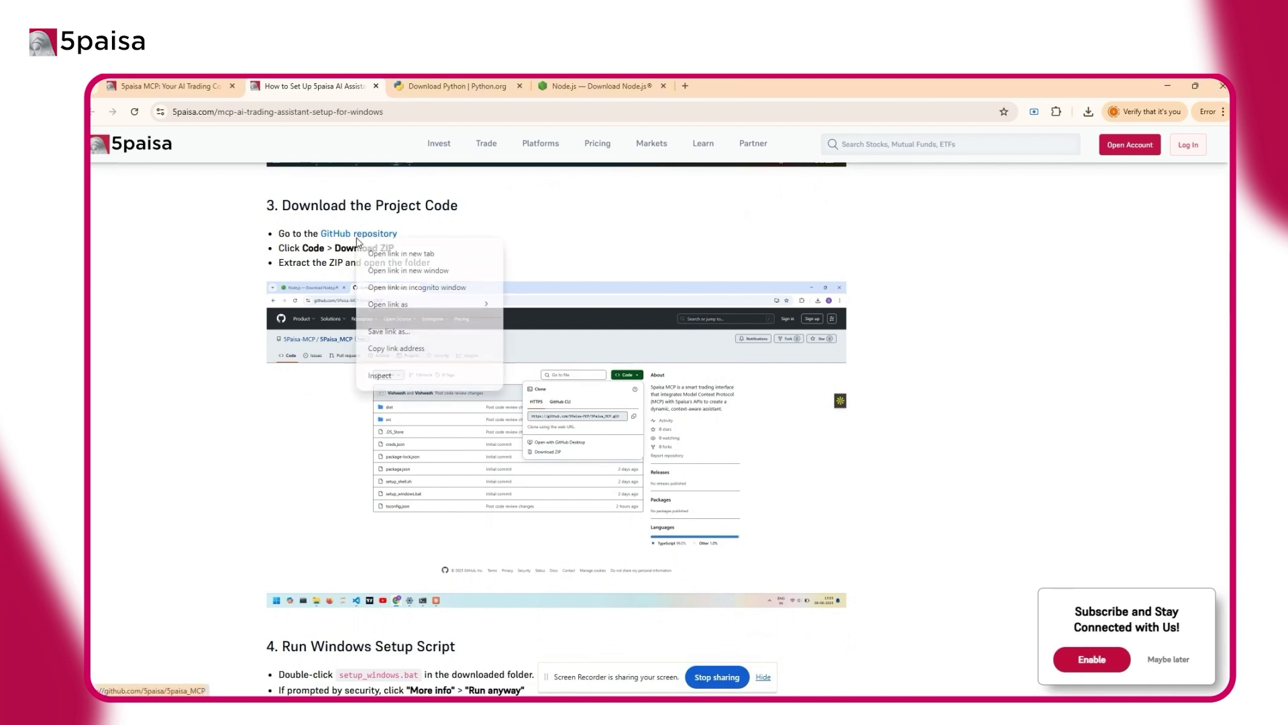
pyautogui.click(388, 253)
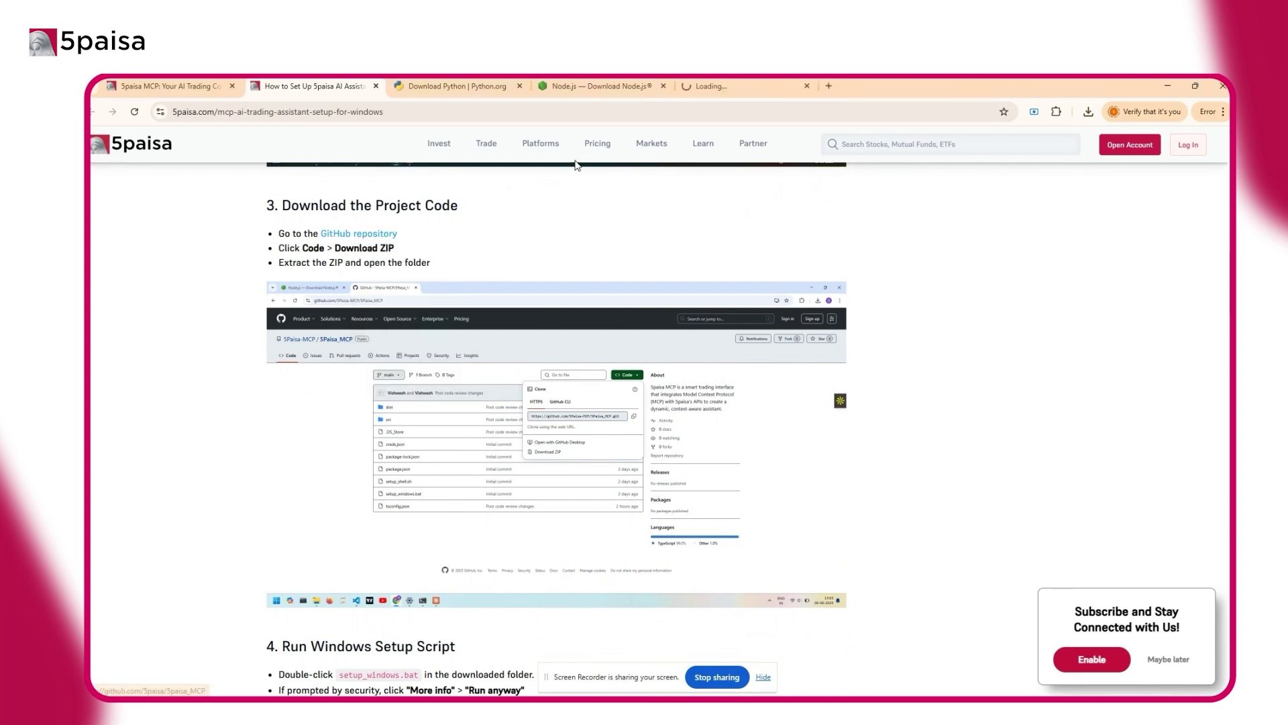
pyautogui.click(732, 79)
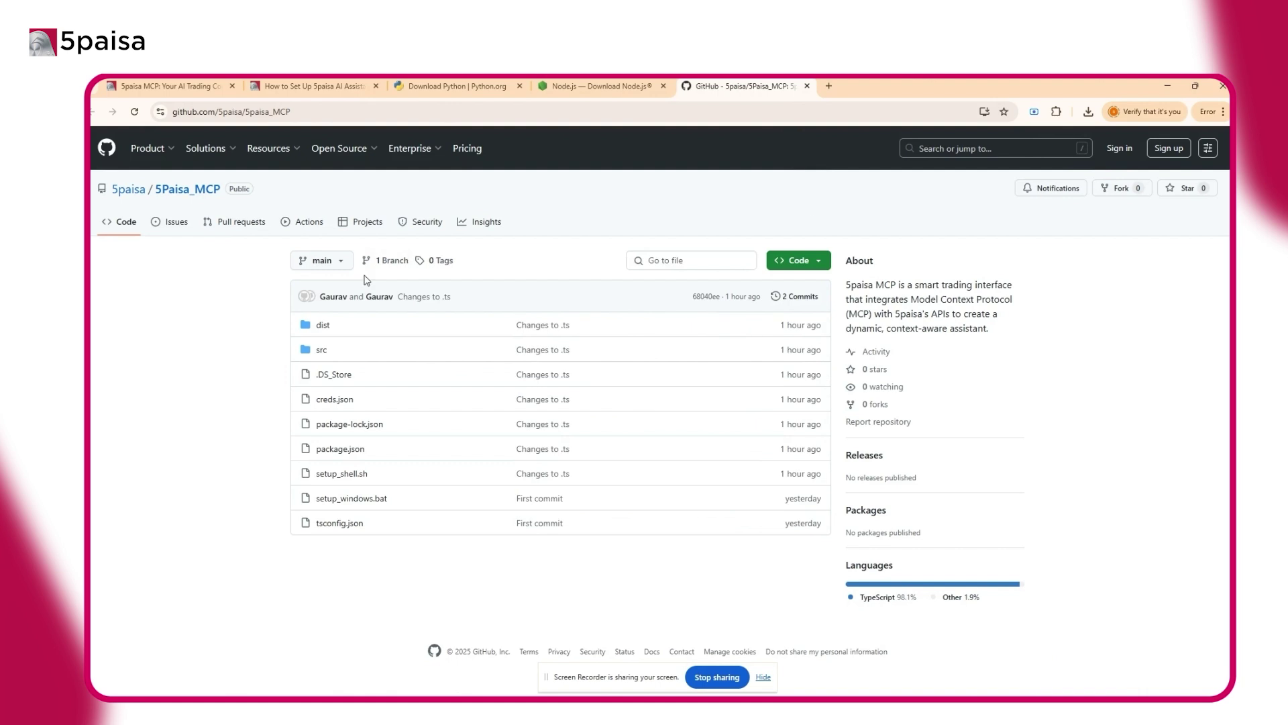
pyautogui.click(817, 268)
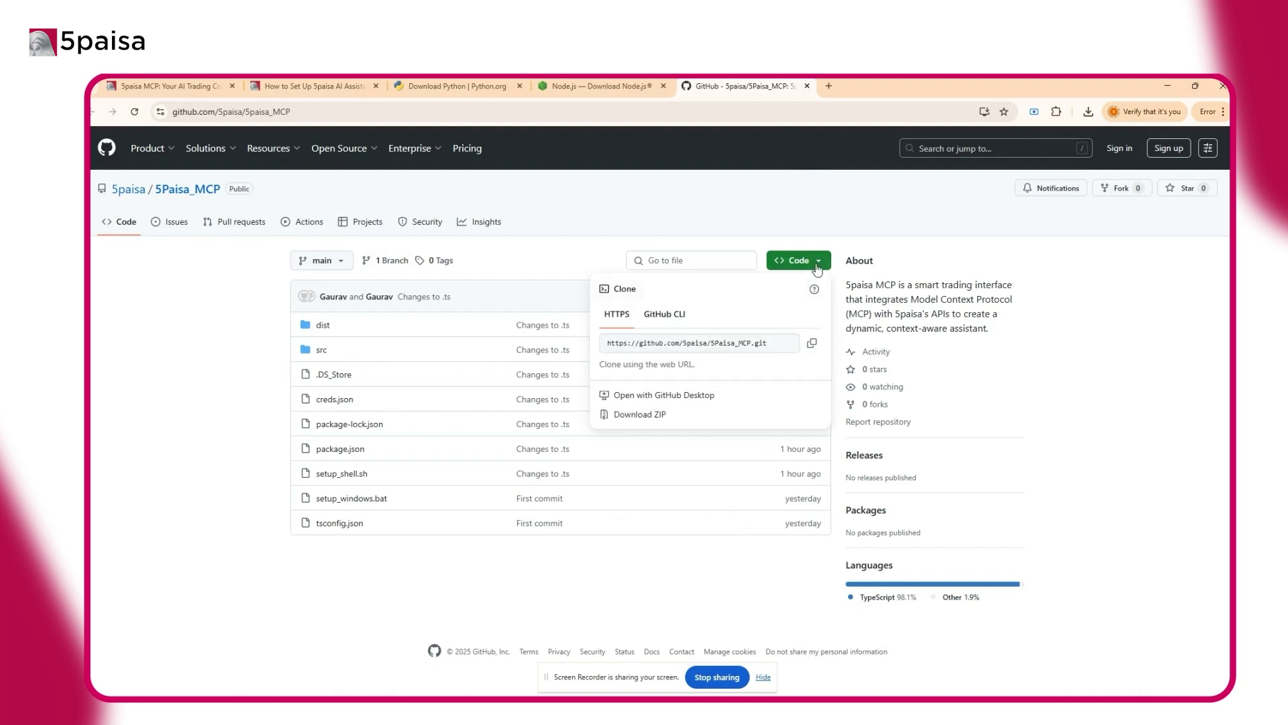
pyautogui.click(662, 425)
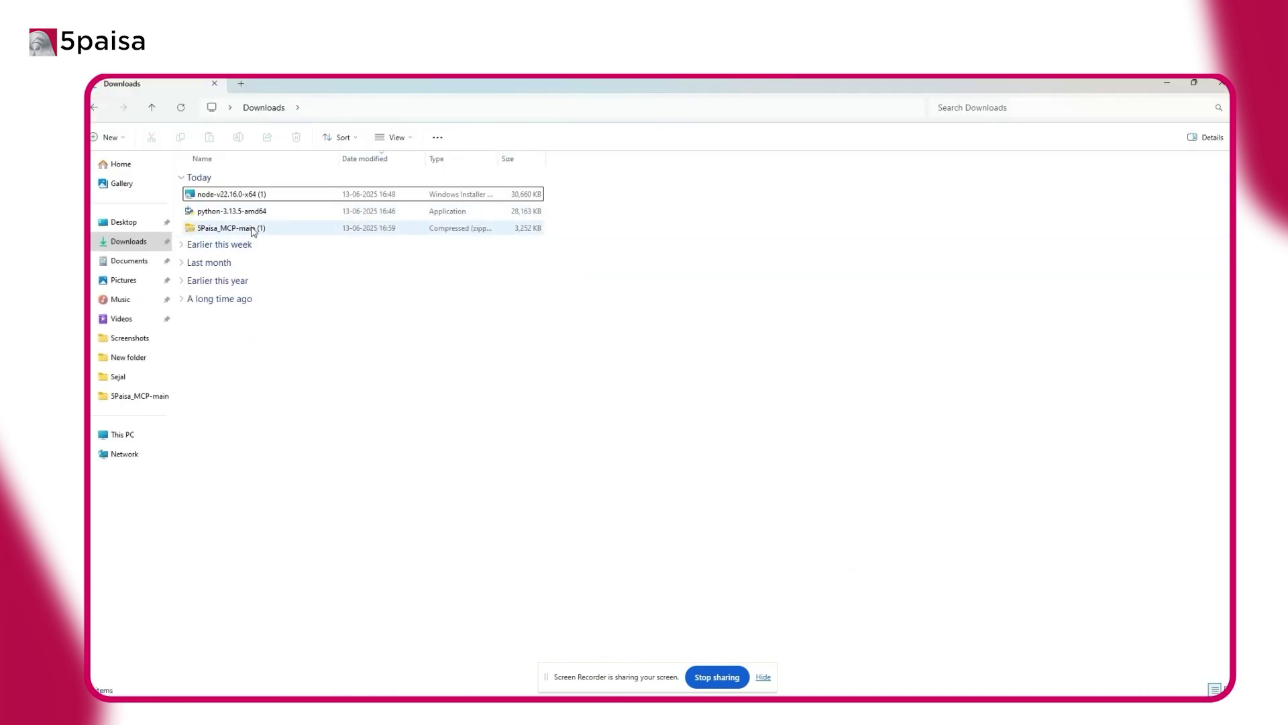
# Extract All of the 5Paisa_MCP-main ZIP into its suggested folder.
pyautogui.click(261, 228)
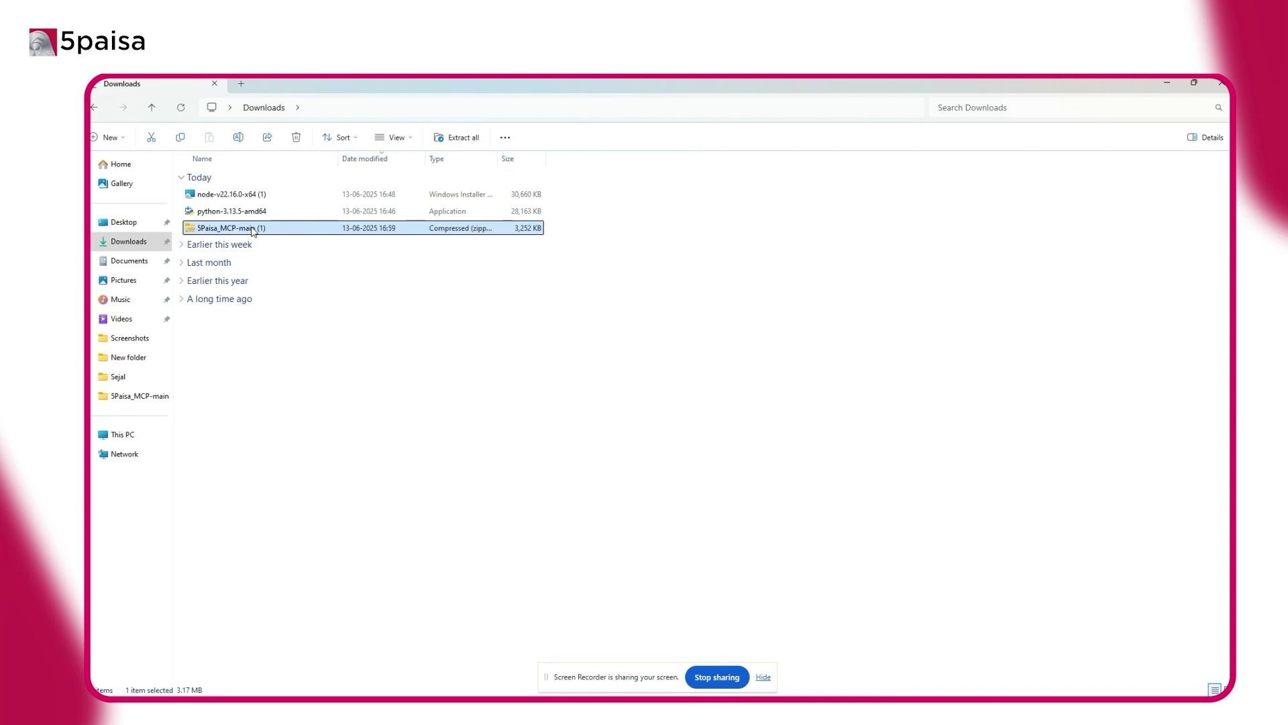
pyautogui.rightClick(259, 228)
pyautogui.click(306, 389)
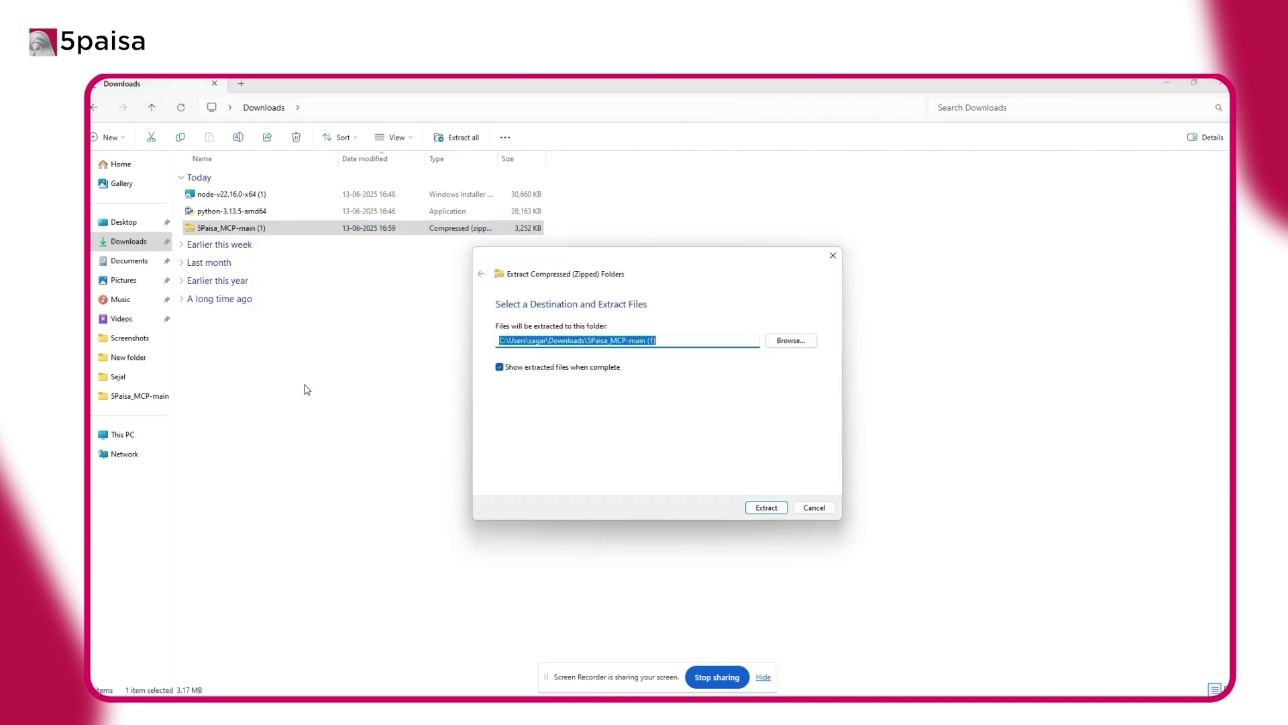
pyautogui.click(766, 508)
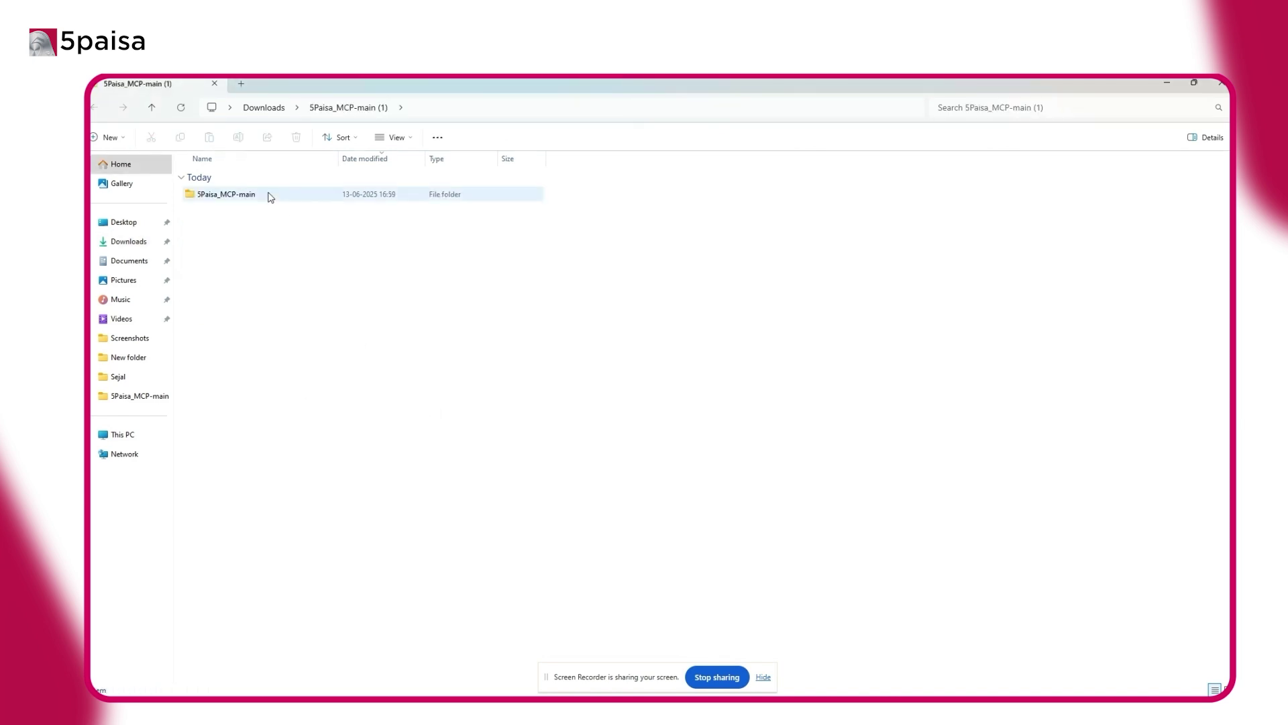
# Scroll the guide to step 4, Run Windows Setup Script, then open the extracted 5Paisa_MCP-main folder.
pyautogui.moveTo(776, 671)
pyautogui.click(752, 634)
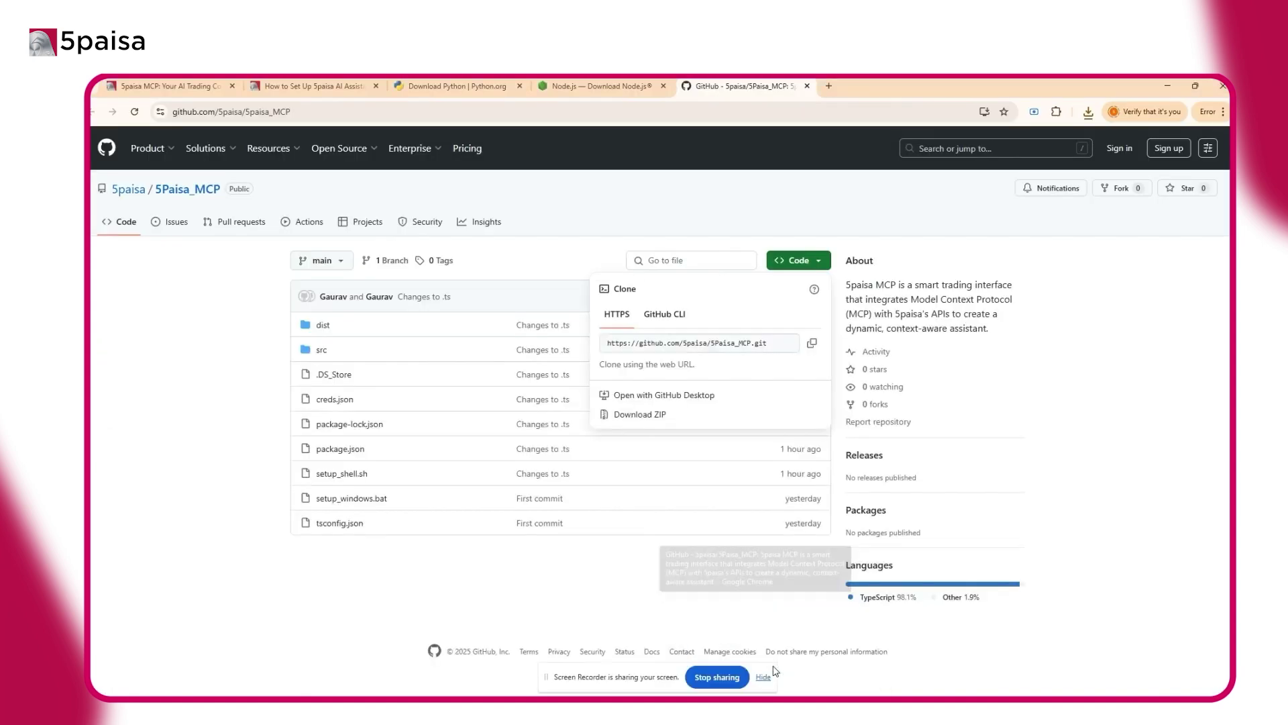
pyautogui.click(313, 86)
pyautogui.scroll(-6, 397, 268)
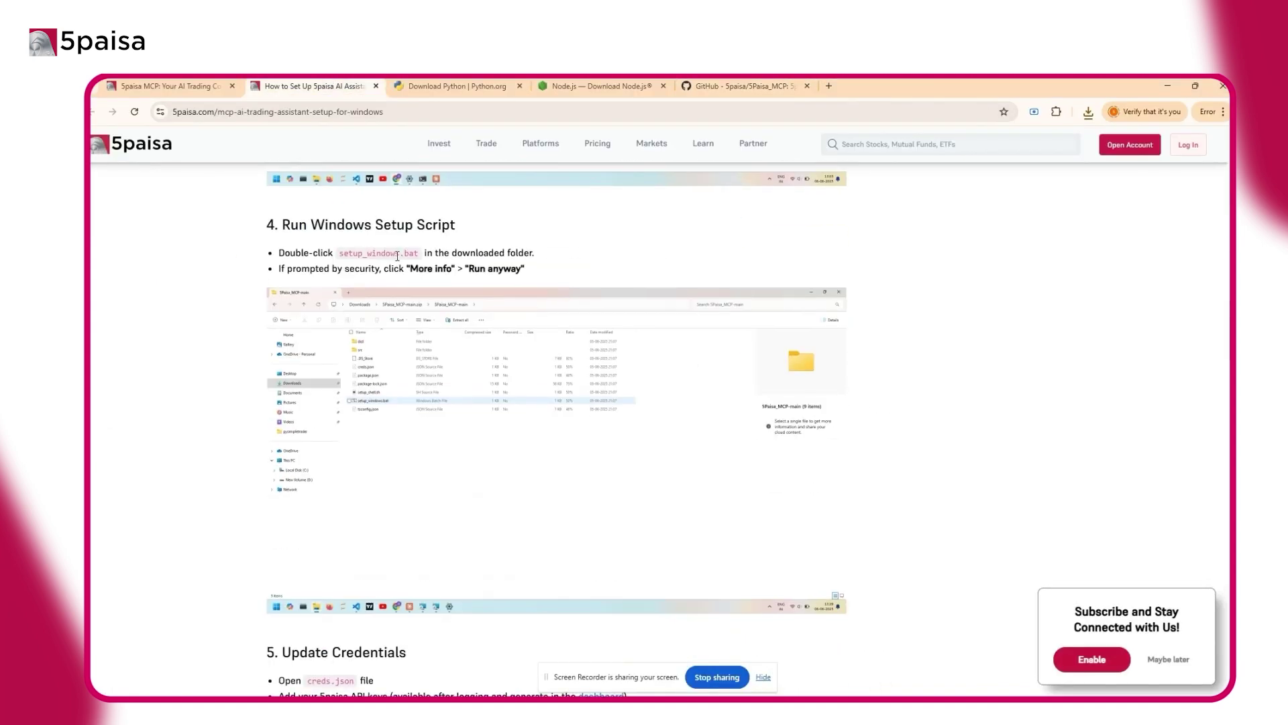
pyautogui.click(1170, 89)
pyautogui.doubleClick(255, 194)
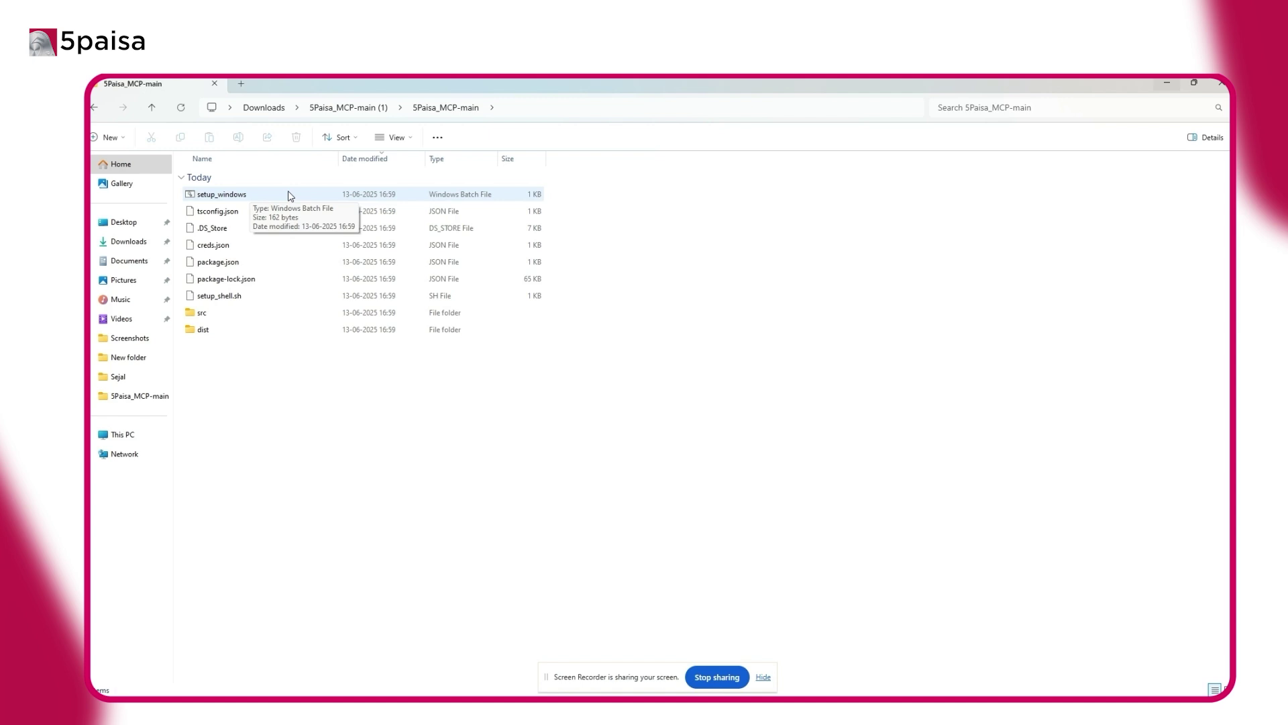
# Run setup_windows past the security warning to create node_modules, then show the guide's step 5, Update Credentials.
pyautogui.doubleClick(289, 191)
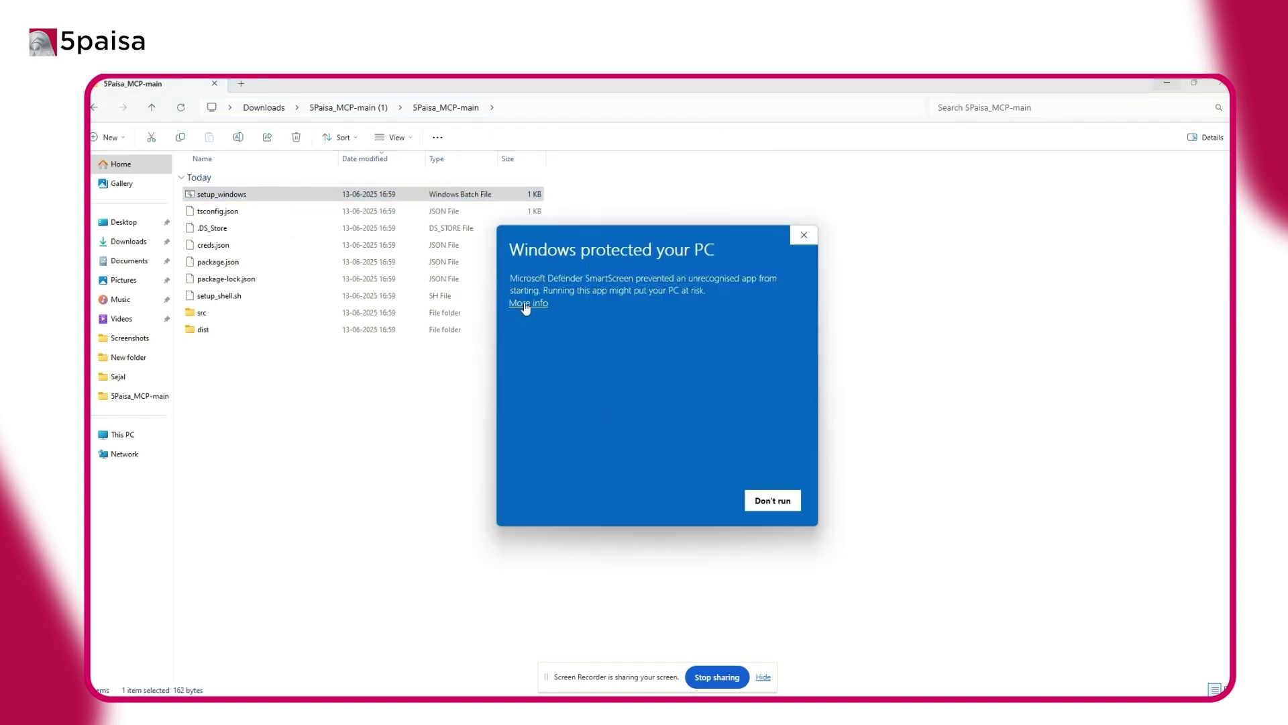
pyautogui.click(526, 305)
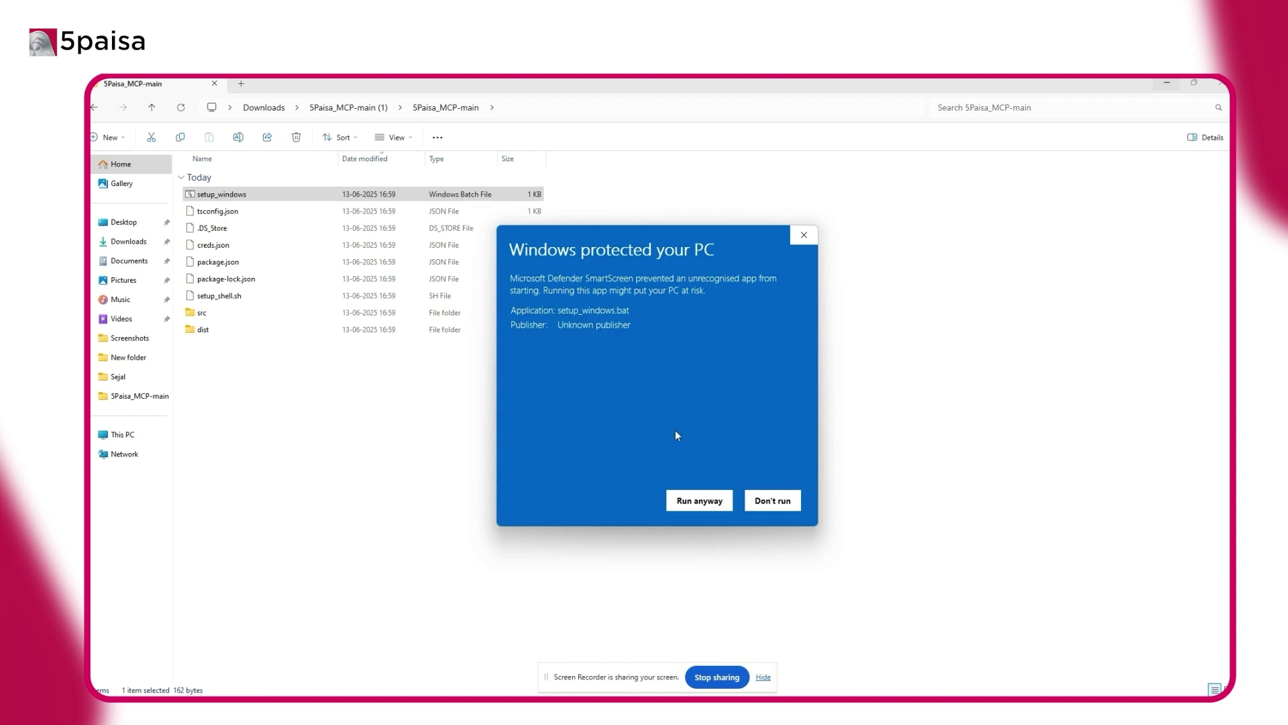
pyautogui.click(690, 501)
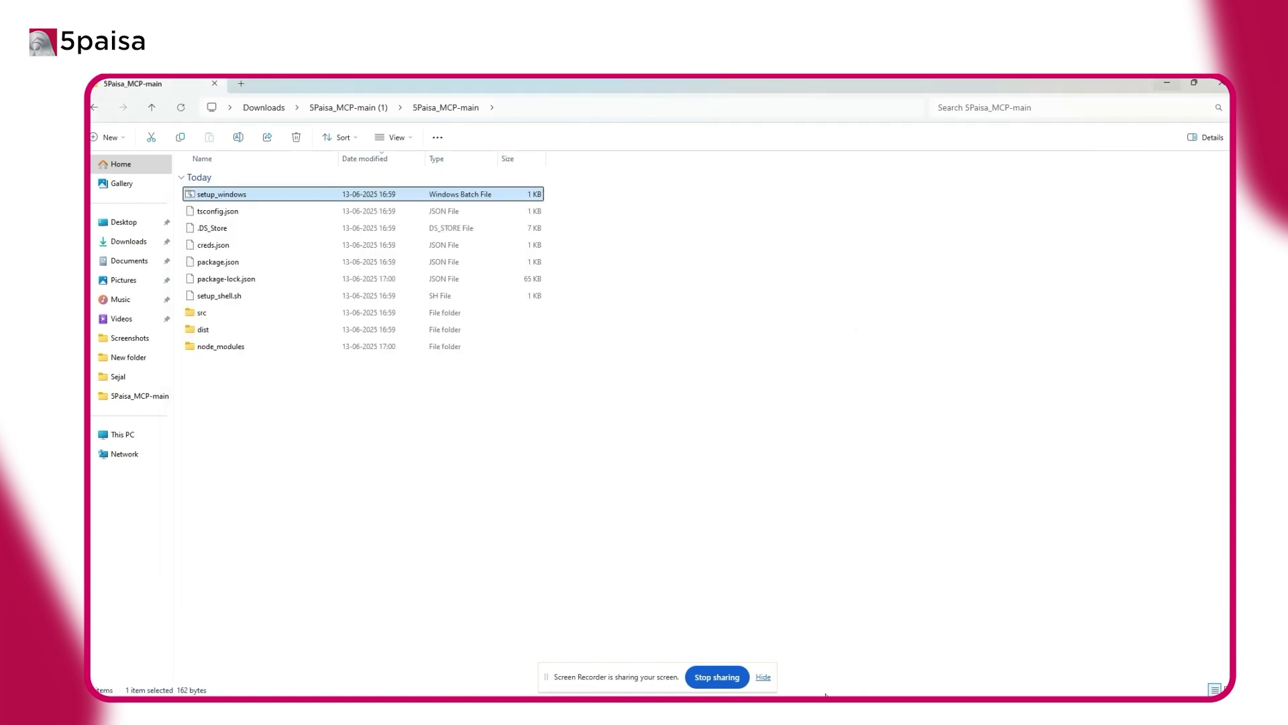
pyautogui.click(738, 641)
pyautogui.scroll(-7, 523, 491)
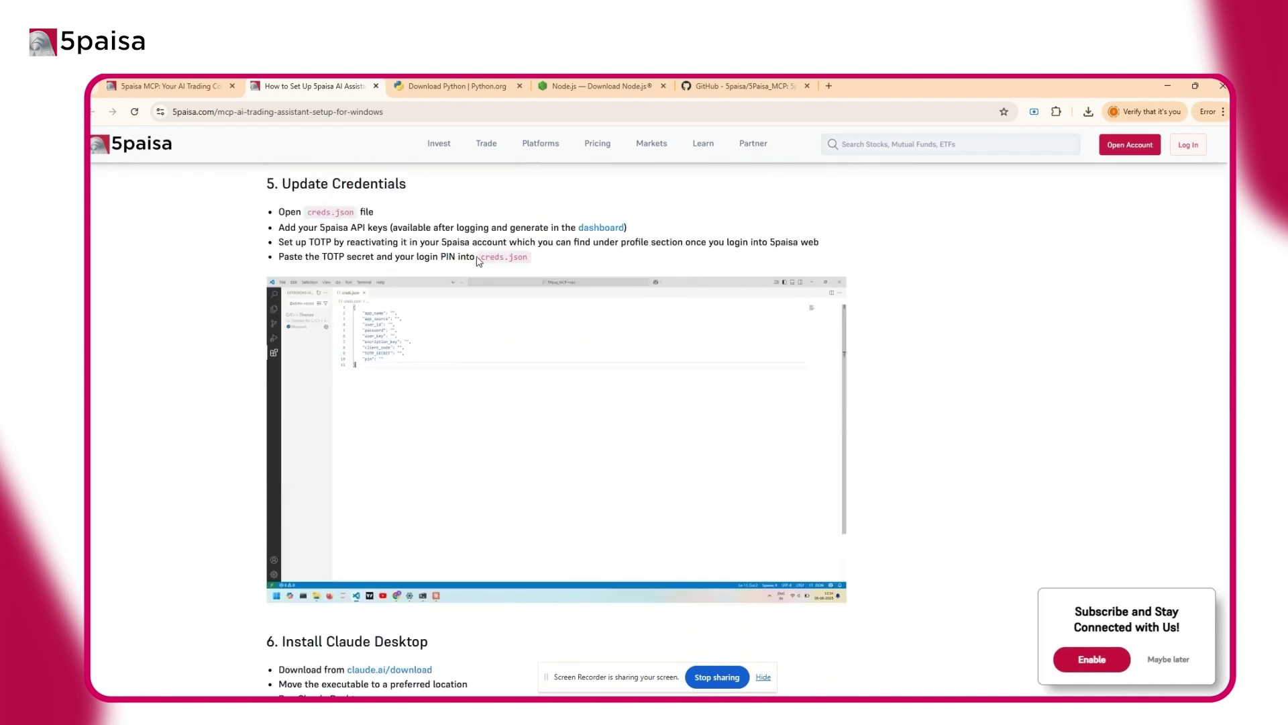
# Return to the 5Paisa_MCP-main folder window and select creds.json.
pyautogui.moveTo(691, 704)
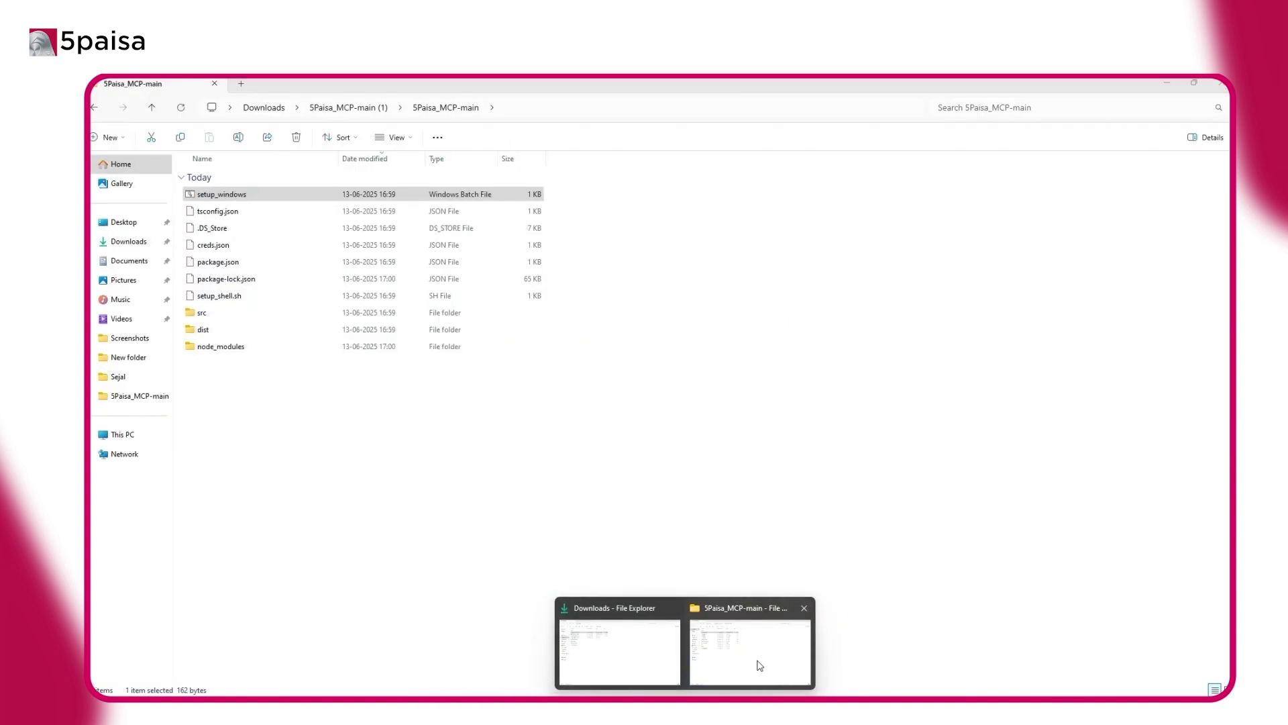
pyautogui.click(760, 665)
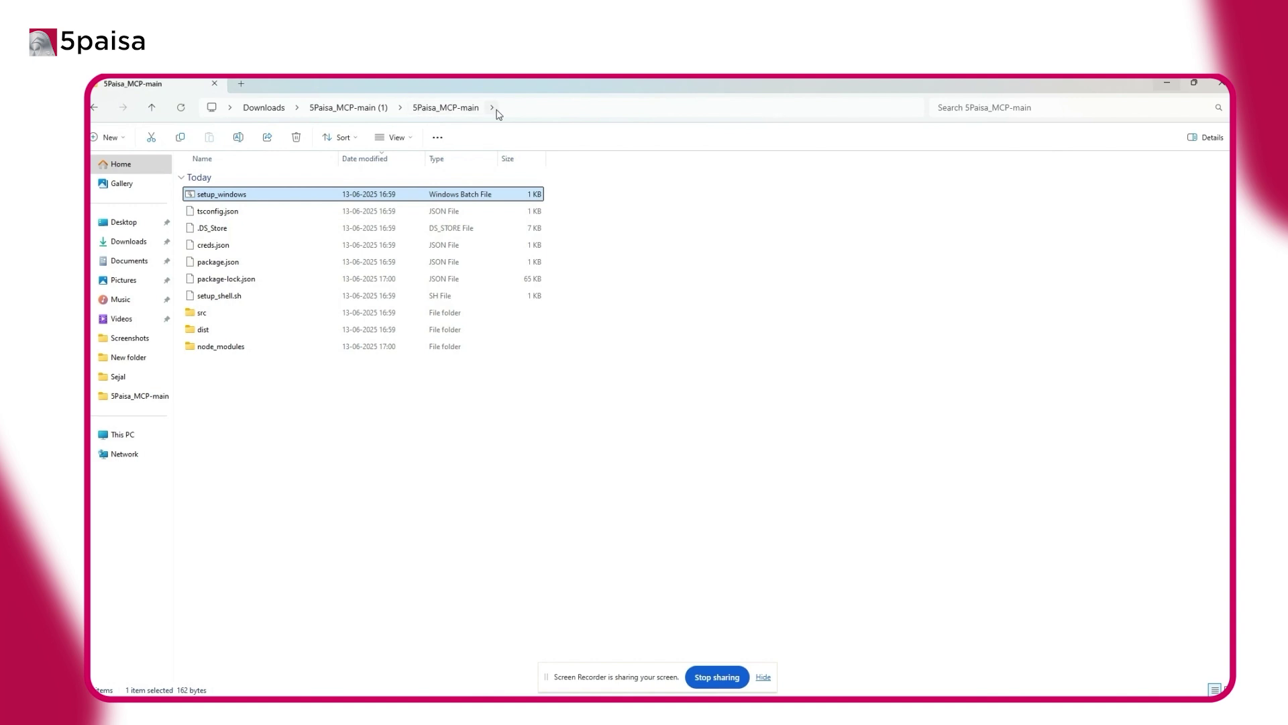
pyautogui.click(276, 413)
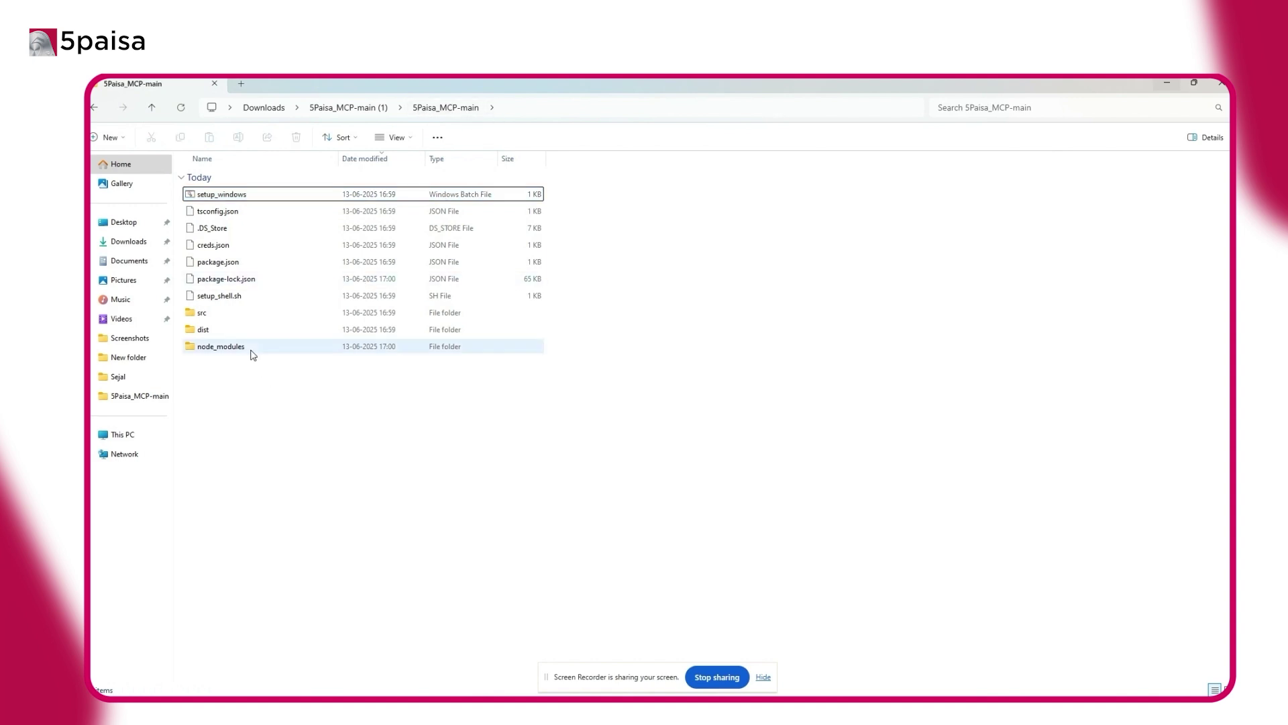
pyautogui.click(228, 249)
# Open creds.json in Notepad to view its empty credential fields, then go back to the guide.
pyautogui.doubleClick(228, 248)
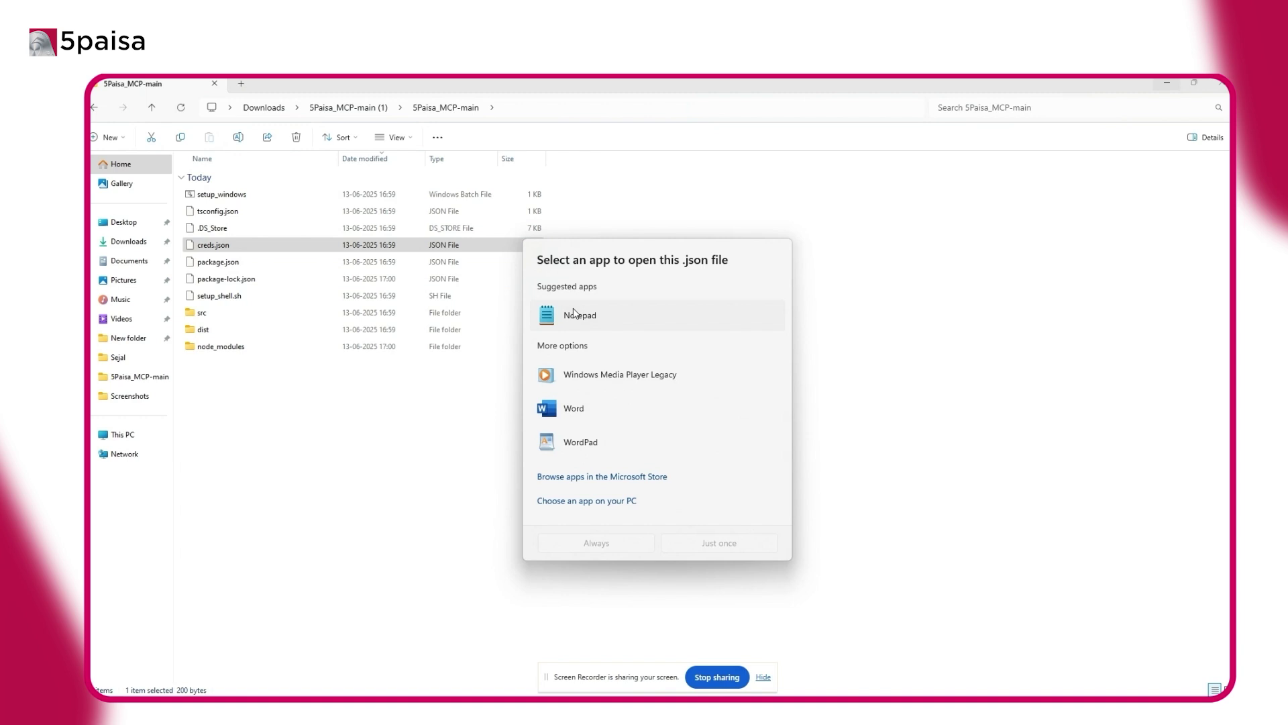
pyautogui.click(703, 542)
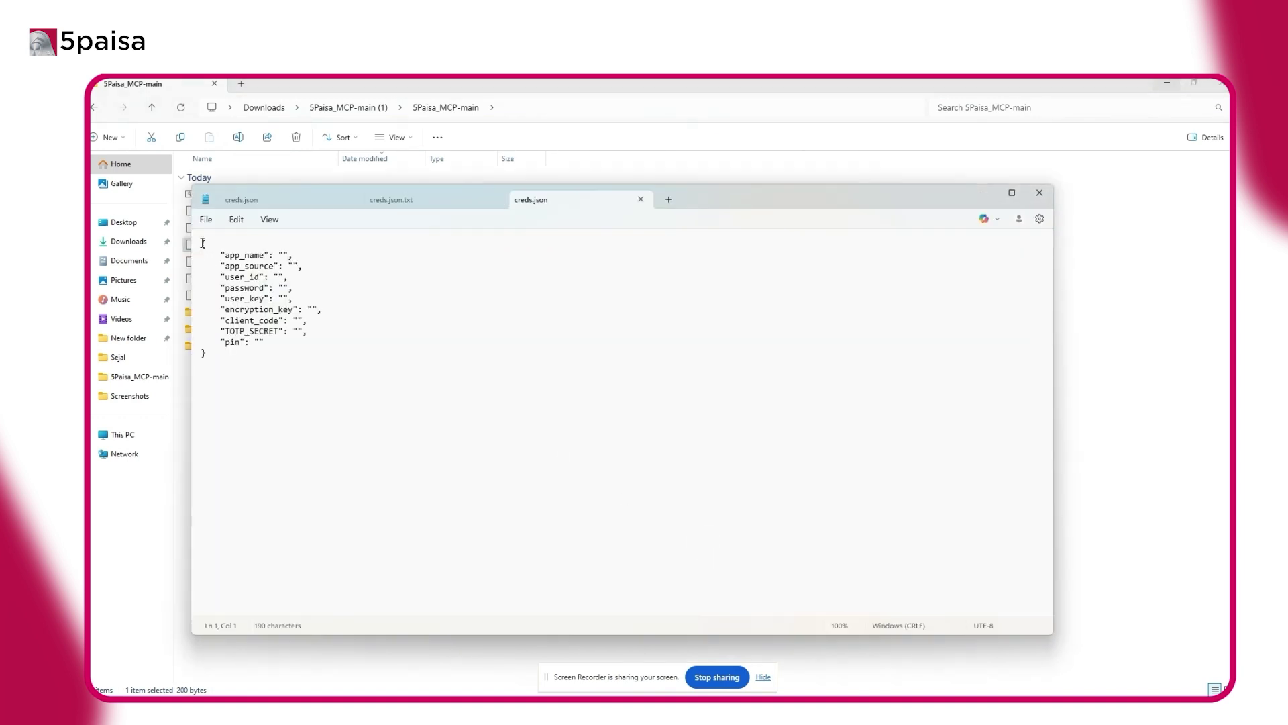
pyautogui.moveTo(201, 244); pyautogui.dragTo(287, 362)
pyautogui.click(293, 360)
pyautogui.click(742, 637)
# Open the Xstream dashboard in a new tab and log in with the authenticator TOTP code.
pyautogui.rightClick(606, 230)
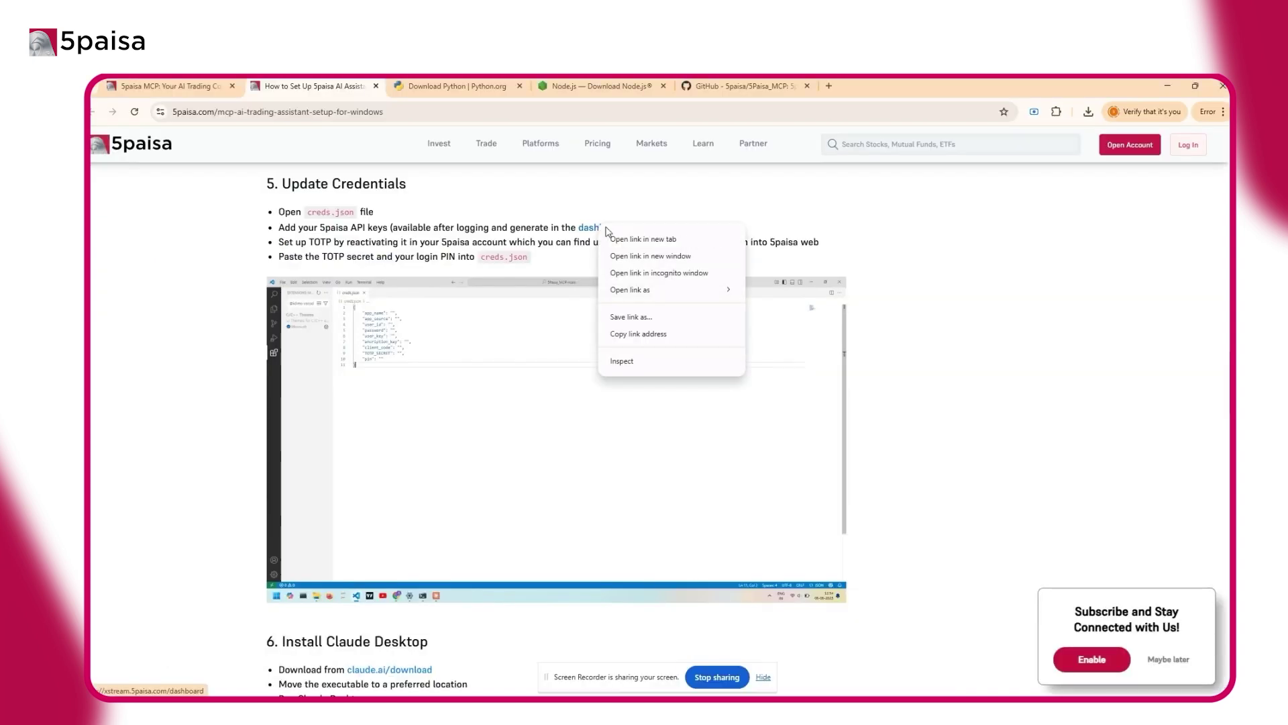
pyautogui.click(643, 239)
pyautogui.click(798, 328)
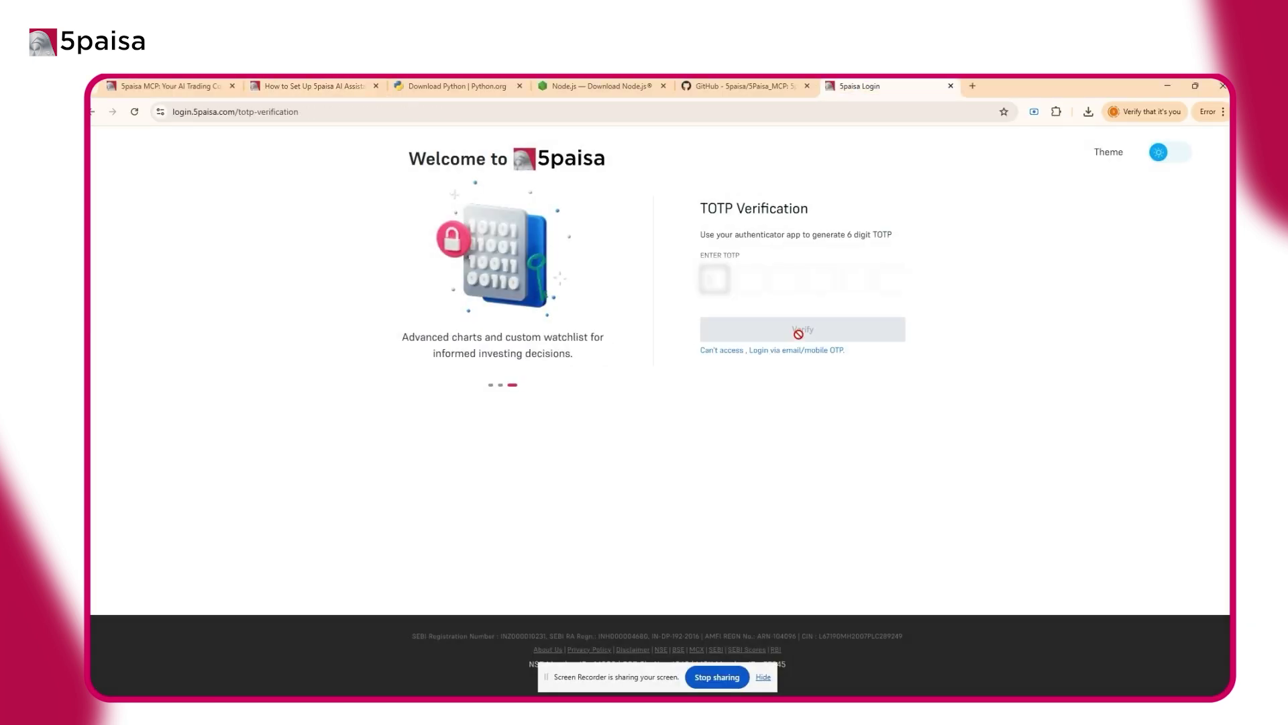
pyautogui.hotkey('ctrl', 'v')
pyautogui.click(799, 329)
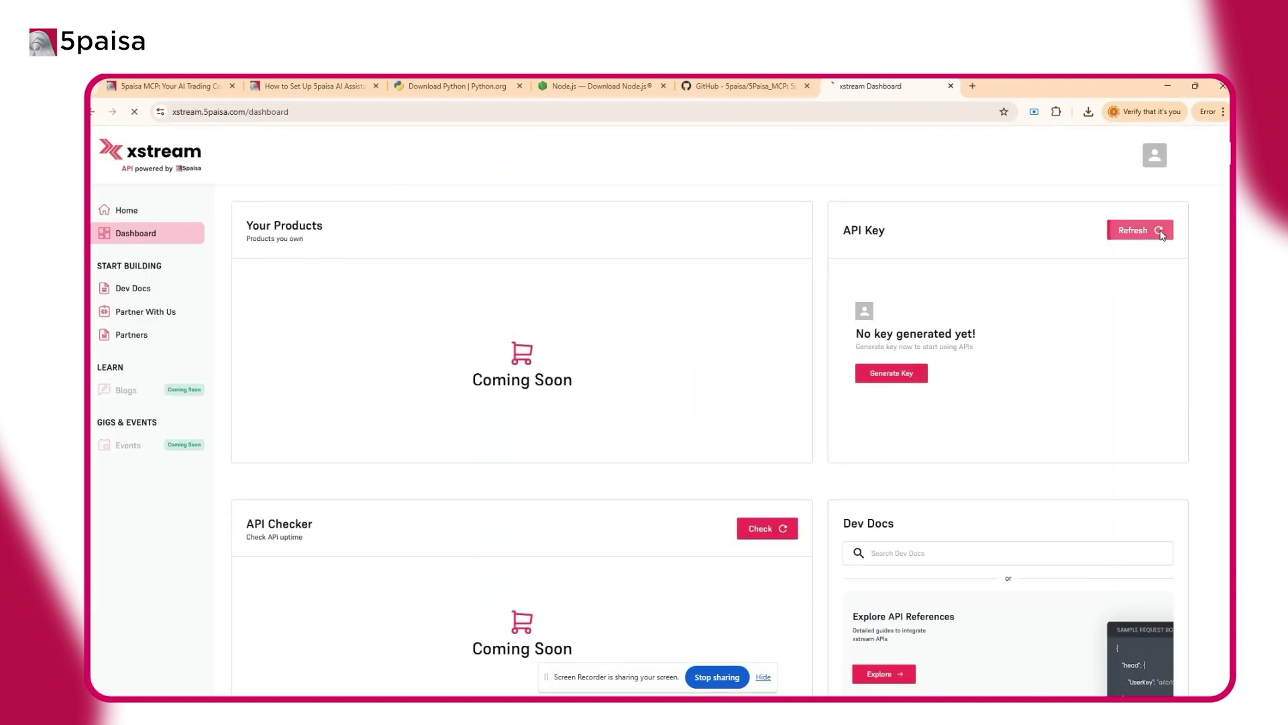
# Refresh the API Key panel to review the key details, then open a blank browser tab.
pyautogui.click(1160, 231)
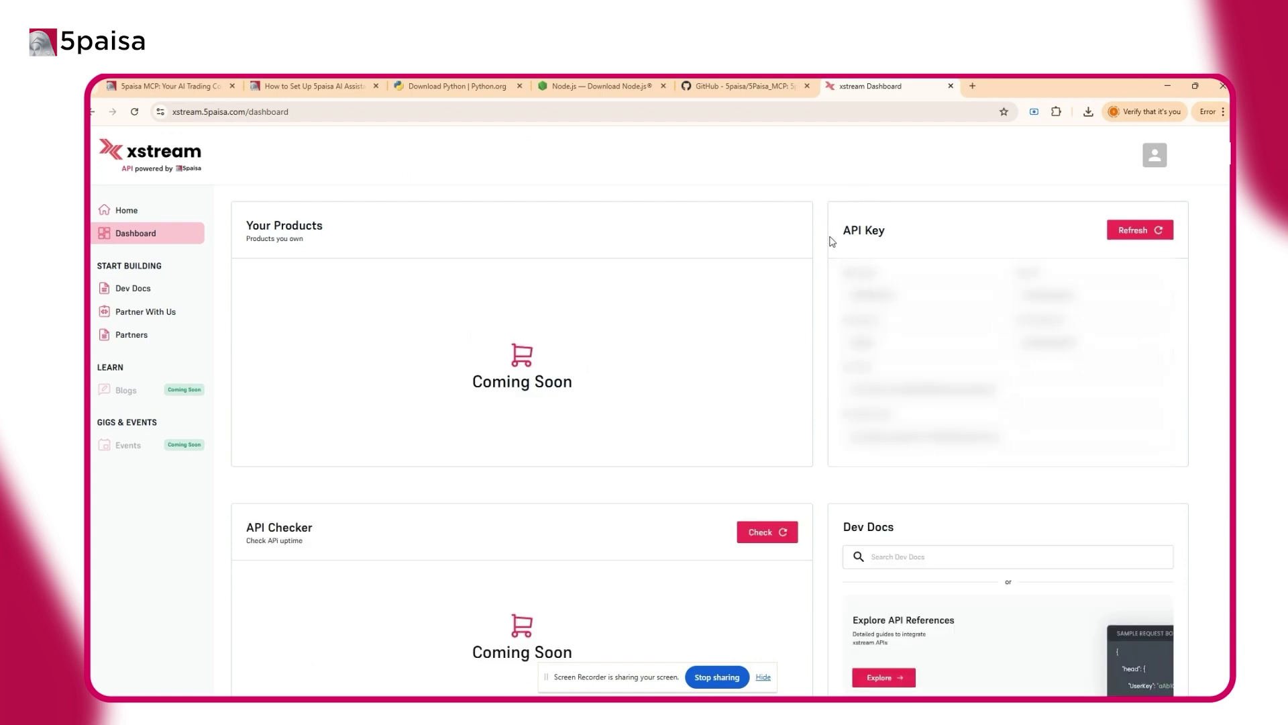
pyautogui.moveTo(831, 241); pyautogui.dragTo(924, 236)
pyautogui.click(924, 236)
pyautogui.click(973, 87)
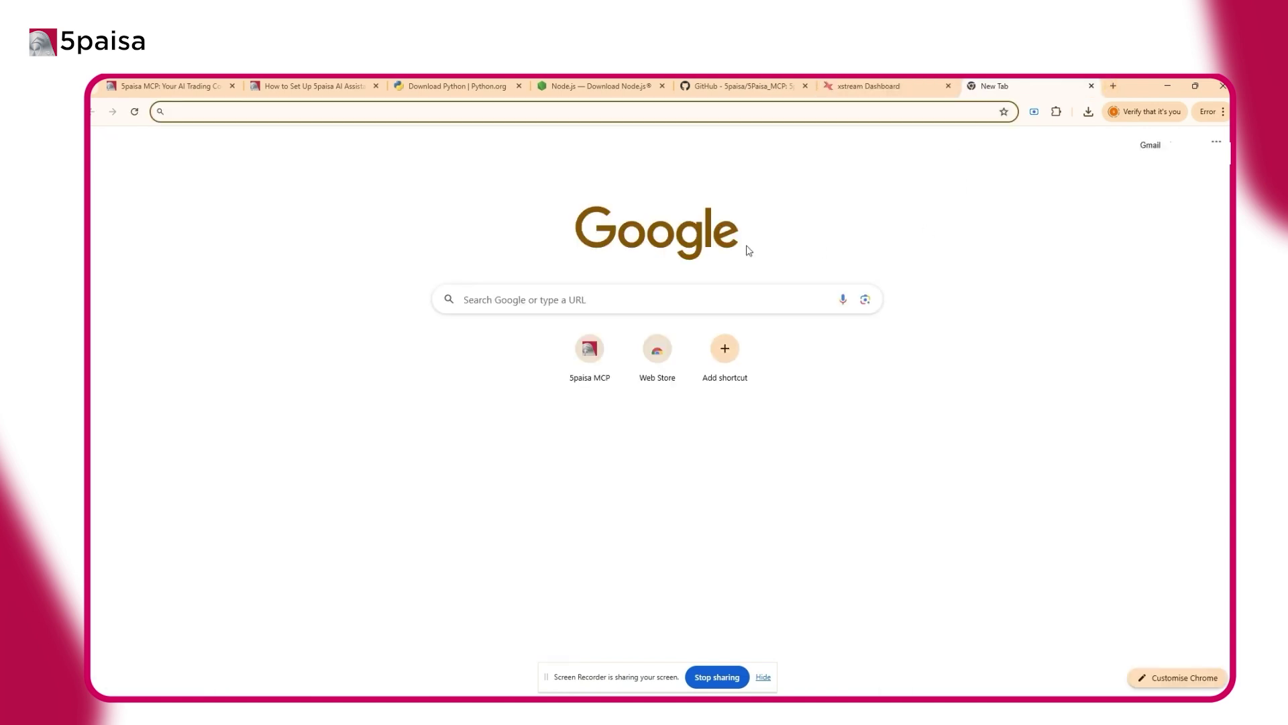
# Go to Profile > External 2FA TOTP and start enabling it, verifying with the OTP and MPIN.
pyautogui.click(1208, 179)
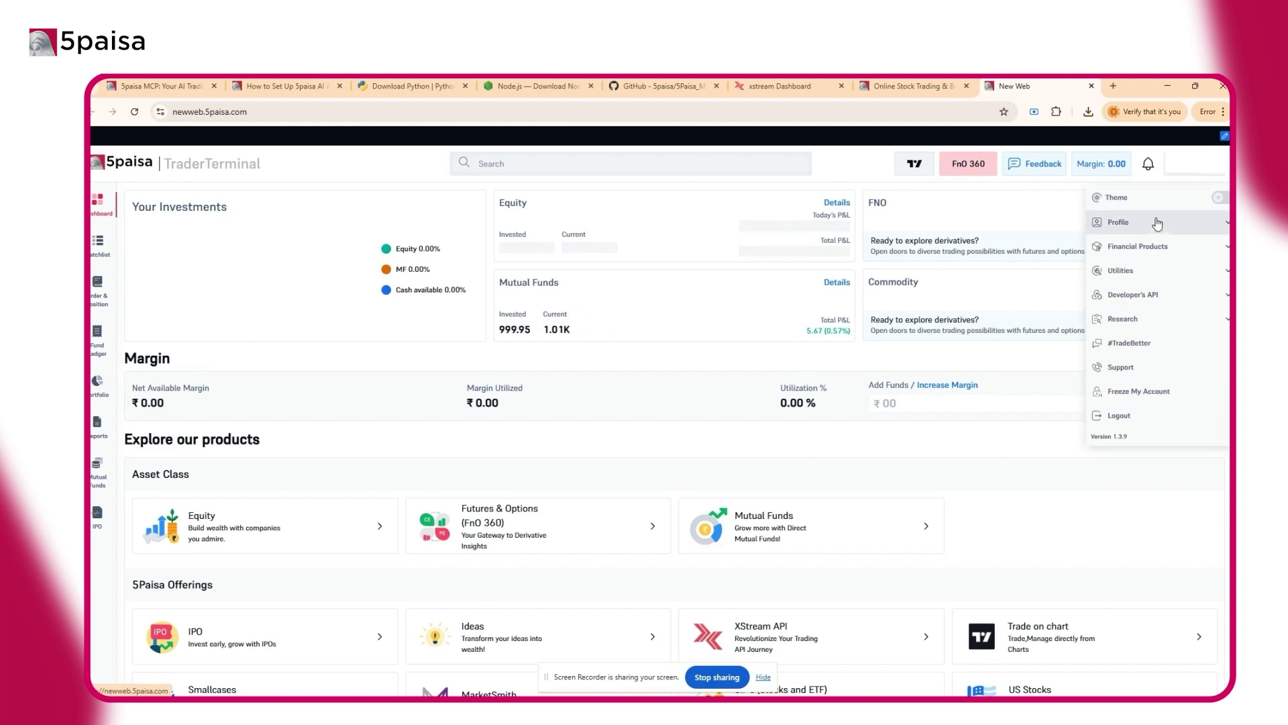
pyautogui.click(1148, 226)
pyautogui.click(1119, 292)
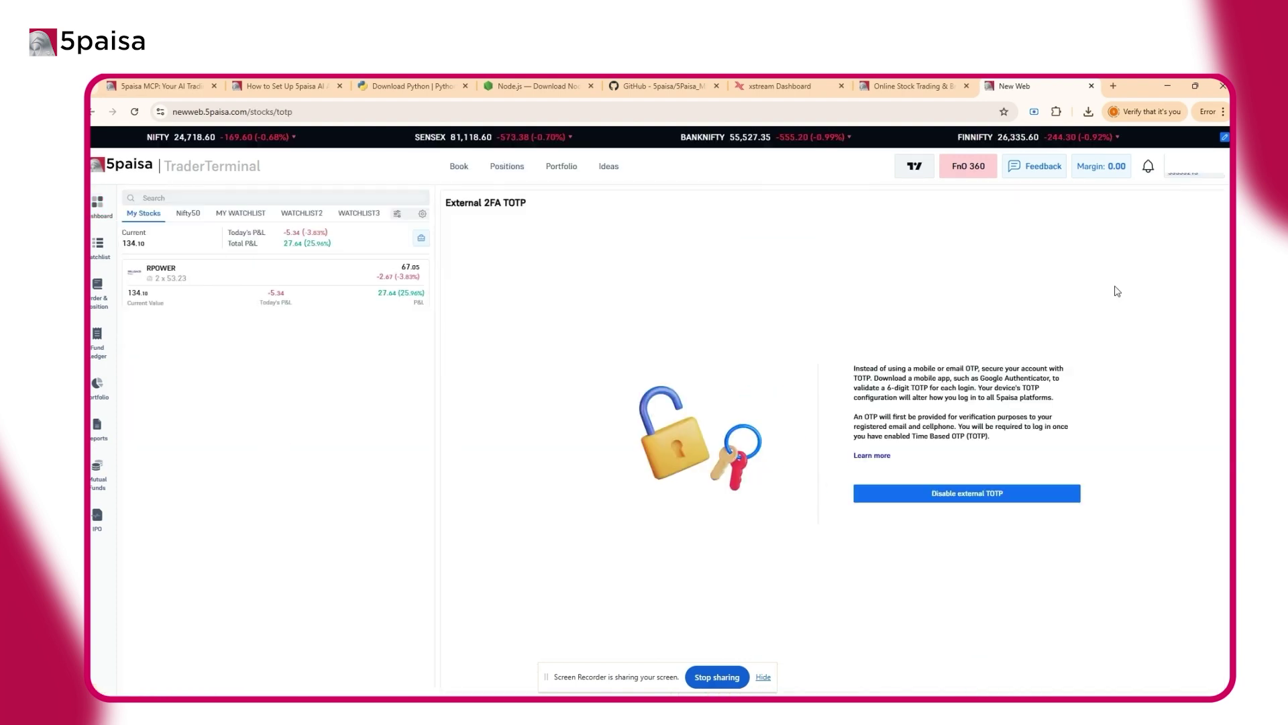
pyautogui.click(920, 495)
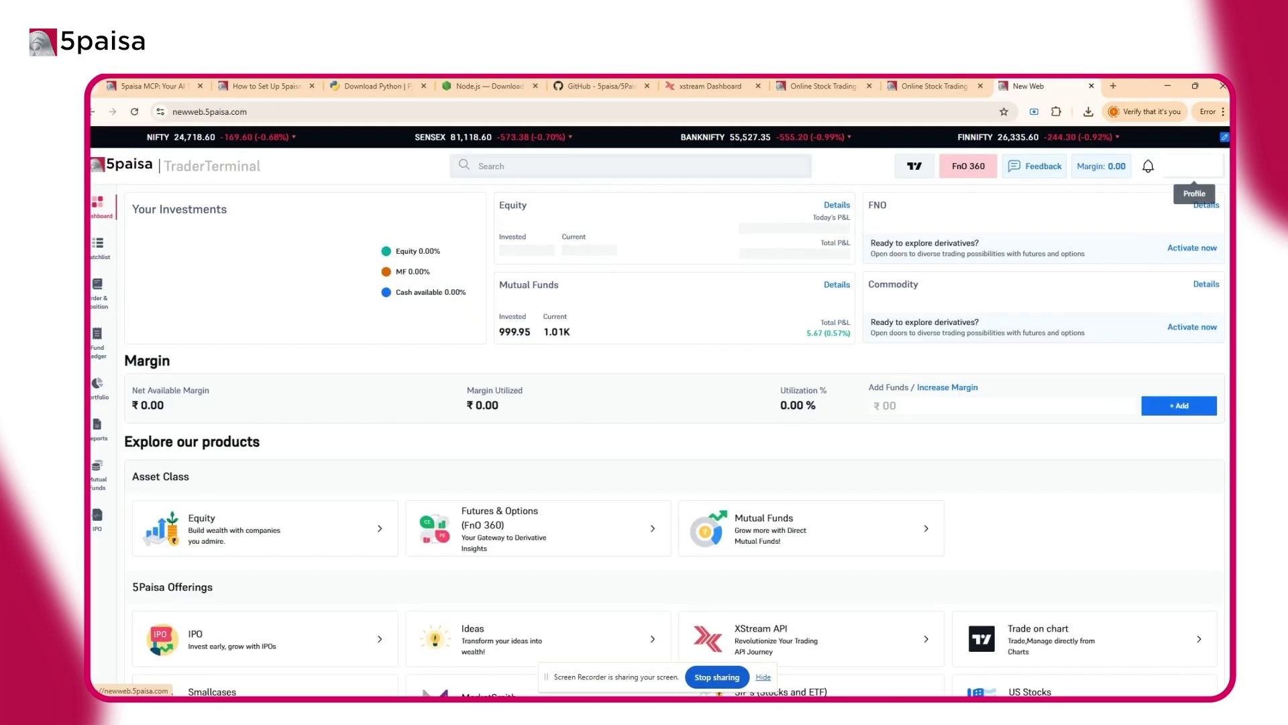
pyautogui.click(947, 497)
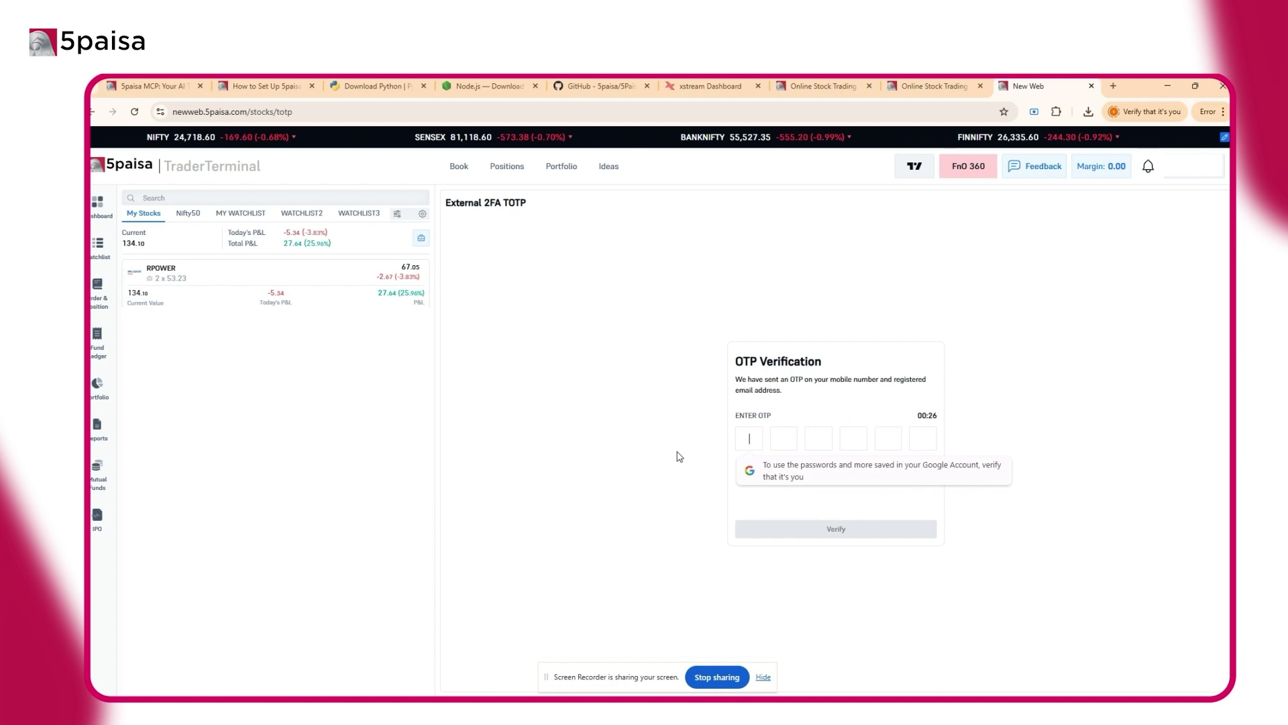
pyautogui.write('••••••')
pyautogui.click(808, 526)
pyautogui.write('•')
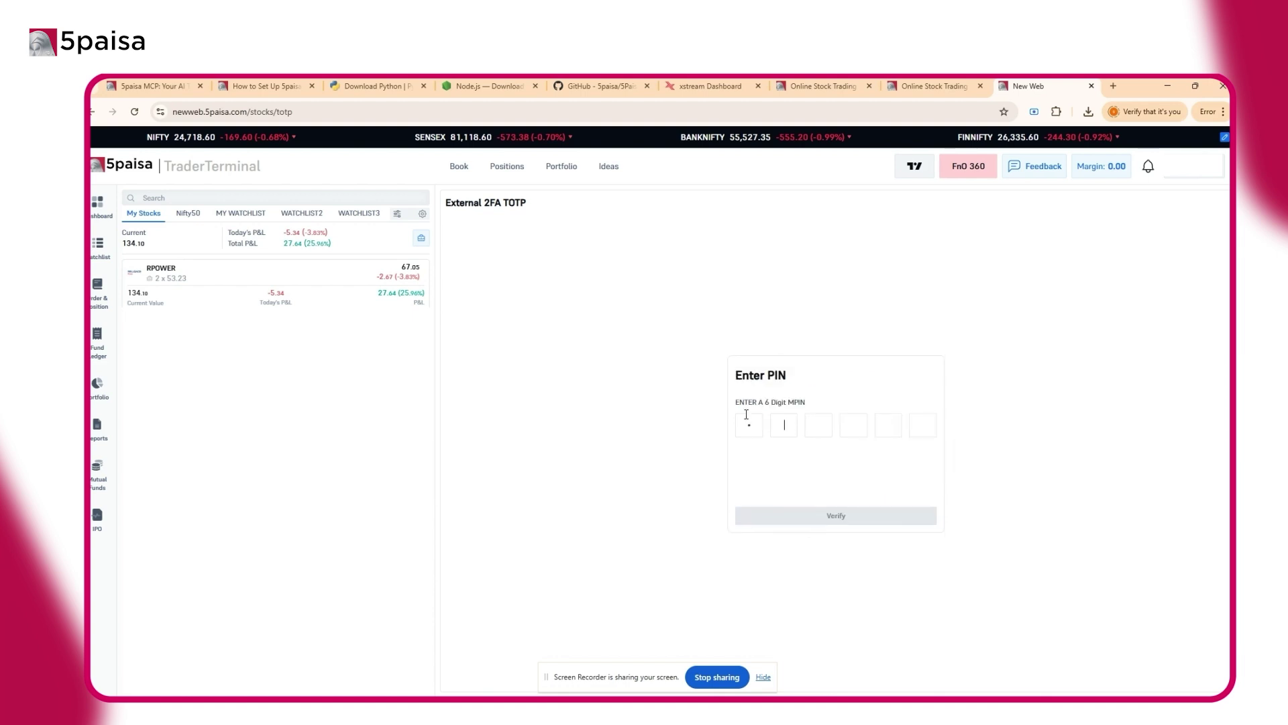
pyautogui.write('•••••')
pyautogui.click(825, 517)
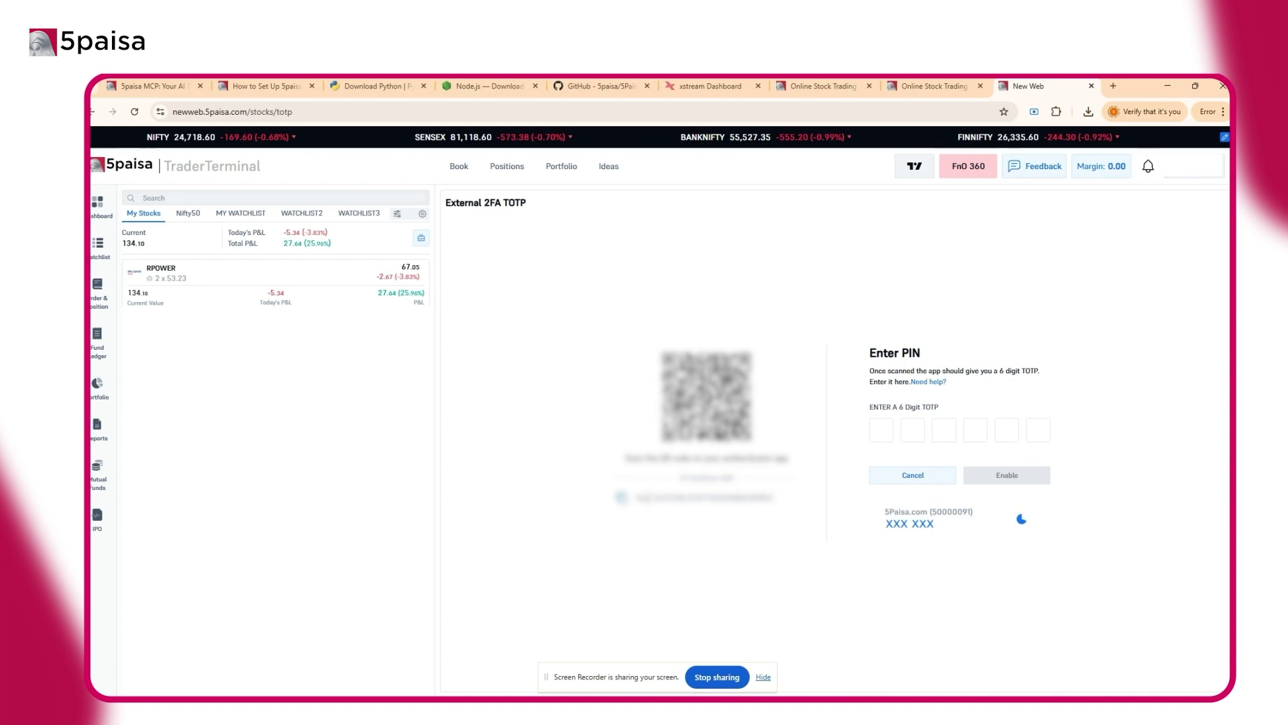
# Copy the TOTP secret key, enter the six-digit TOTP code, and confirm external TOTP is enabled.
pyautogui.moveTo(646, 497); pyautogui.dragTo(784, 502)
pyautogui.click(783, 502)
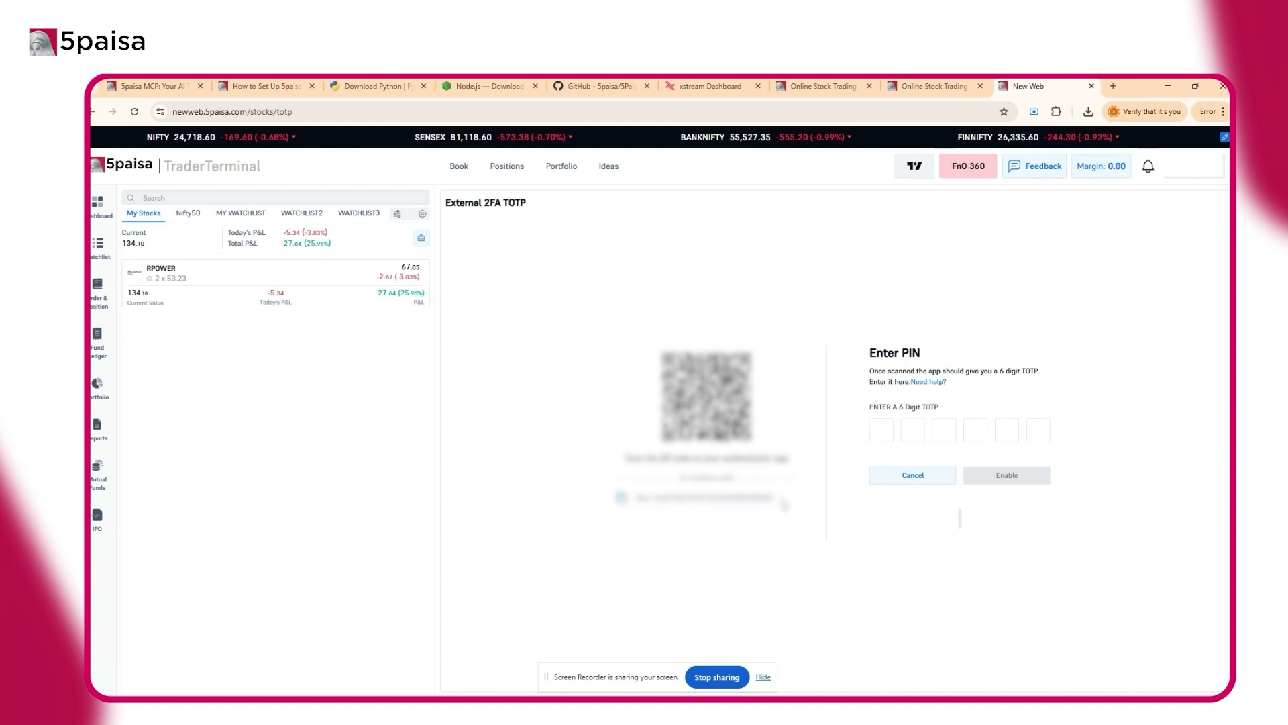
pyautogui.click(883, 429)
pyautogui.hotkey('ctrl', 'v')
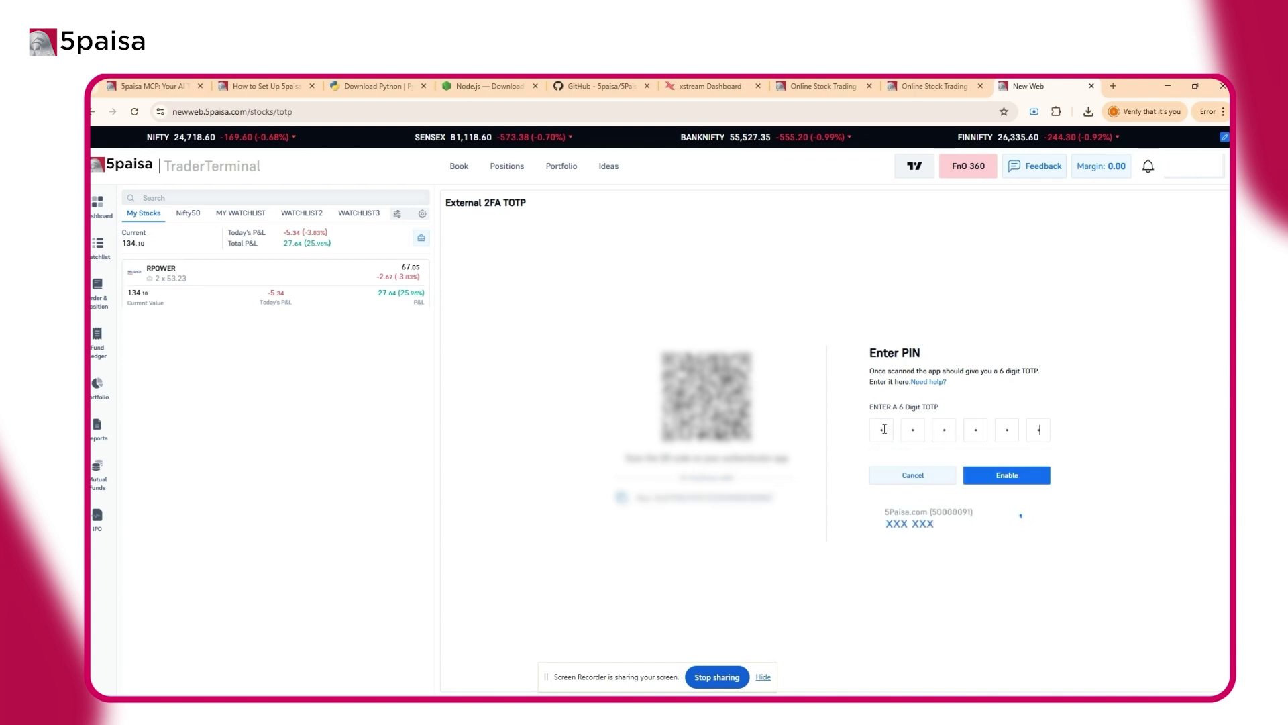
pyautogui.click(1006, 475)
pyautogui.click(648, 260)
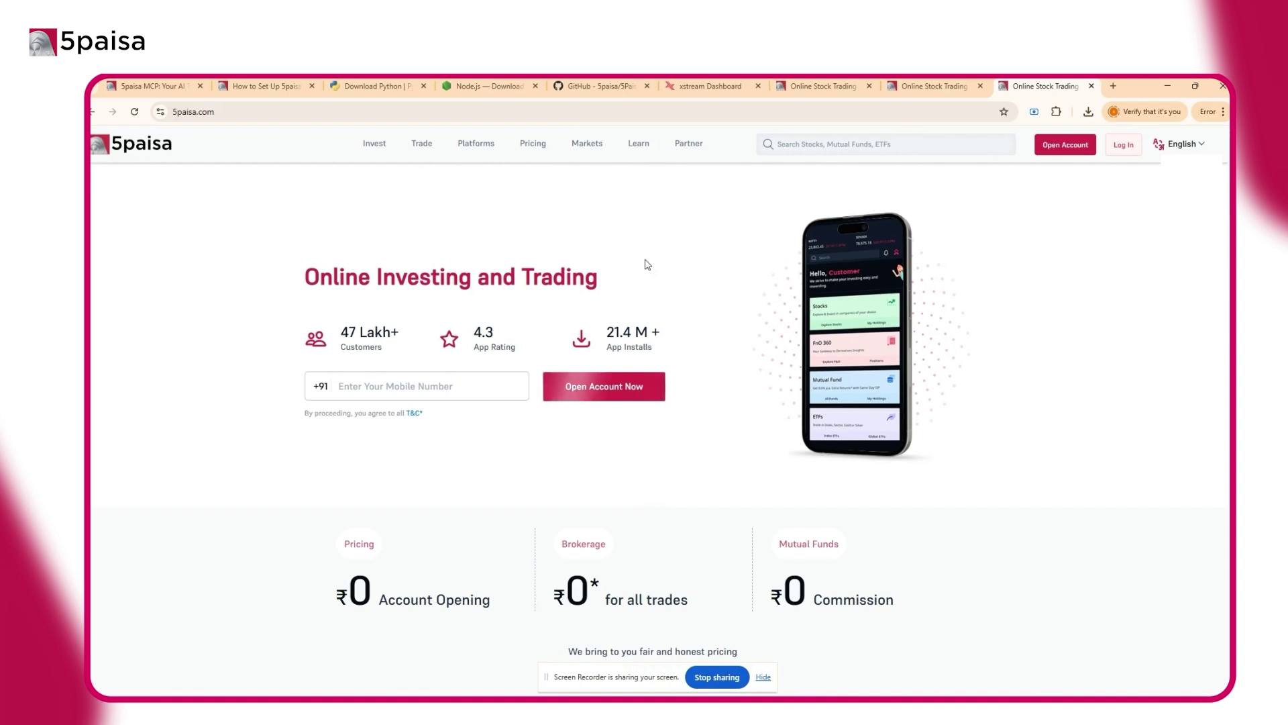
# Open claude.ai/download from the setup guide in a new tab and start the Windows download.
pyautogui.hotkey('ctrl', '2')
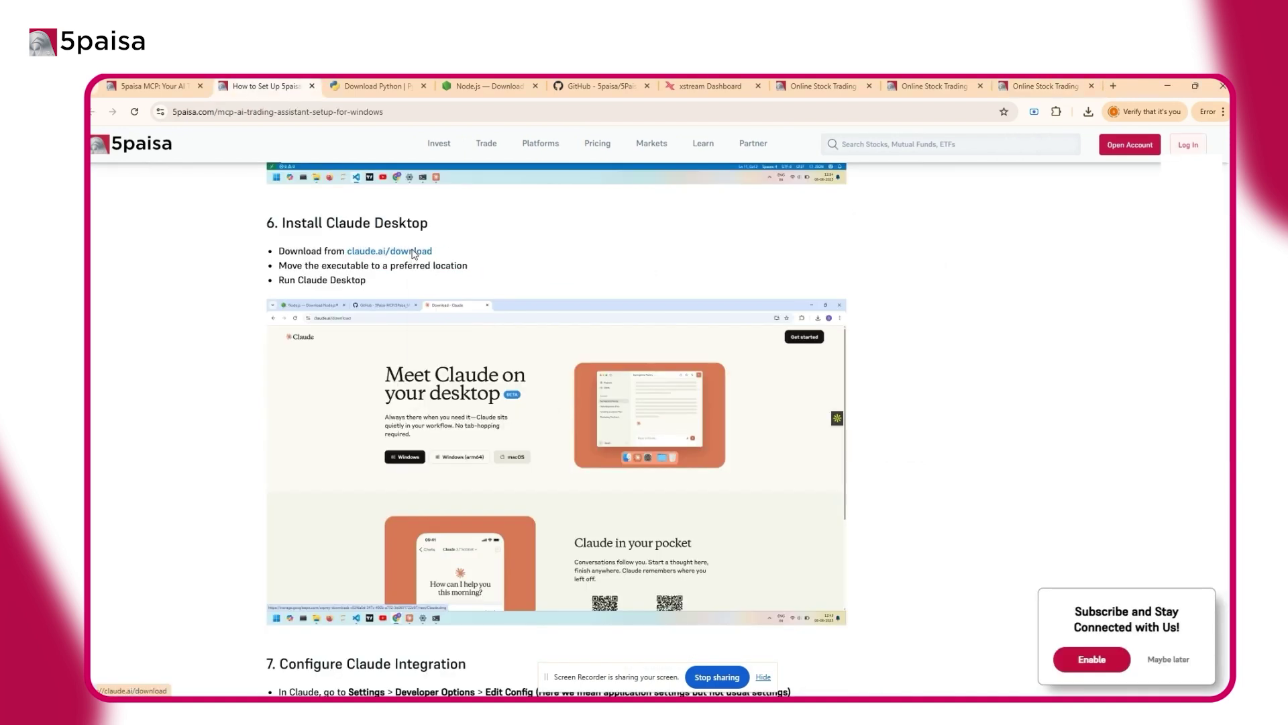
pyautogui.rightClick(410, 252)
pyautogui.click(449, 265)
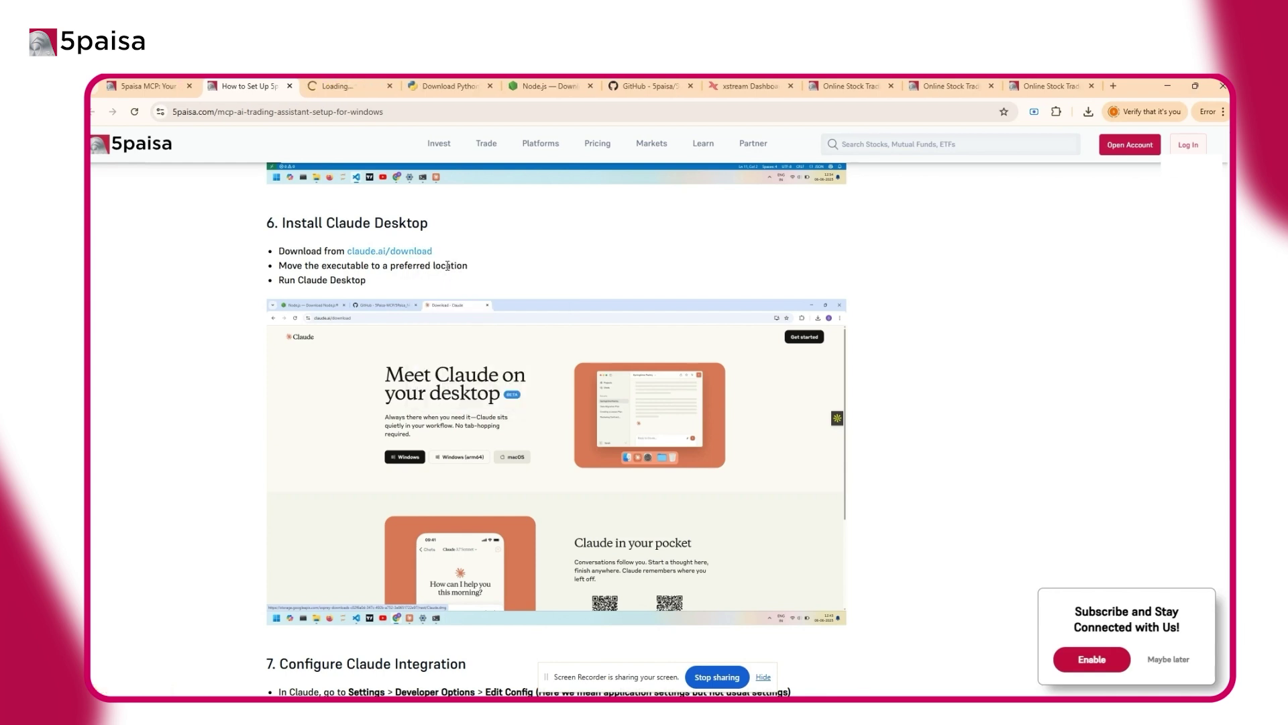
pyautogui.click(359, 87)
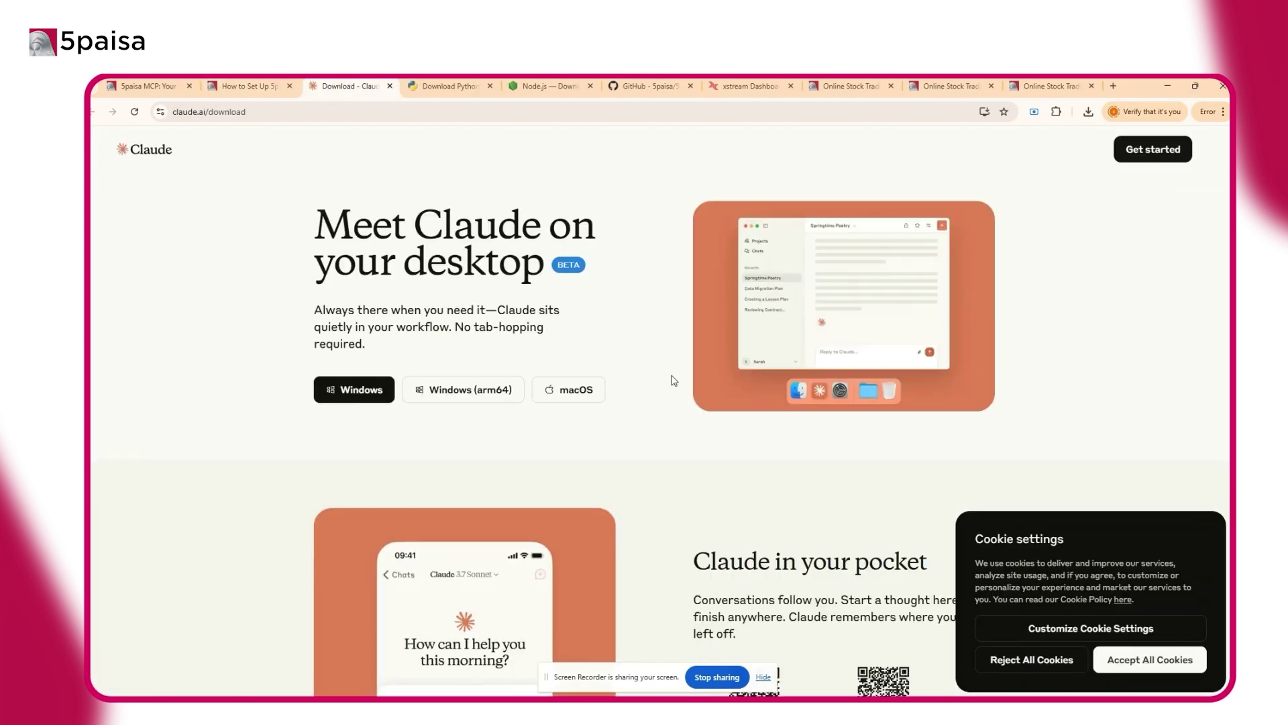
pyautogui.click(346, 390)
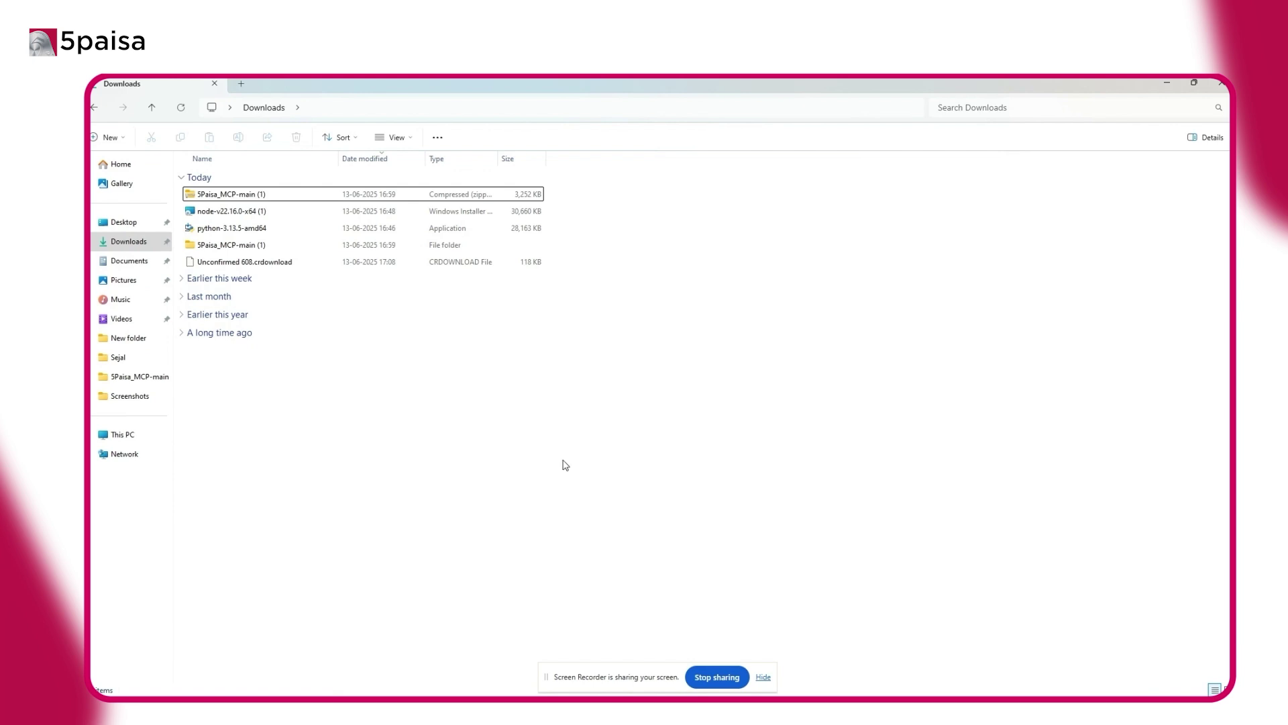
# Install Claude Desktop from Claude-Setup-x64 and open Settings > Developer to view MCP servers.
pyautogui.doubleClick(363, 263)
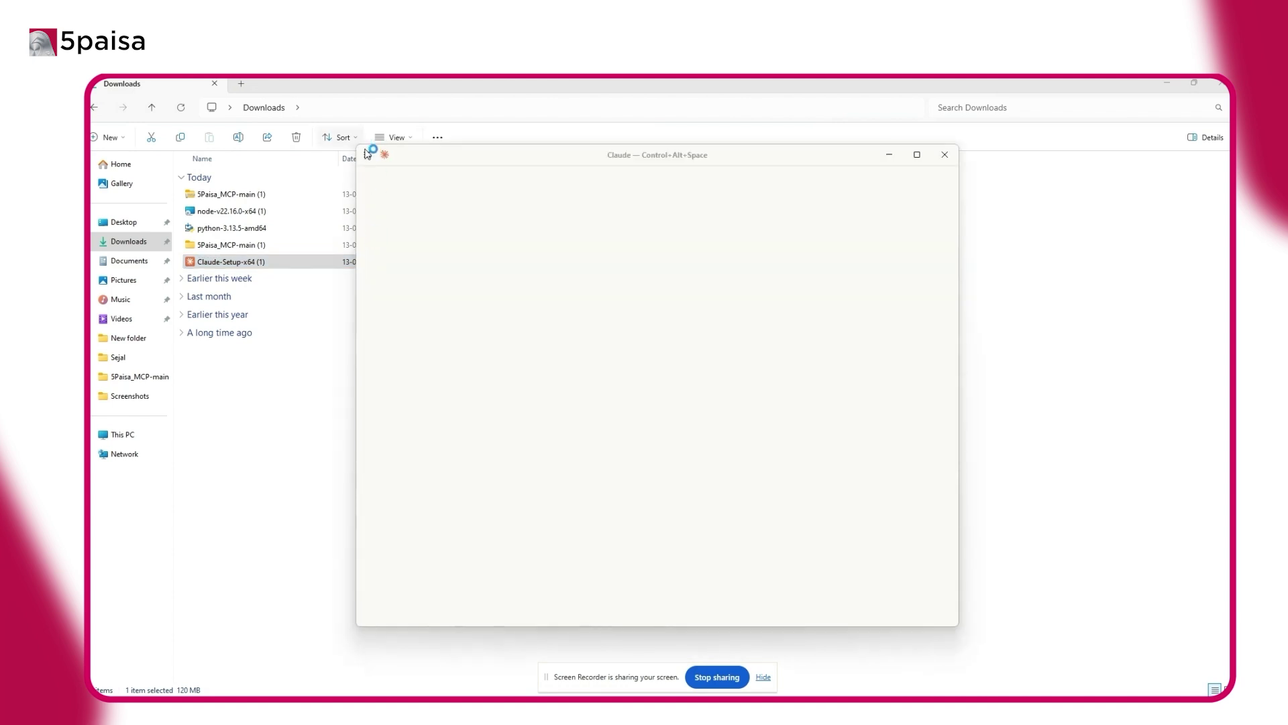
pyautogui.click(368, 156)
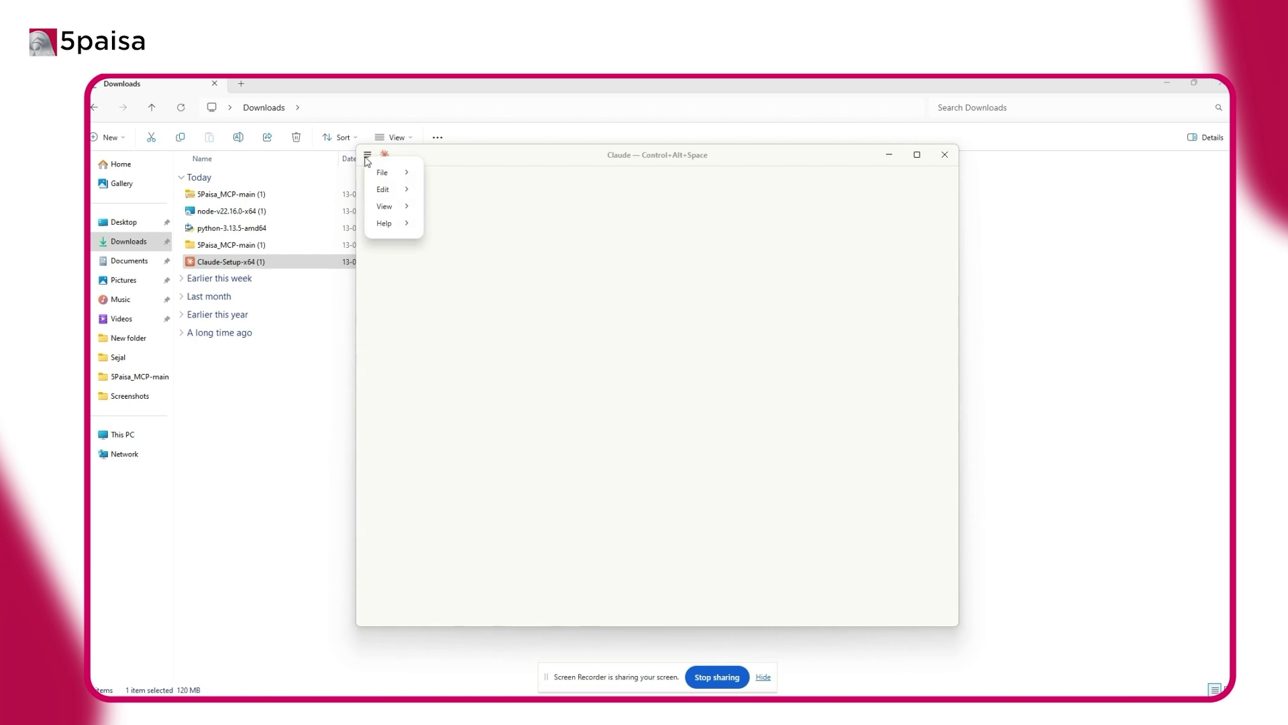
pyautogui.moveTo(394, 173)
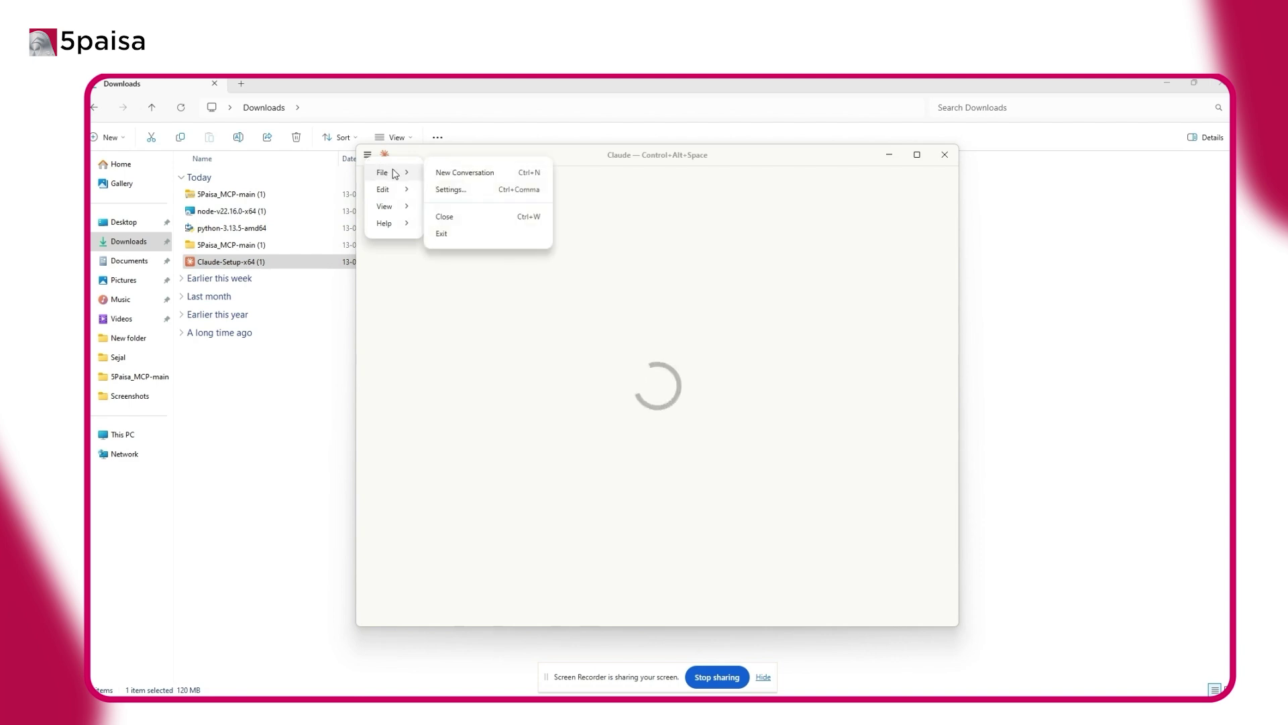
pyautogui.click(455, 193)
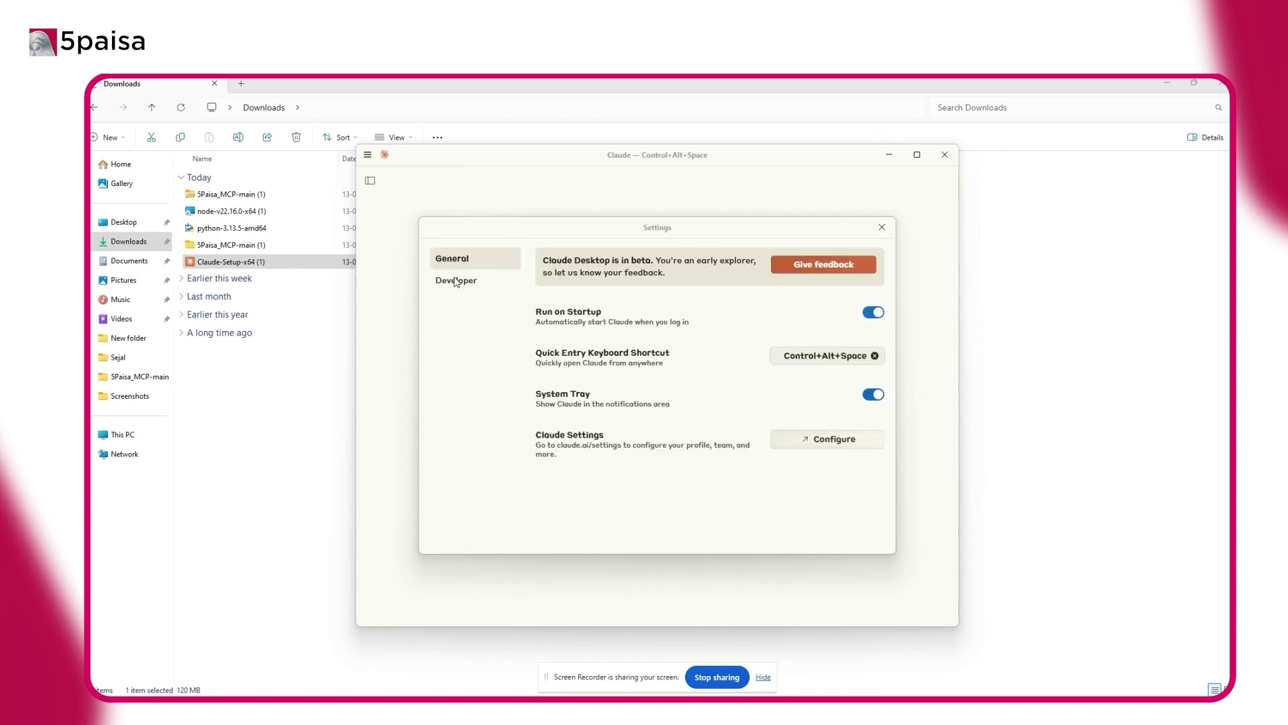
pyautogui.click(455, 282)
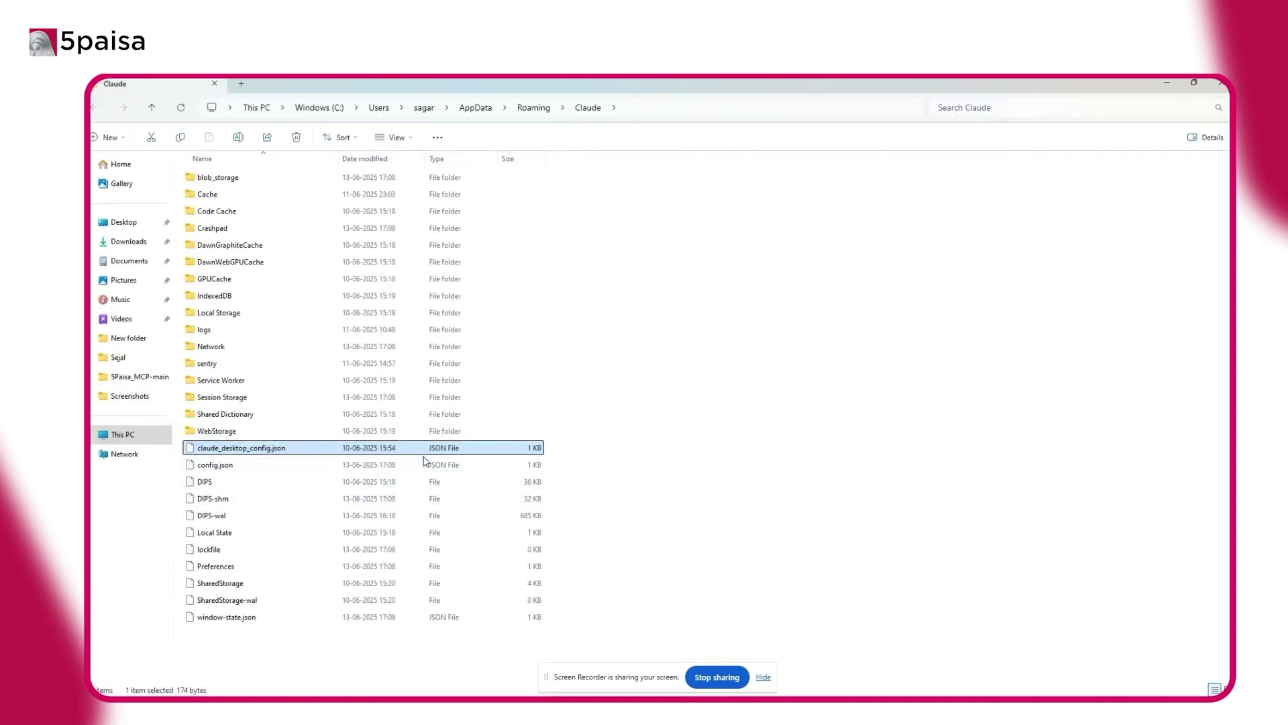
# Open claude_desktop_config.json in Notepad and copy the mcpServers JSON snippet from the guide.
pyautogui.doubleClick(260, 450)
pyautogui.click(599, 328)
pyautogui.click(736, 539)
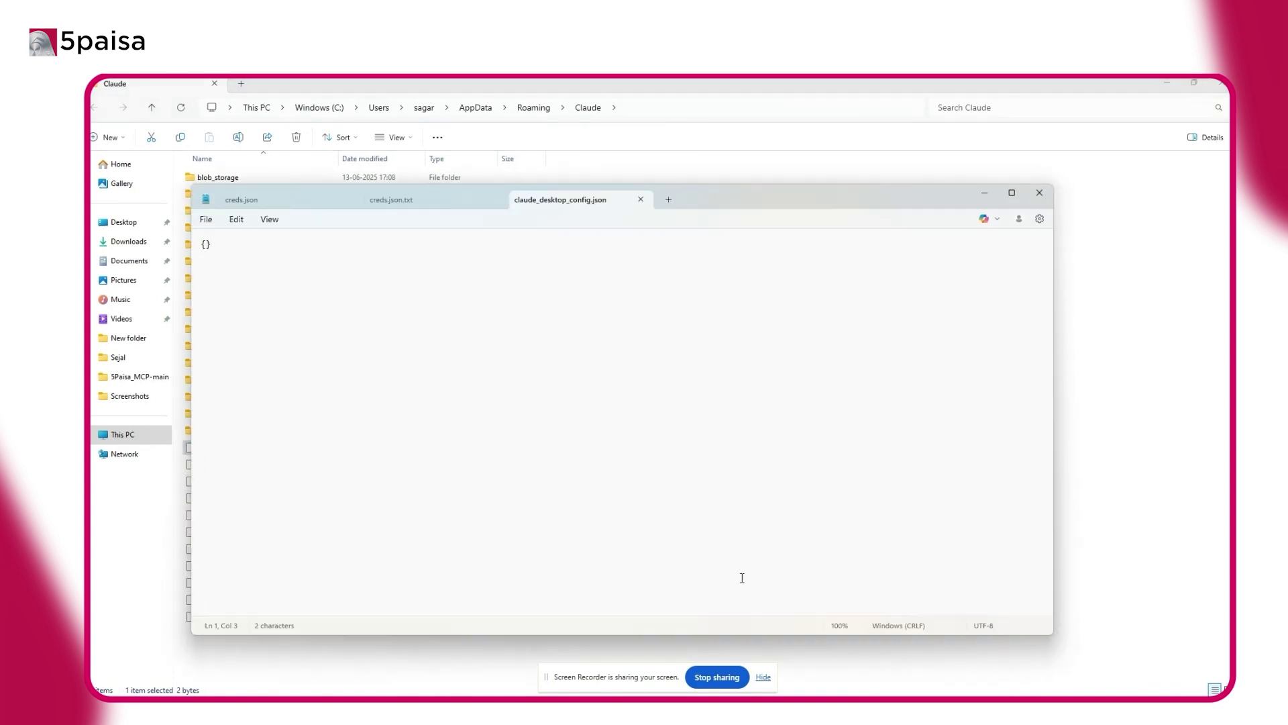
pyautogui.click(745, 644)
pyautogui.click(248, 86)
pyautogui.scroll(-8, 361, 385)
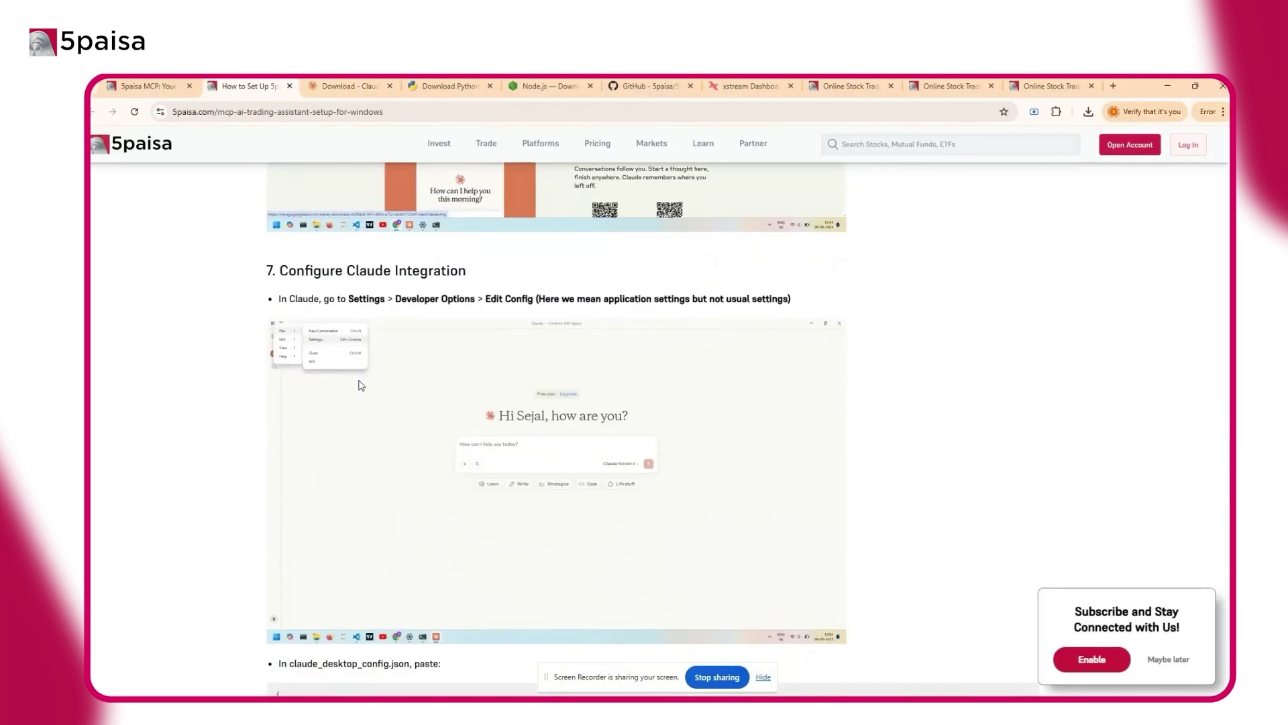
pyautogui.moveTo(276, 374)
pyautogui.mouseDown()
pyautogui.moveTo(363, 416)
pyautogui.moveTo(321, 464)
pyautogui.mouseUp()
pyautogui.hotkey('ctrl', 'c')
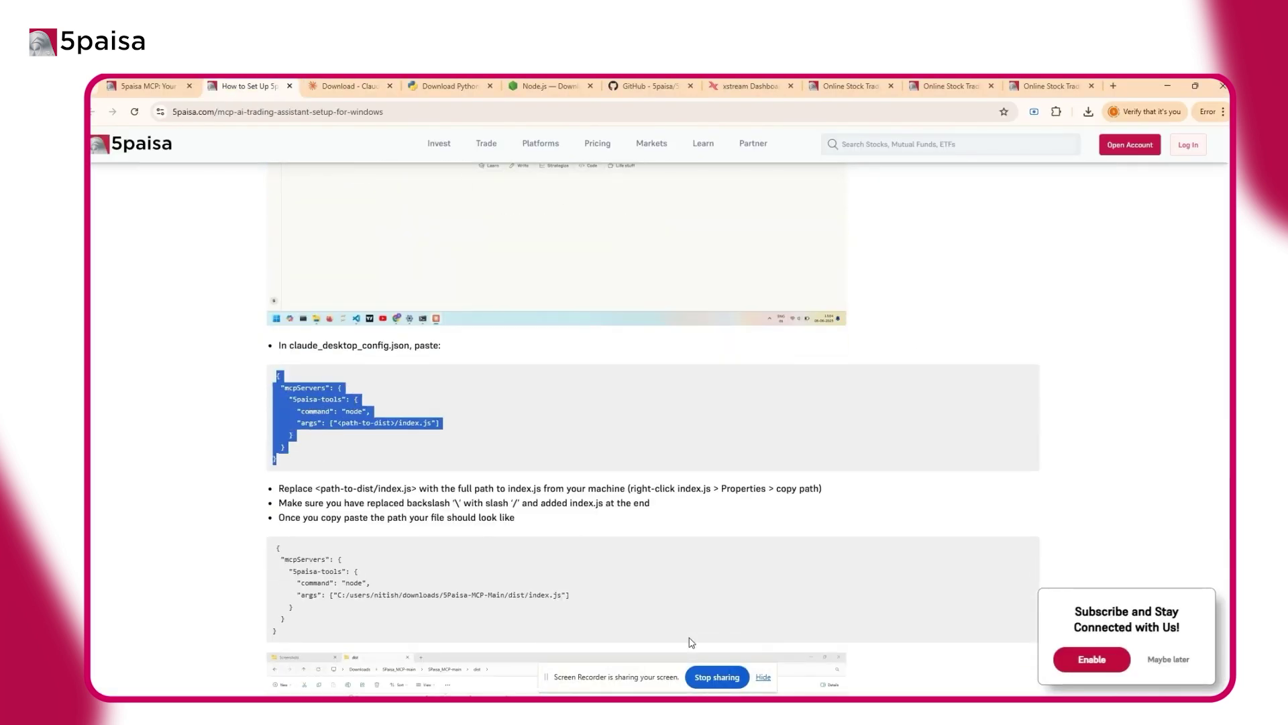
# Replace the file's {} with the pasted 5paisa-tools mcpServers block and select <path-to-dist>.
pyautogui.hotkey('alt', 'Tab')
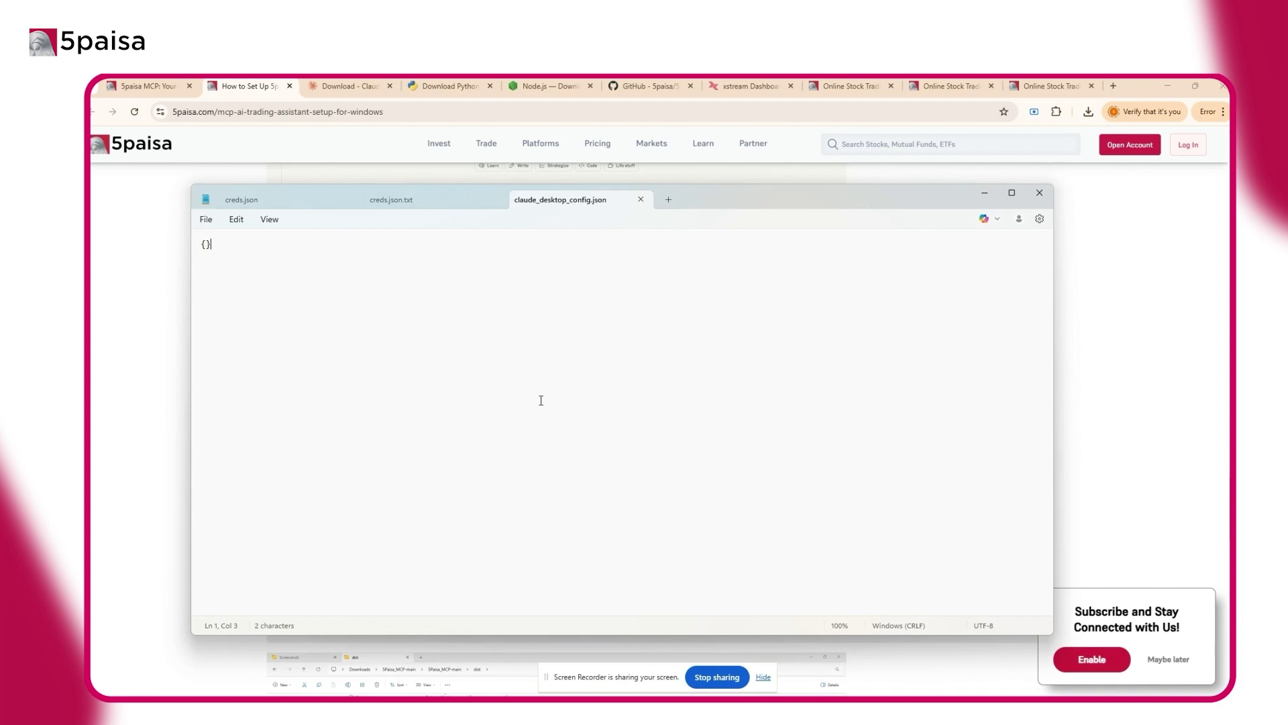
pyautogui.hotkey('ctrl', 'a')
pyautogui.press('BackSpace')
pyautogui.hotkey('ctrl', 'v')
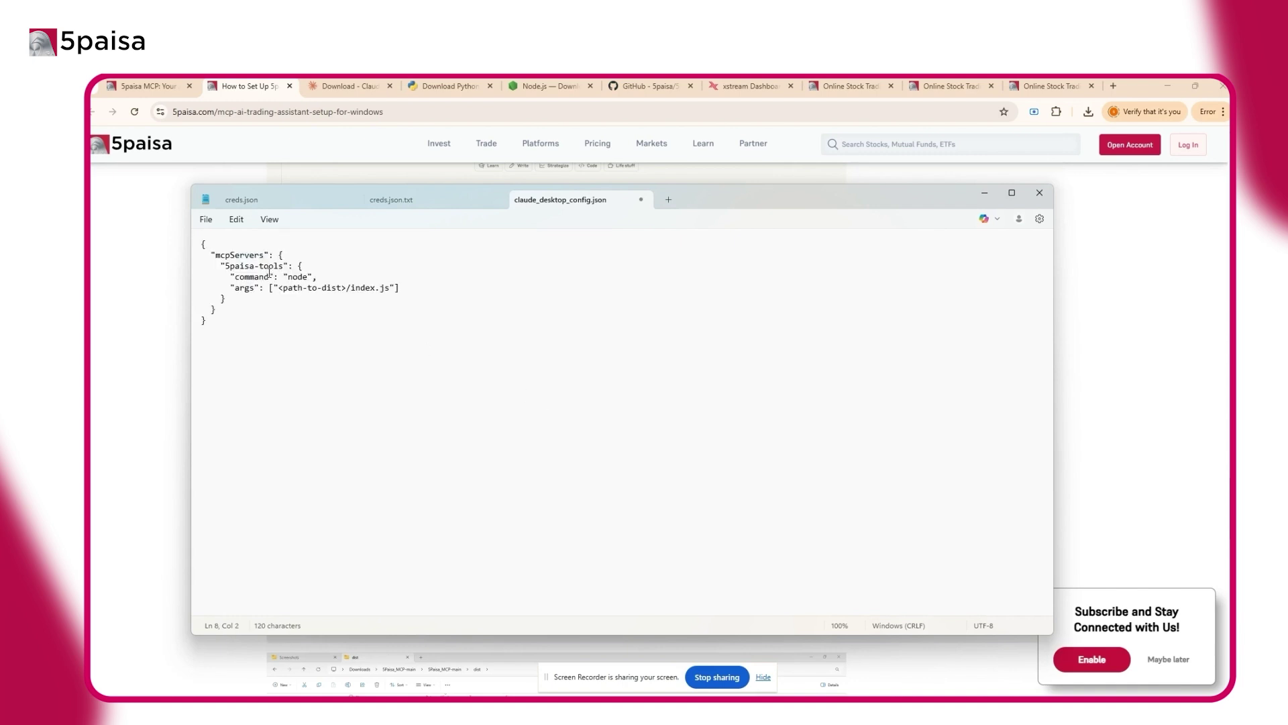
pyautogui.moveTo(278, 289); pyautogui.dragTo(354, 289)
pyautogui.click(346, 288)
# Browse from Downloads into 5Paisa_MCP-main (1) > 5Paisa_MCP-main > dist.
pyautogui.moveTo(658, 704)
pyautogui.click(613, 667)
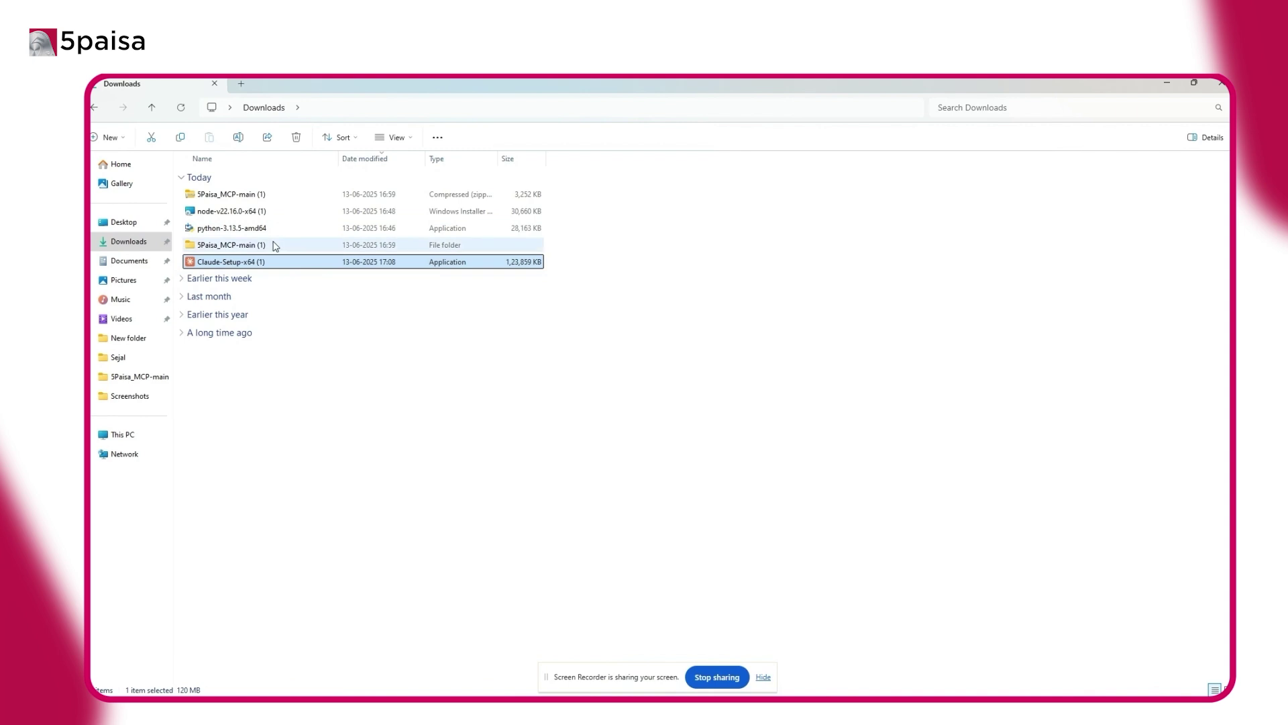
pyautogui.doubleClick(289, 227)
pyautogui.doubleClick(298, 195)
pyautogui.doubleClick(218, 346)
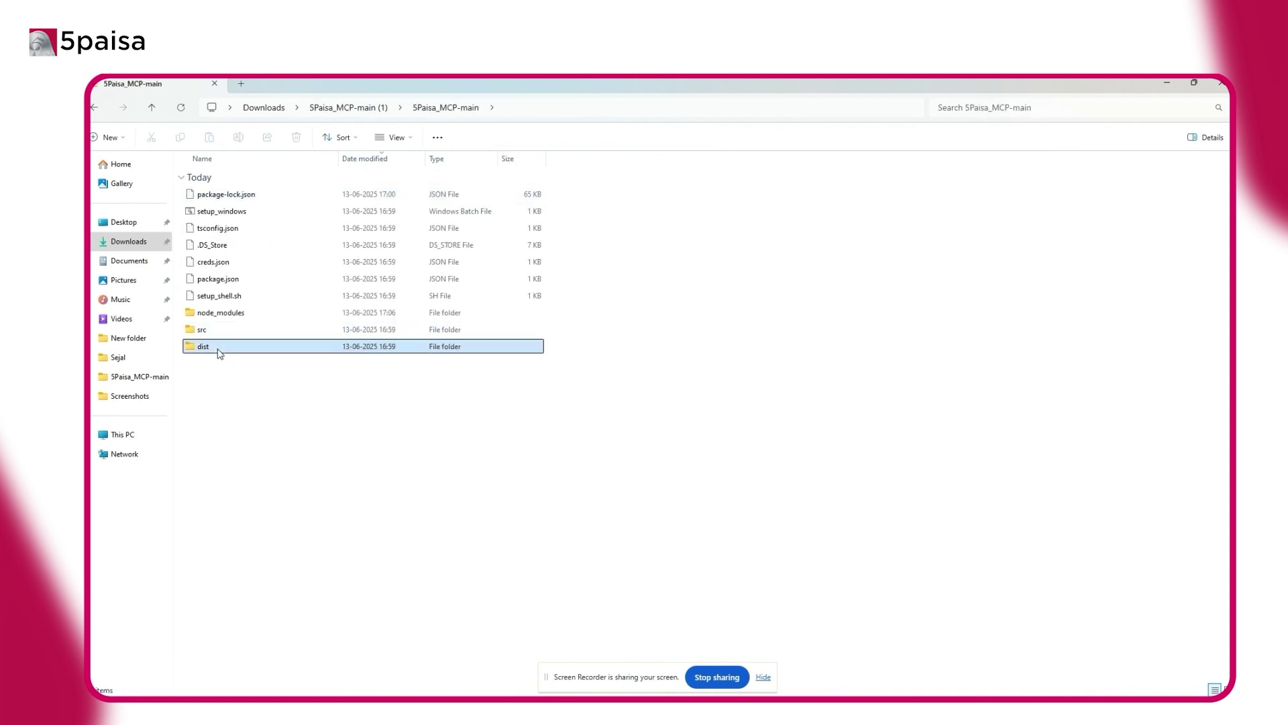
# Open the index file's Properties and select its full Location path.
pyautogui.rightClick(224, 222)
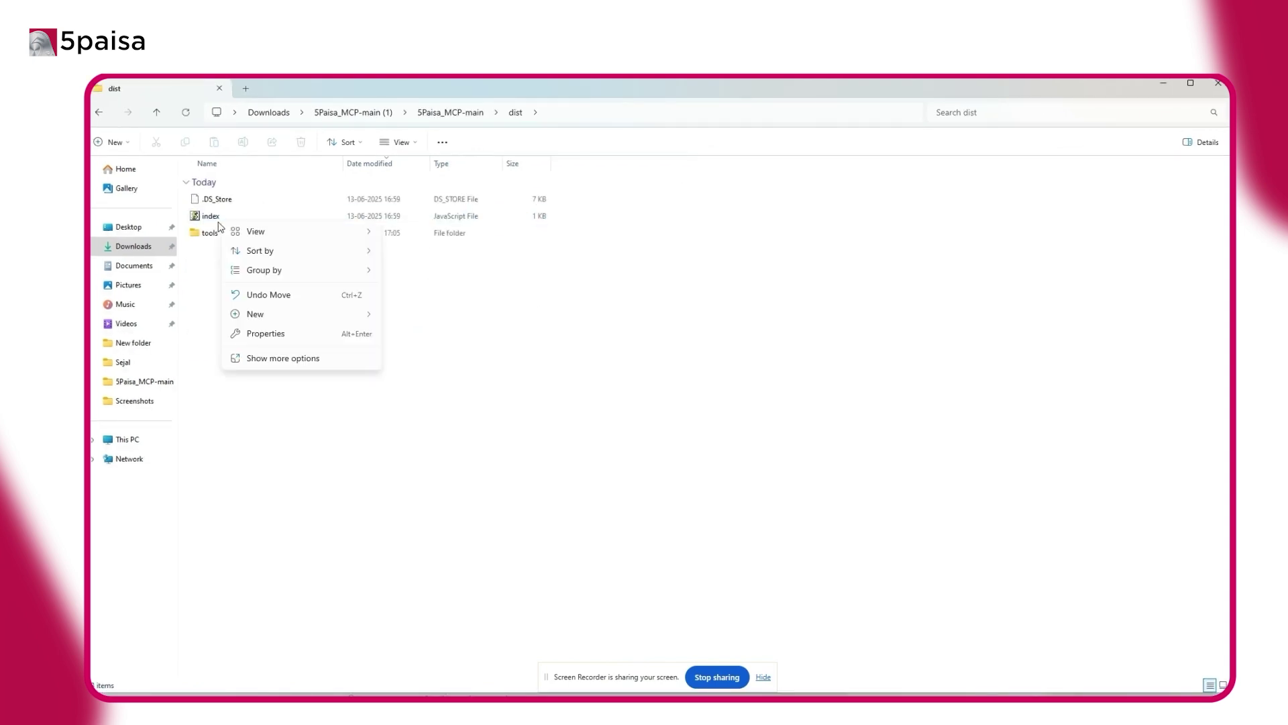
pyautogui.click(219, 225)
pyautogui.click(221, 221)
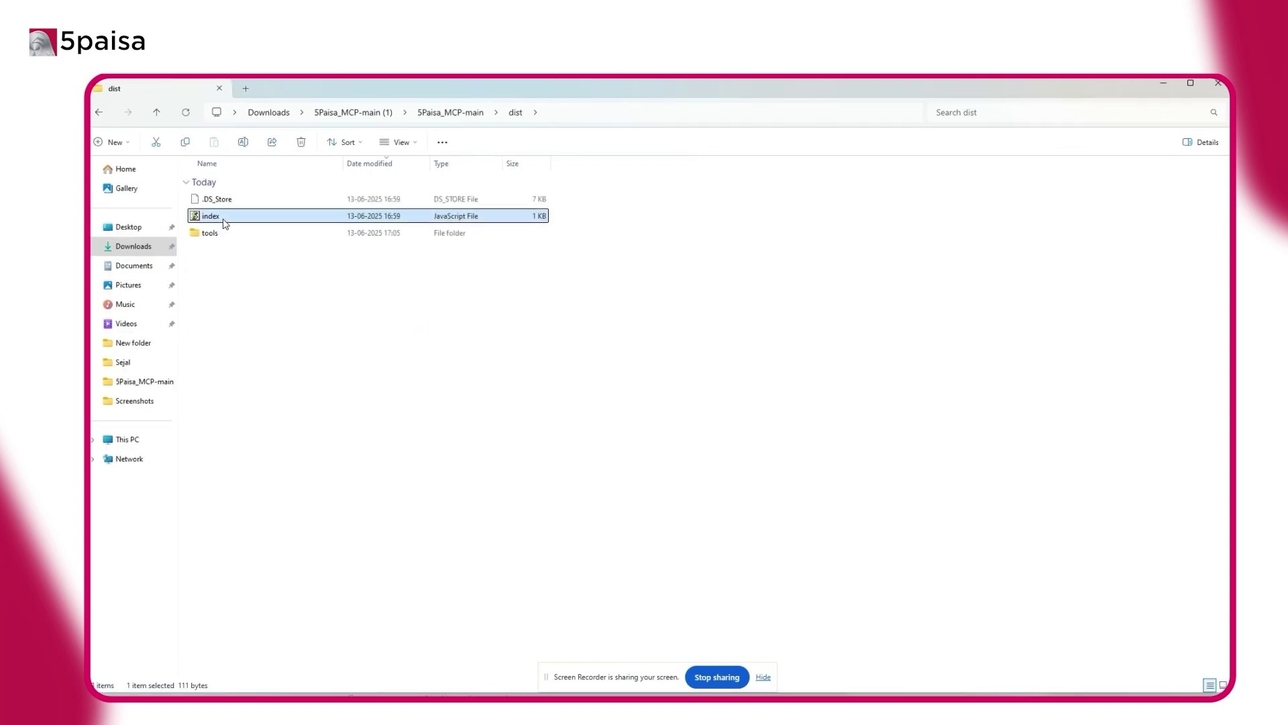
pyautogui.rightClick(225, 224)
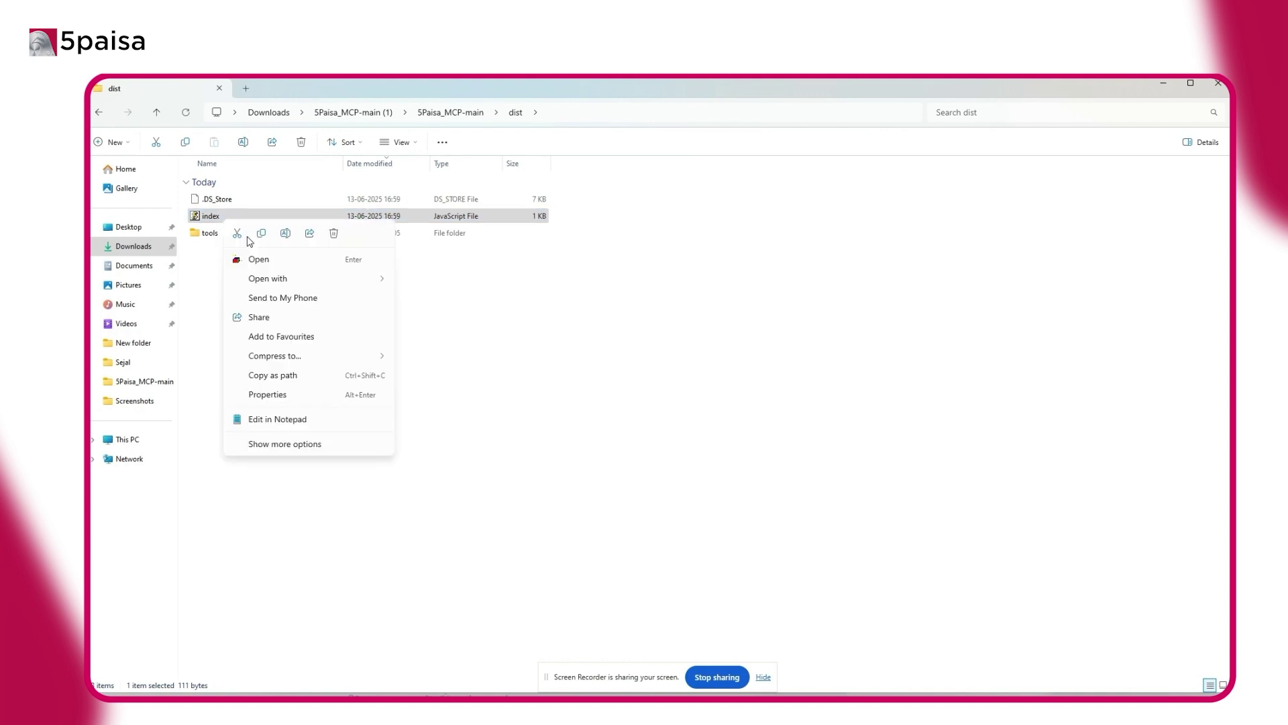
pyautogui.click(288, 393)
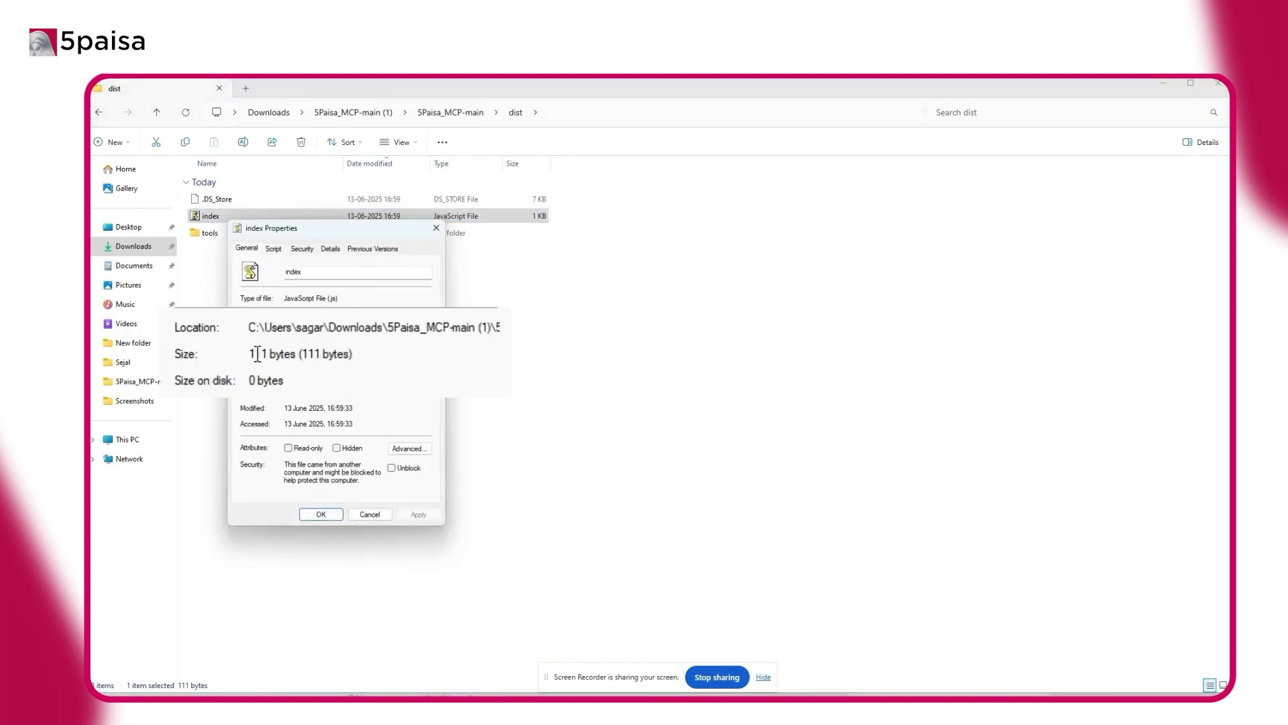
pyautogui.moveTo(252, 328); pyautogui.dragTo(500, 327)
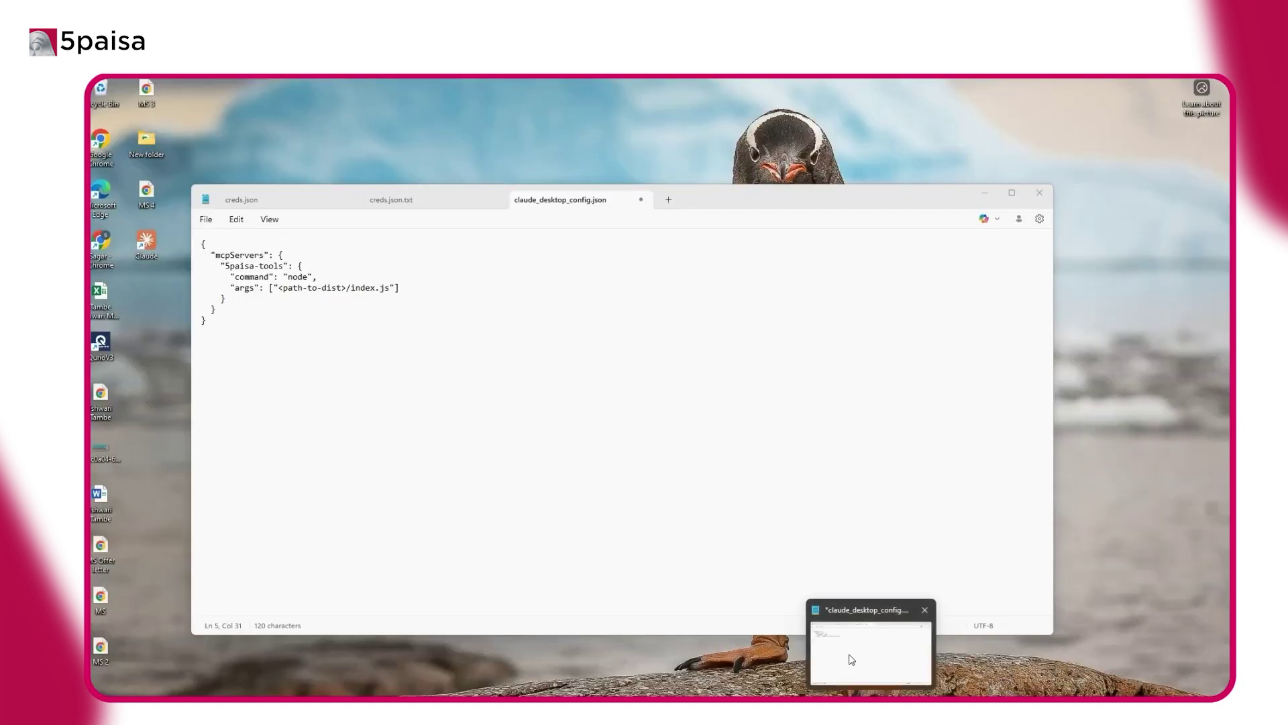
# Paste the copied dist path over <path-to-dist>, changing the backslashes after C: and Users to forward slashes.
pyautogui.click(850, 657)
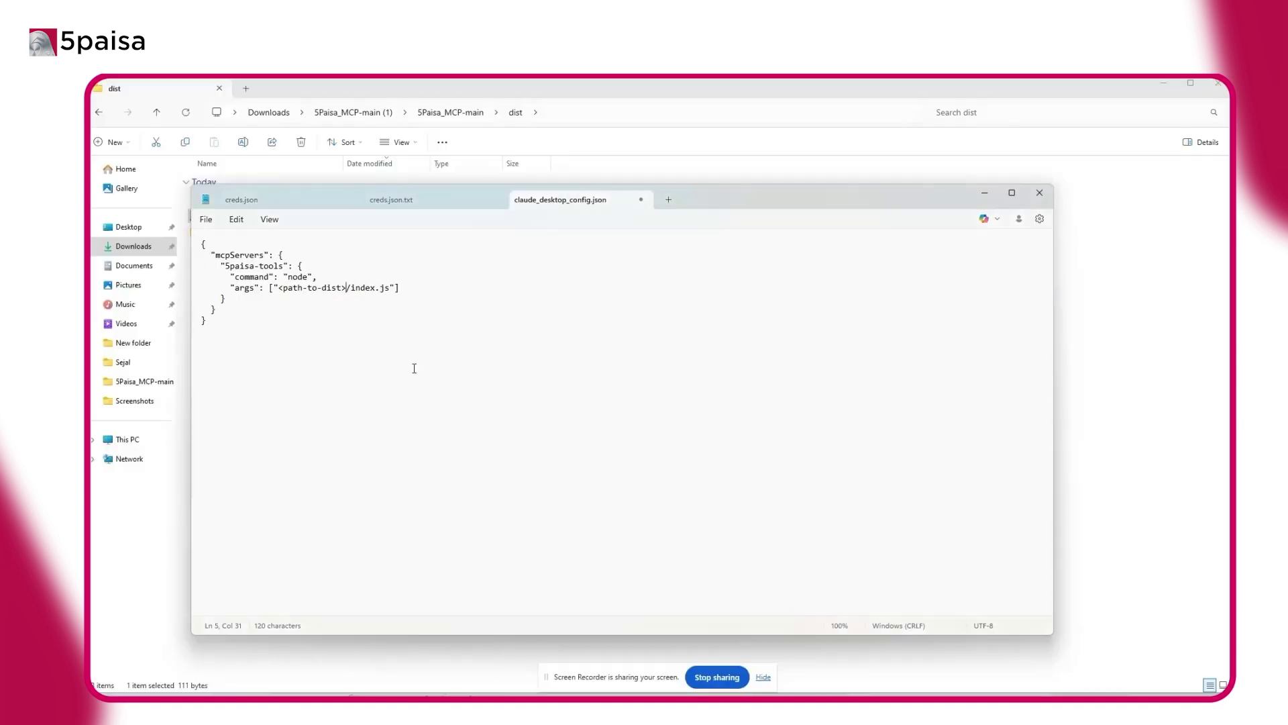
pyautogui.moveTo(279, 287); pyautogui.dragTo(342, 288)
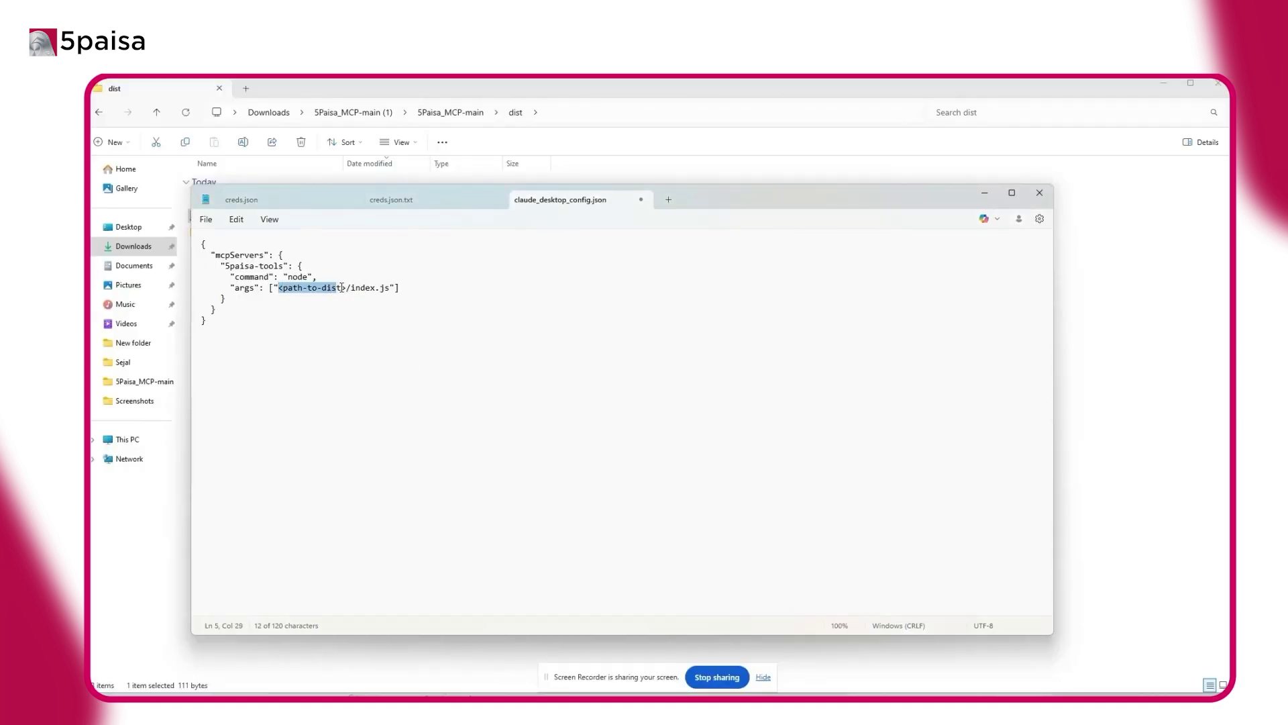
pyautogui.write('C:\\Users\\sagar\\Downloads\\5Paisa_MCP-main (1)\\5Paisa_MCP-main\\dist')
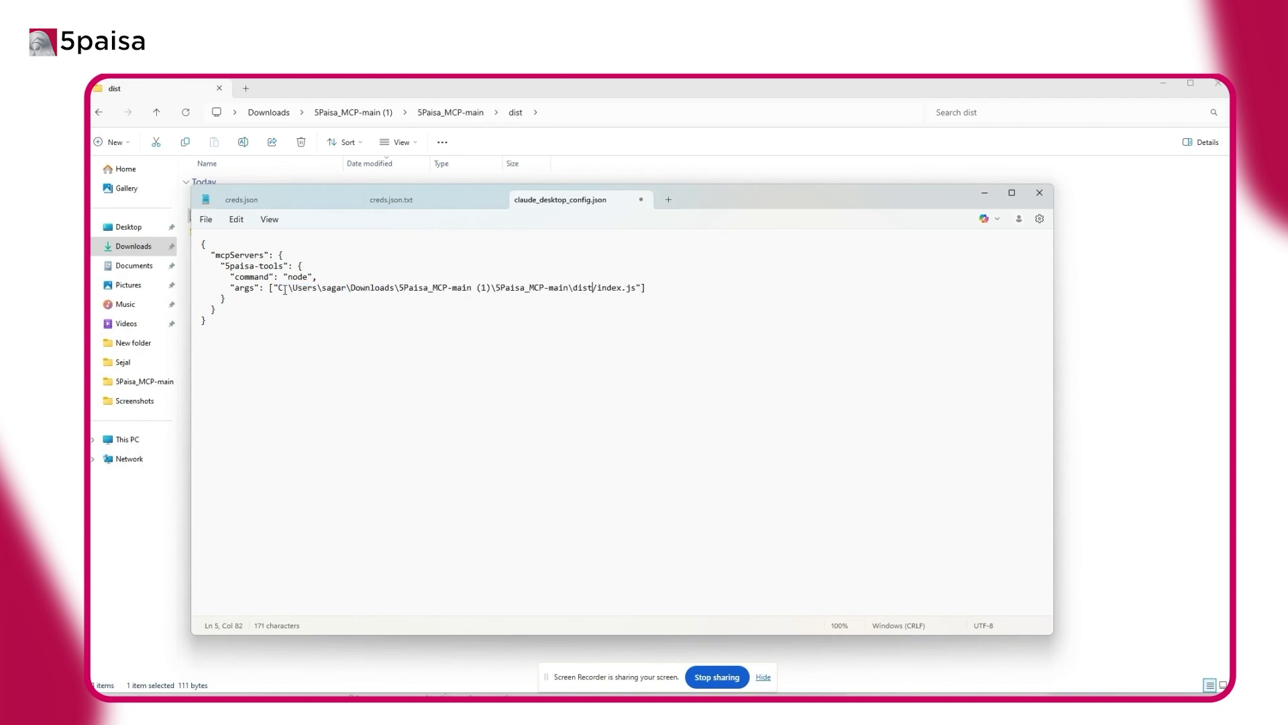
pyautogui.press('BackSpace')
pyautogui.write('/')
pyautogui.press('BackSpace')
pyautogui.write('/')
# Change the backslashes after Downloads and (1) to forward slashes, then return to the guide.
pyautogui.click(400, 287)
pyautogui.press('BackSpace')
pyautogui.write('/')
pyautogui.press('Delete')
pyautogui.write('/')
pyautogui.click(1156, 89)
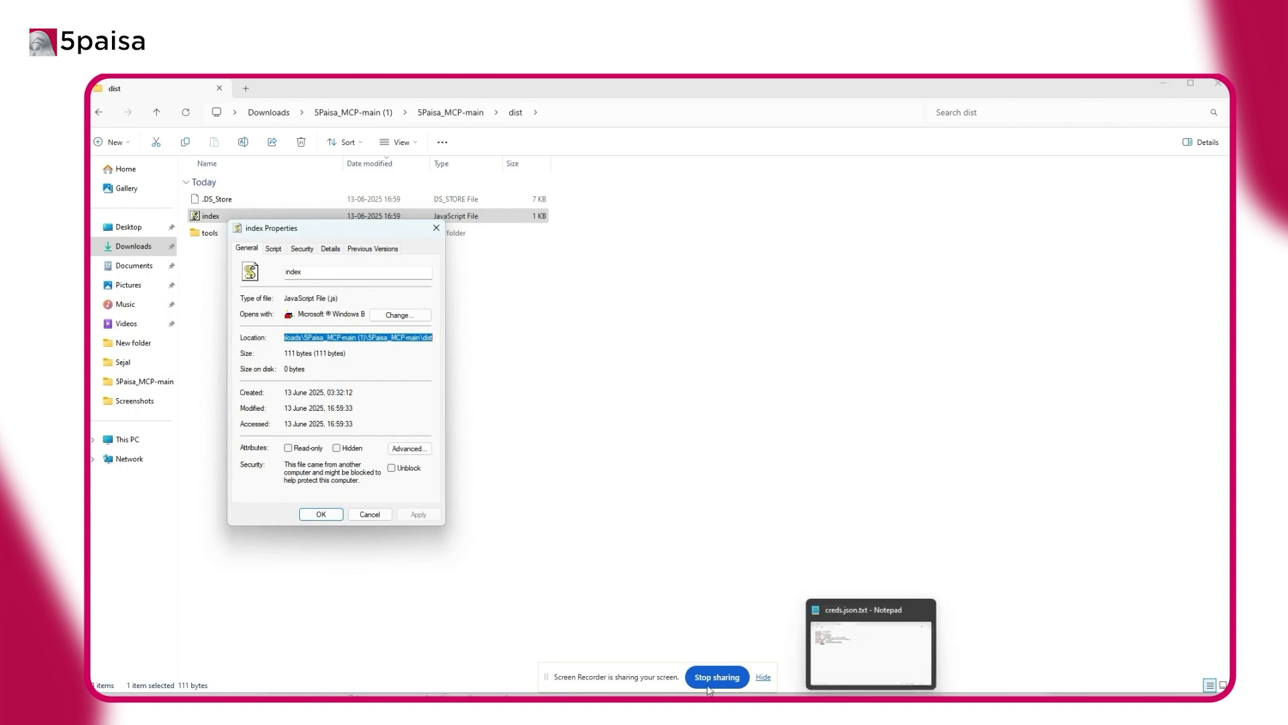
pyautogui.click(872, 695)
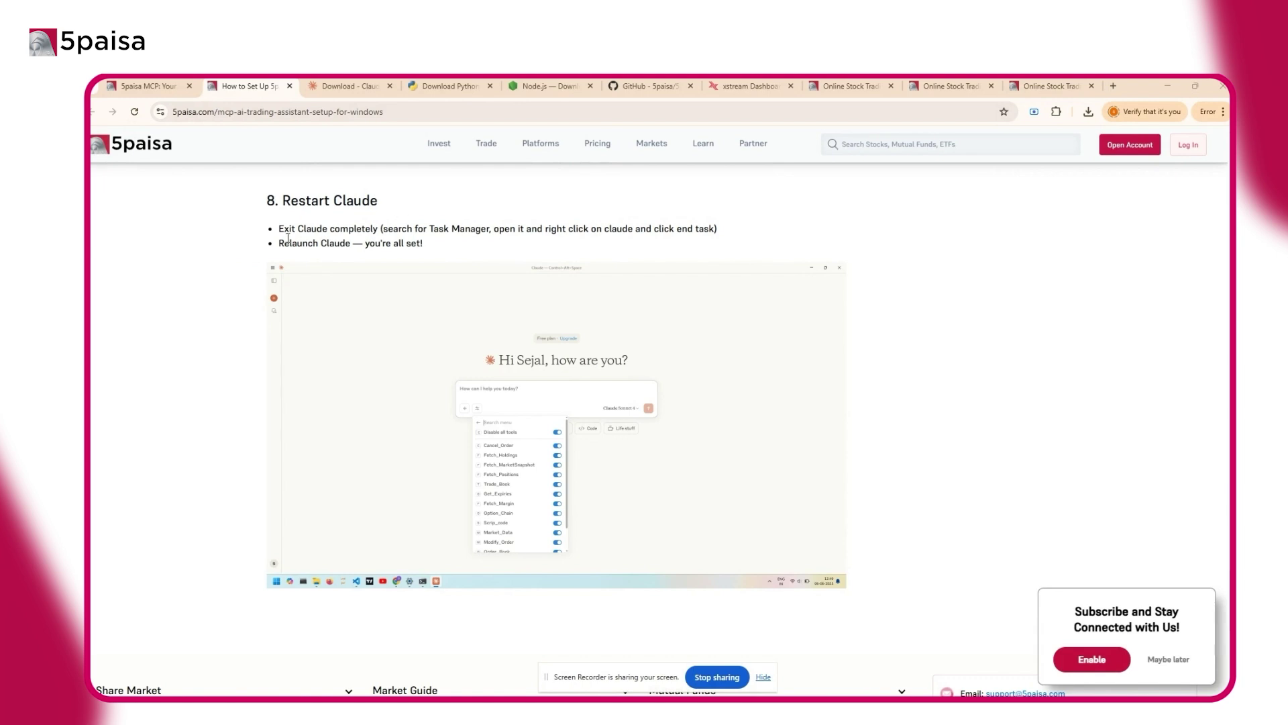
# Bring Claude to the front, close its Settings dialog, then close the Claude window.
pyautogui.moveTo(842, 694)
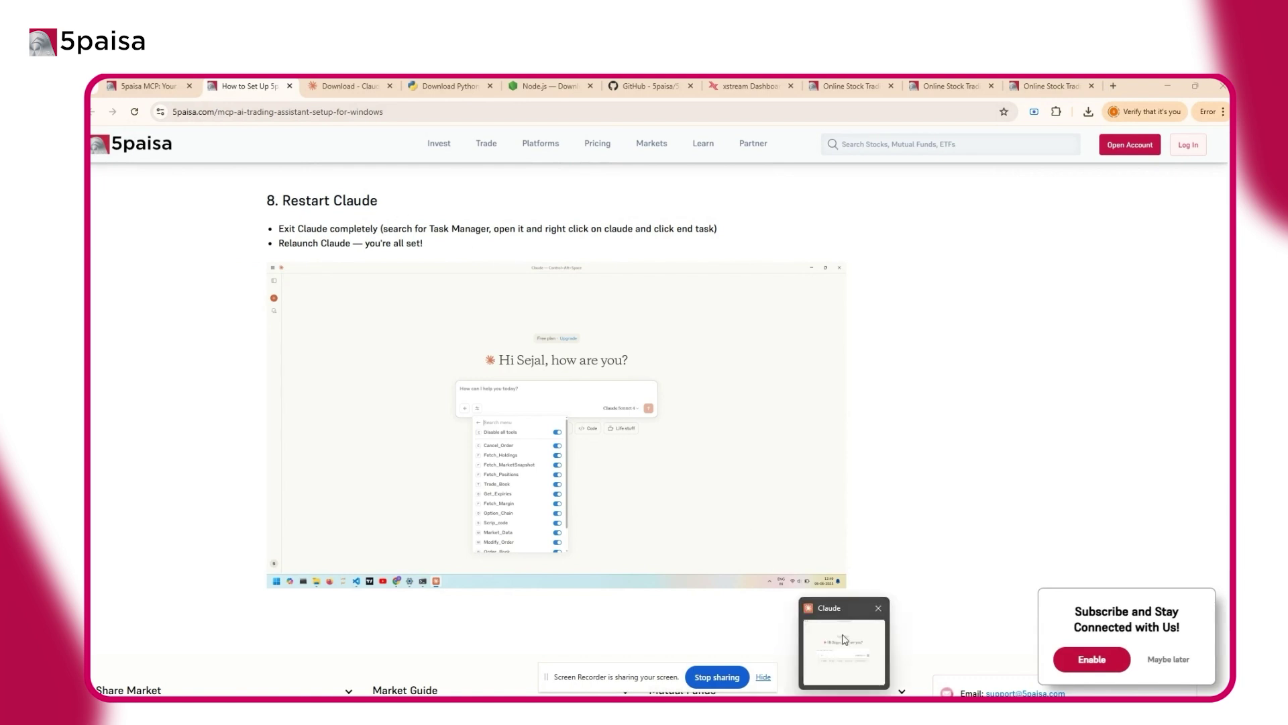
pyautogui.click(872, 621)
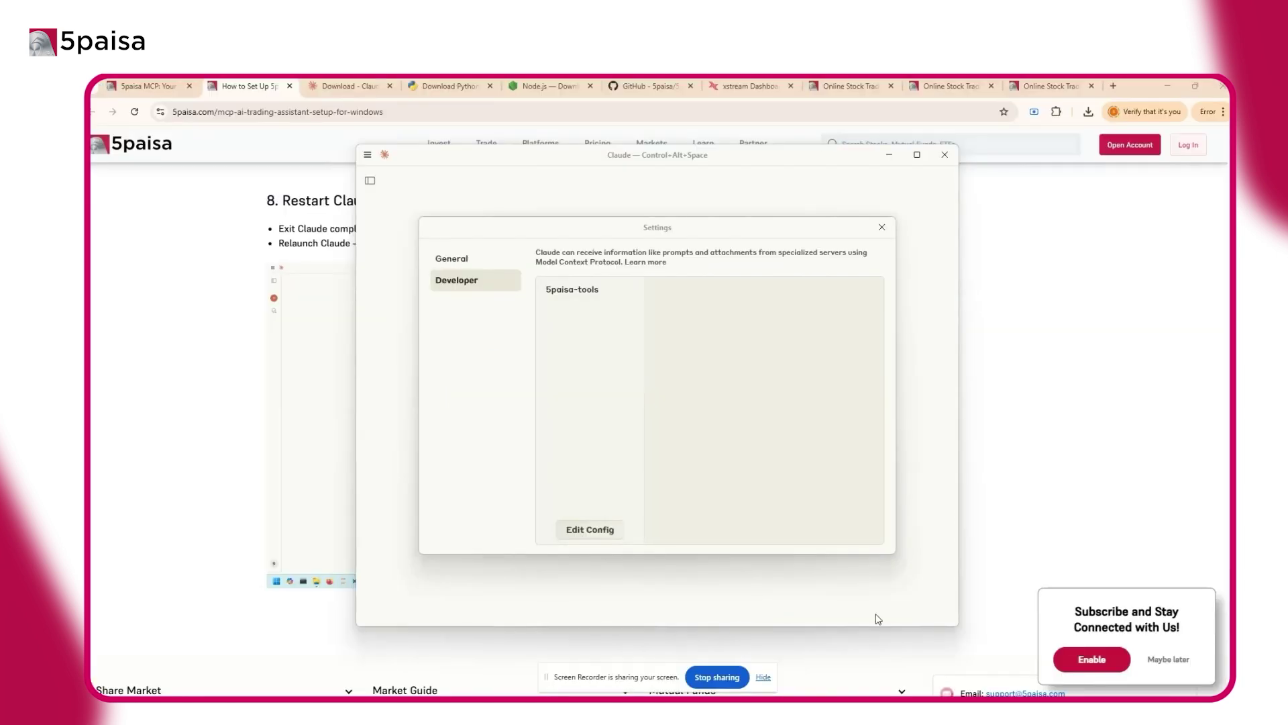
pyautogui.click(880, 236)
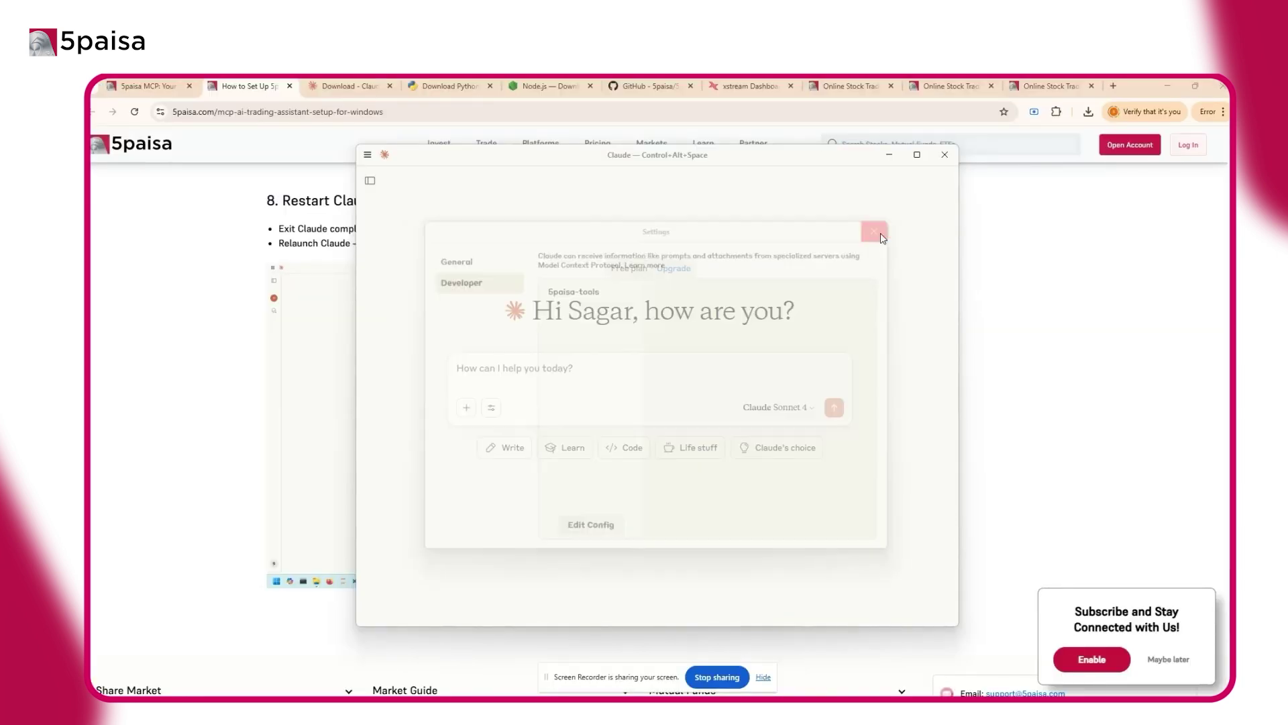
pyautogui.click(945, 154)
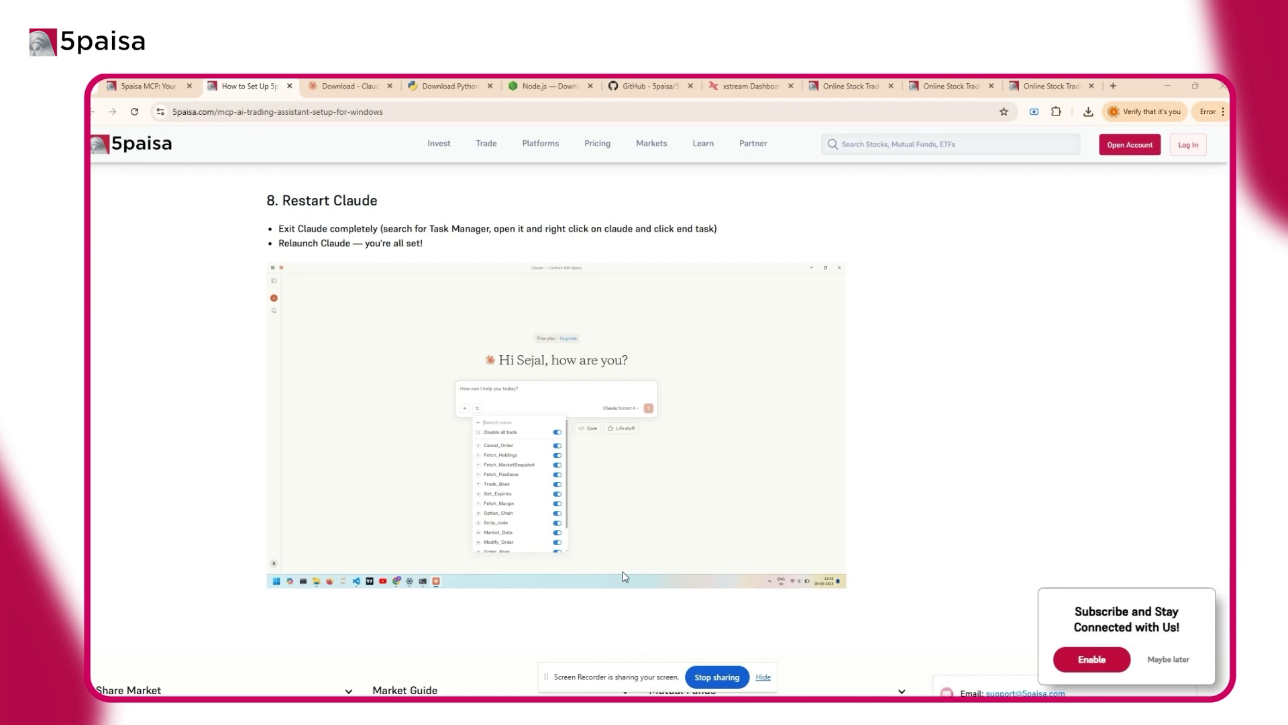
# End the Claude background process in Task Manager, then close Task Manager.
pyautogui.hotkey('ctrl', 'shift', 'Escape')
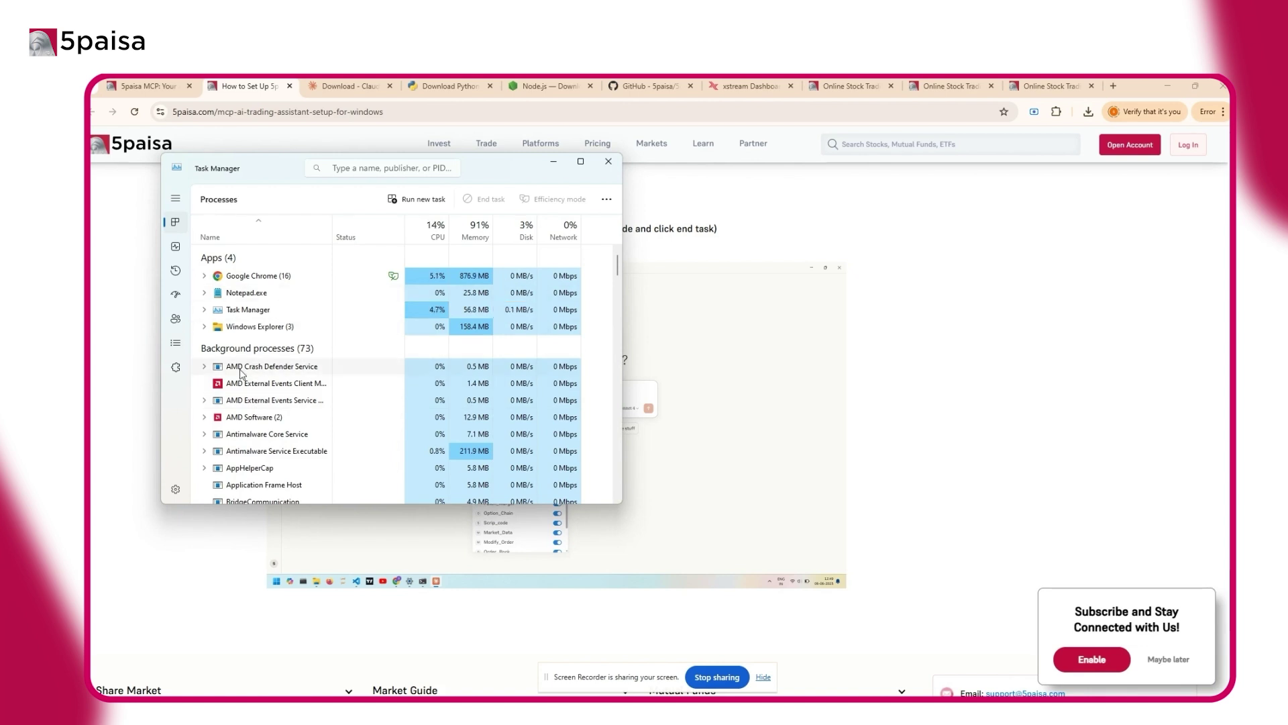
pyautogui.scroll(-3, 242, 373)
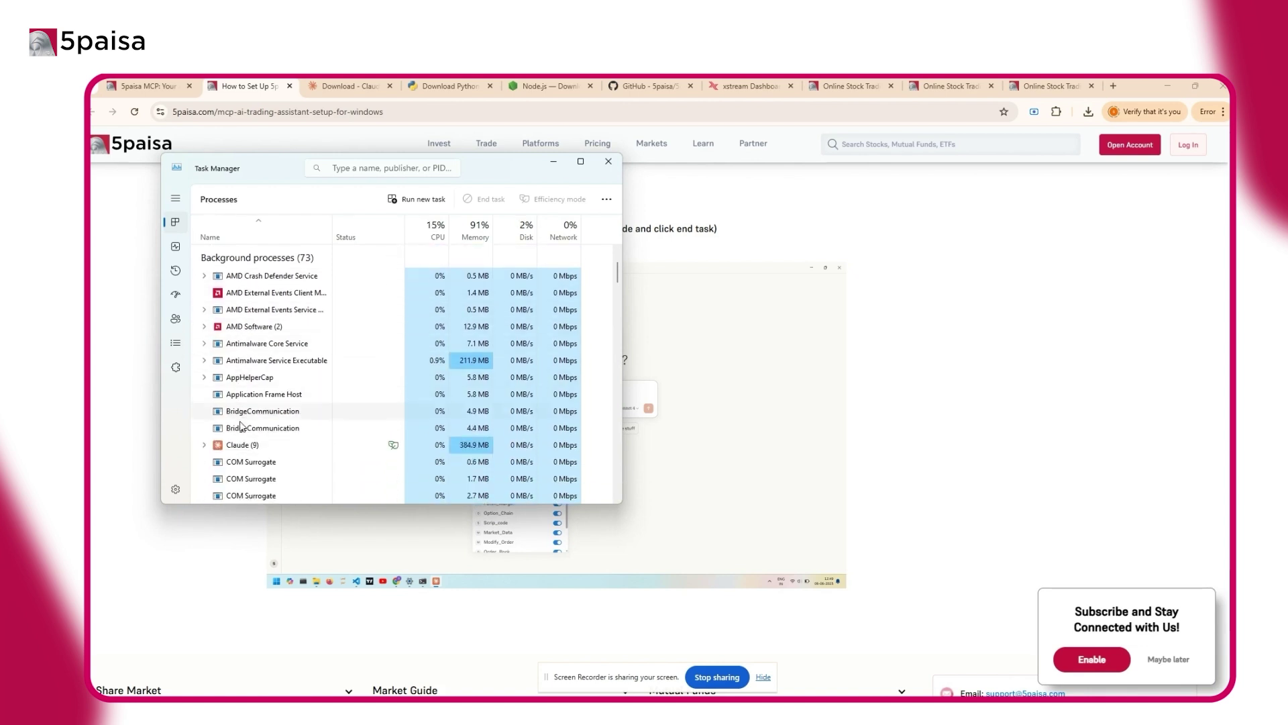
pyautogui.rightClick(236, 447)
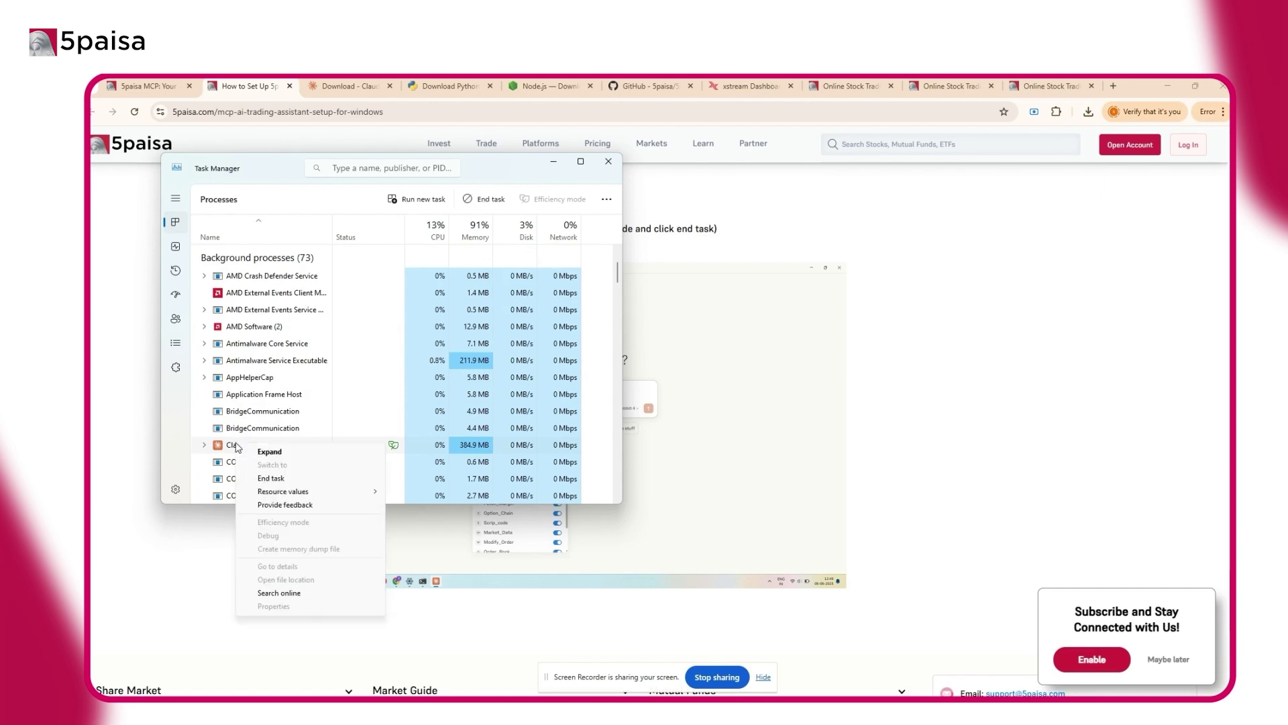
pyautogui.click(277, 480)
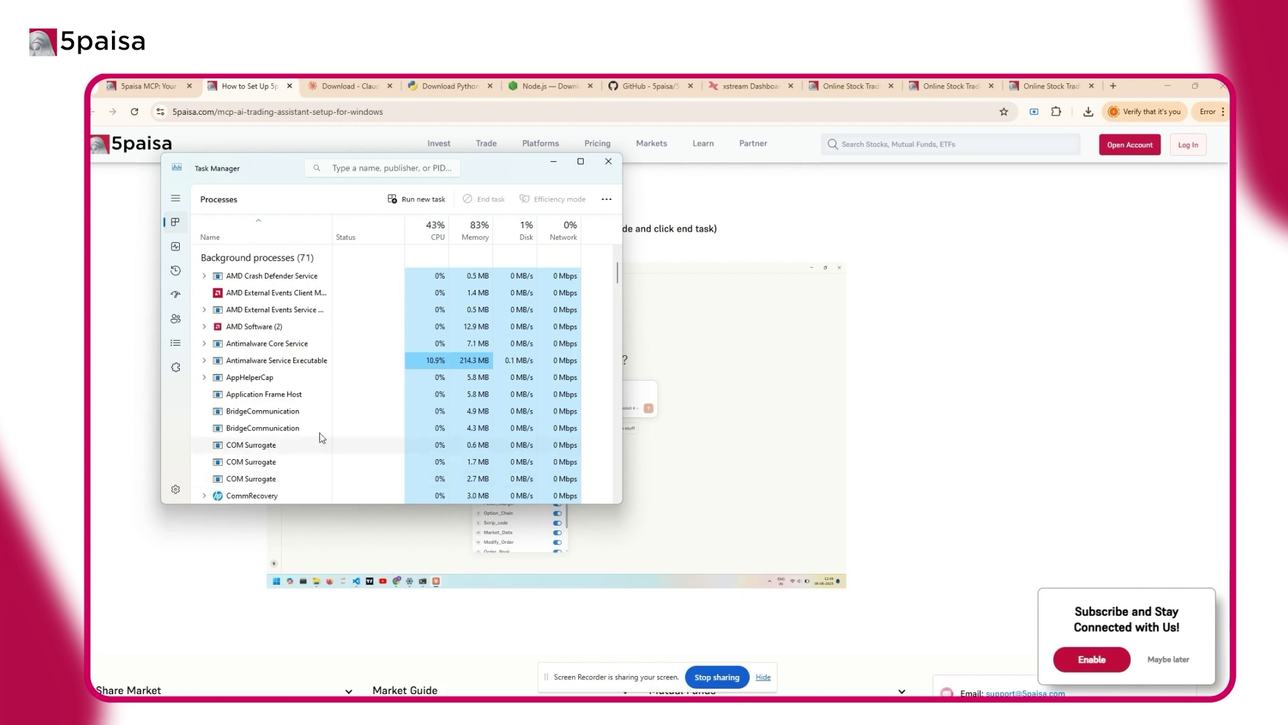
pyautogui.click(608, 161)
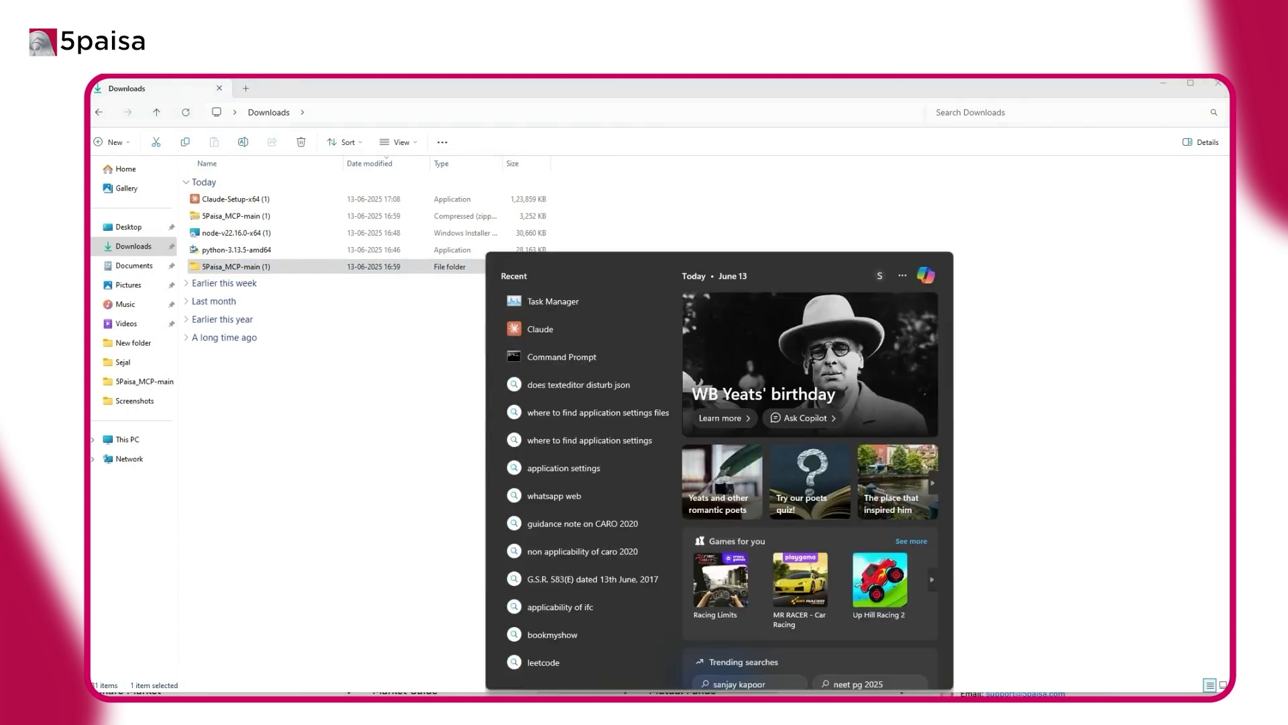
# Relaunch Claude from Windows search and open the 5paisa-tools connector's tool list.
pyautogui.write('claude')
pyautogui.press('Return')
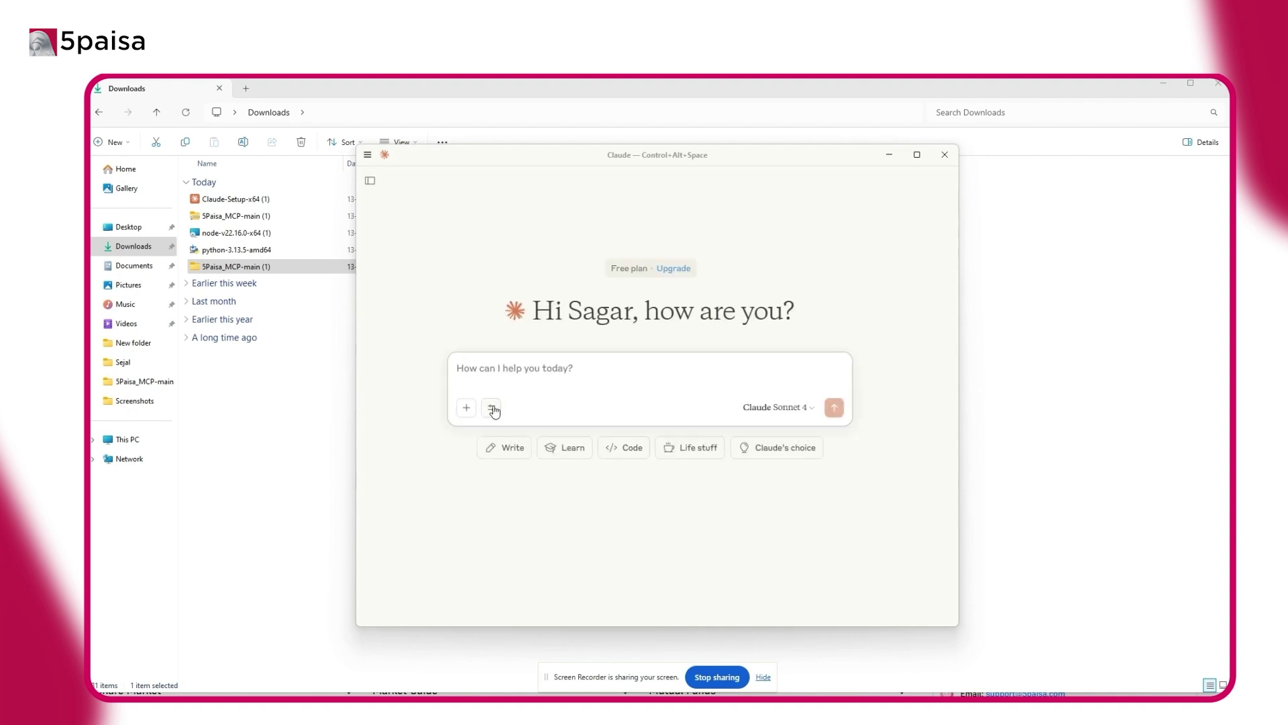
pyautogui.click(493, 409)
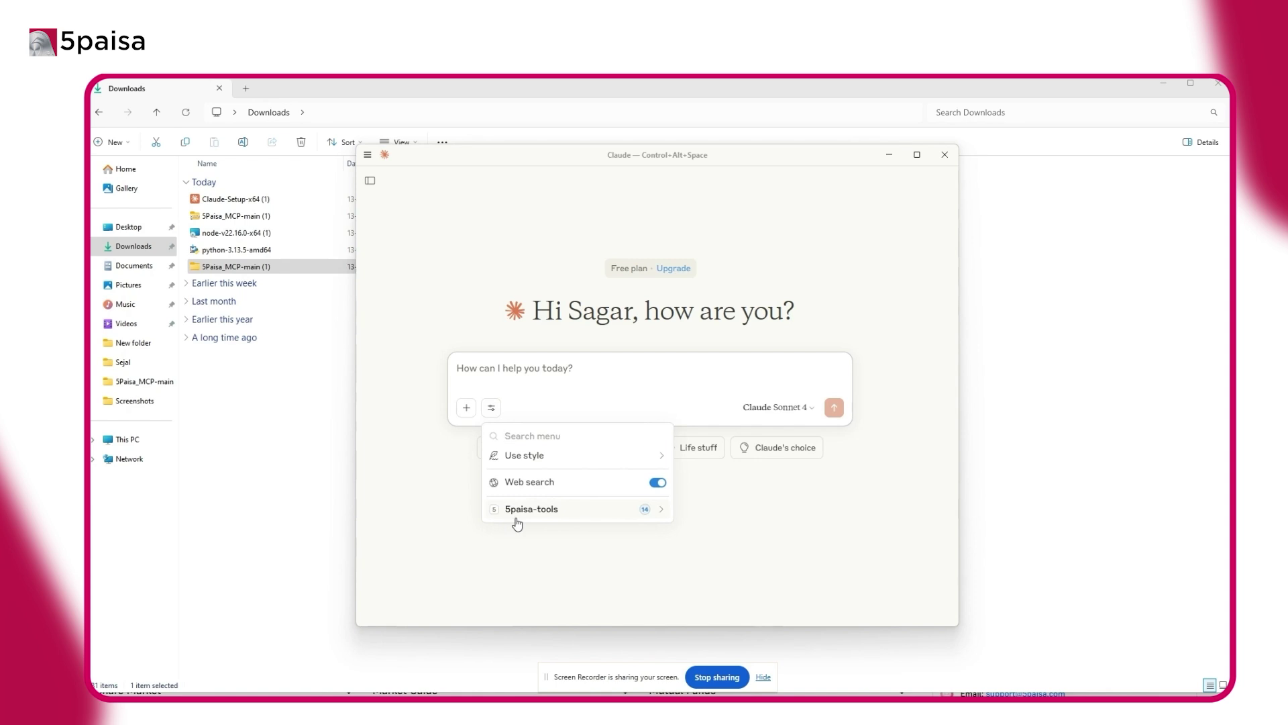
pyautogui.click(517, 510)
# Maximize Claude and scroll through the 14 enabled tools, including Place_Order and Login.
pyautogui.scroll(-2, 516, 523)
pyautogui.scroll(-1, 517, 523)
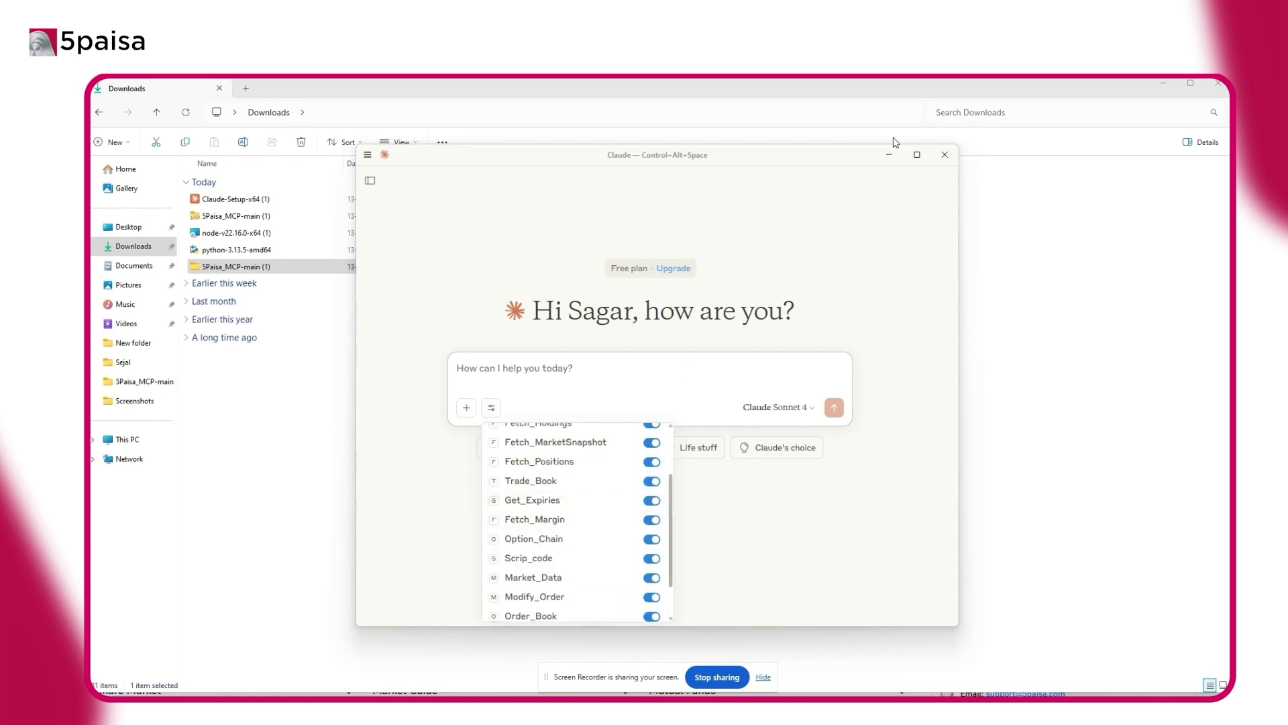
pyautogui.click(924, 157)
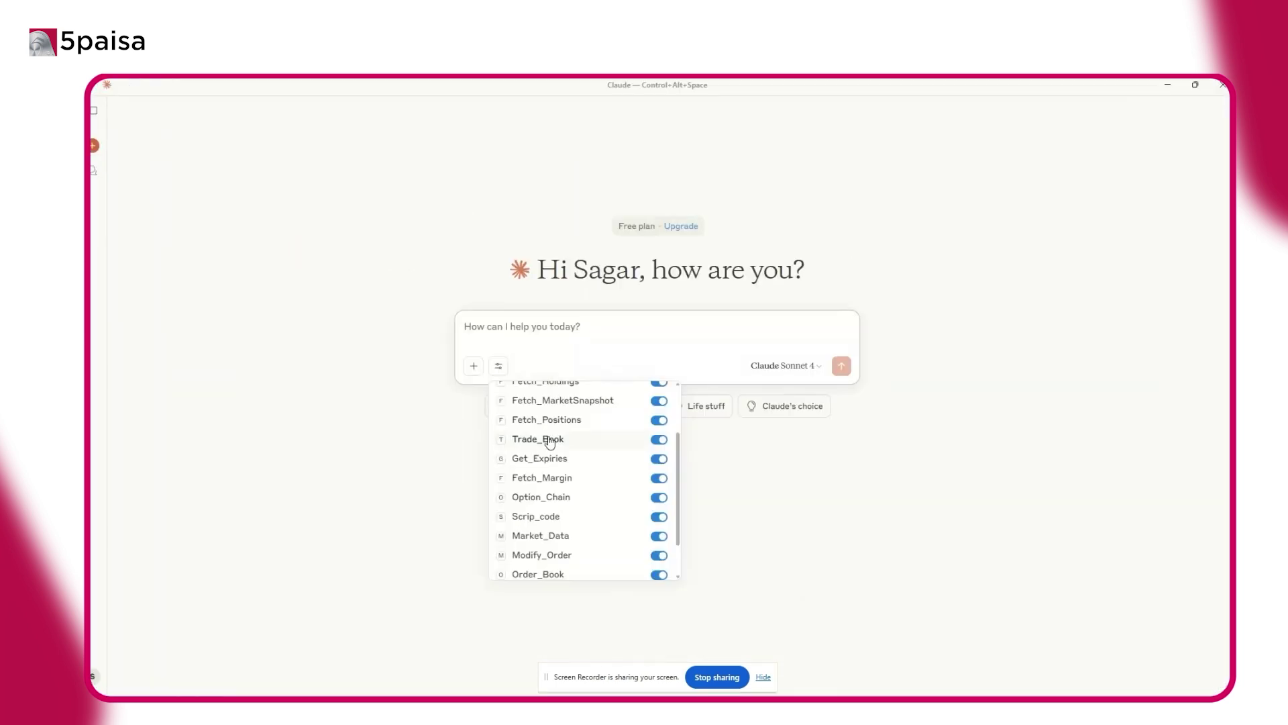
pyautogui.scroll(2, 549, 439)
pyautogui.scroll(-3, 549, 439)
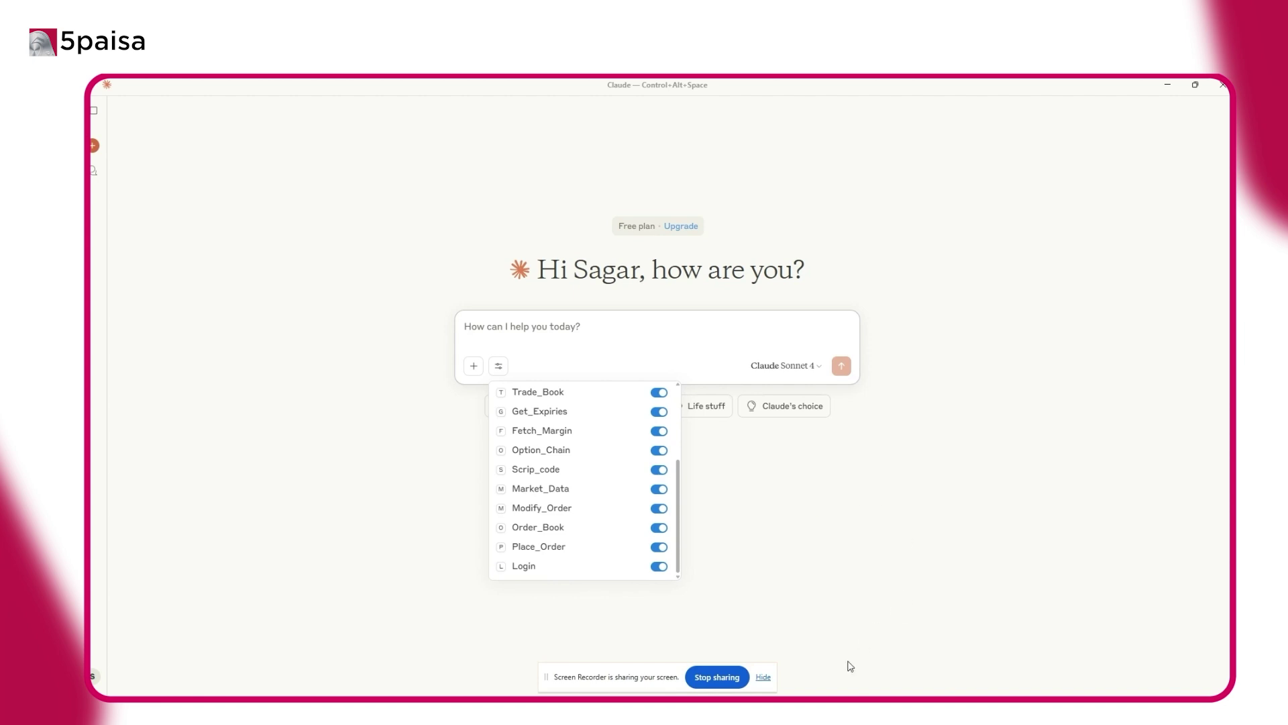
# Switch to the '5paisa MCP: Your…' product page tab.
pyautogui.moveTo(851, 667)
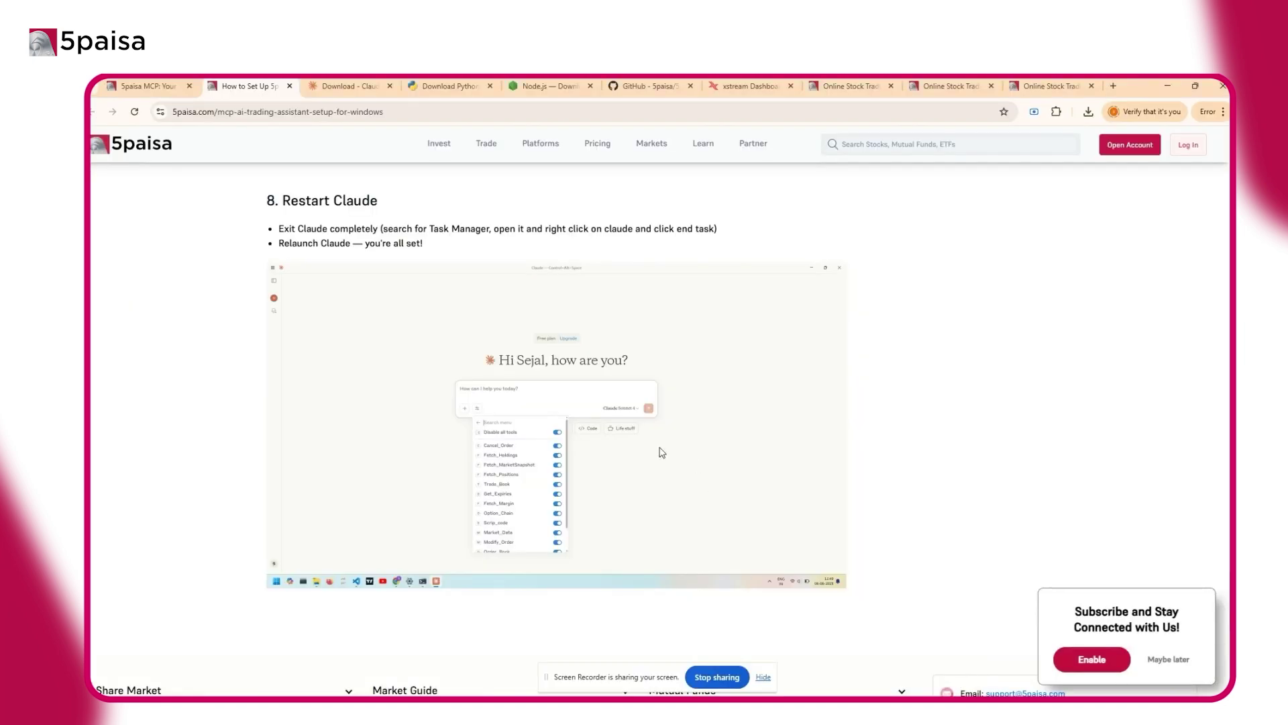
pyautogui.scroll(-3, 635, 454)
pyautogui.scroll(-3, 635, 454)
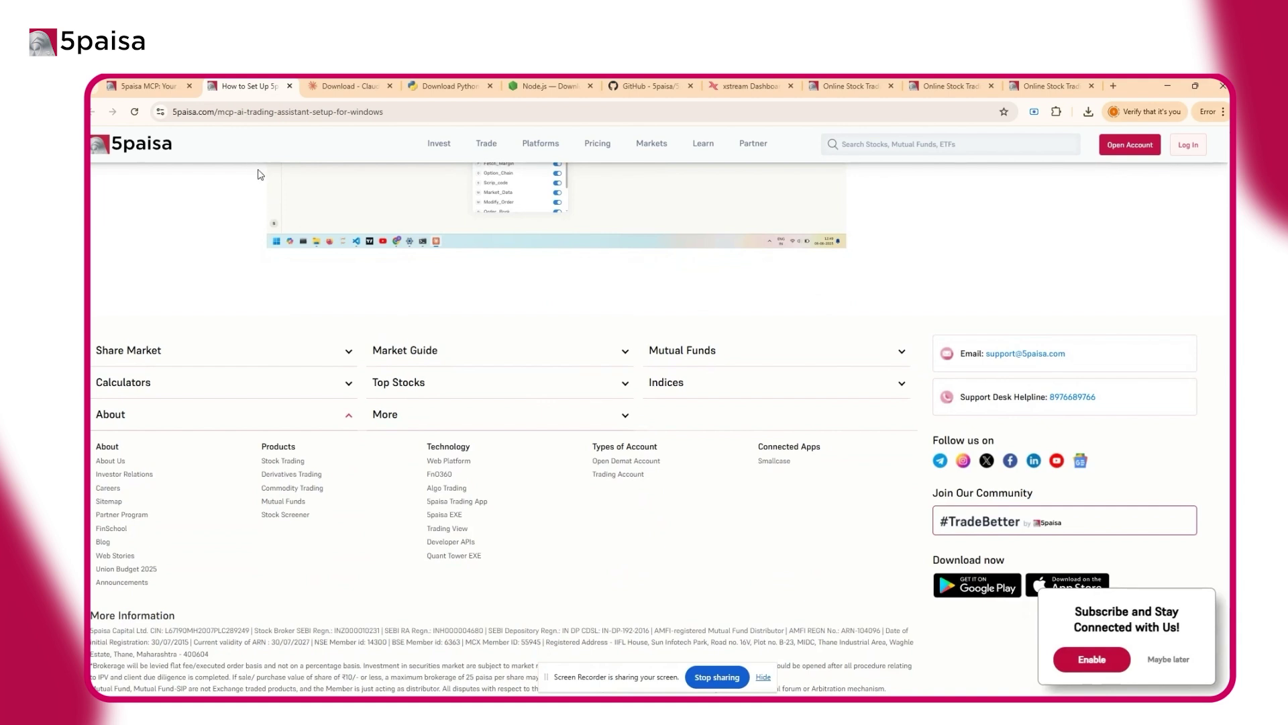
pyautogui.click(155, 87)
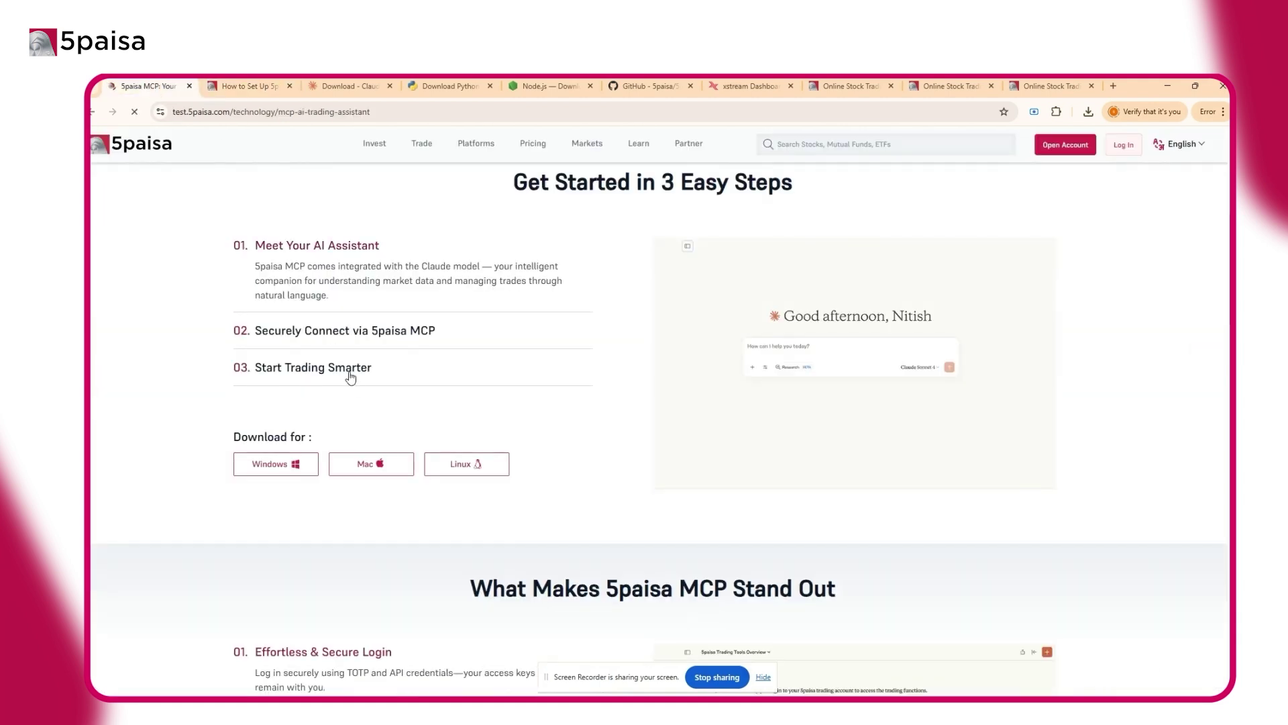
# Scroll past the data-security points down to the Frequently Asked Questions list.
pyautogui.scroll(-3, 354, 379)
pyautogui.scroll(-6, 354, 379)
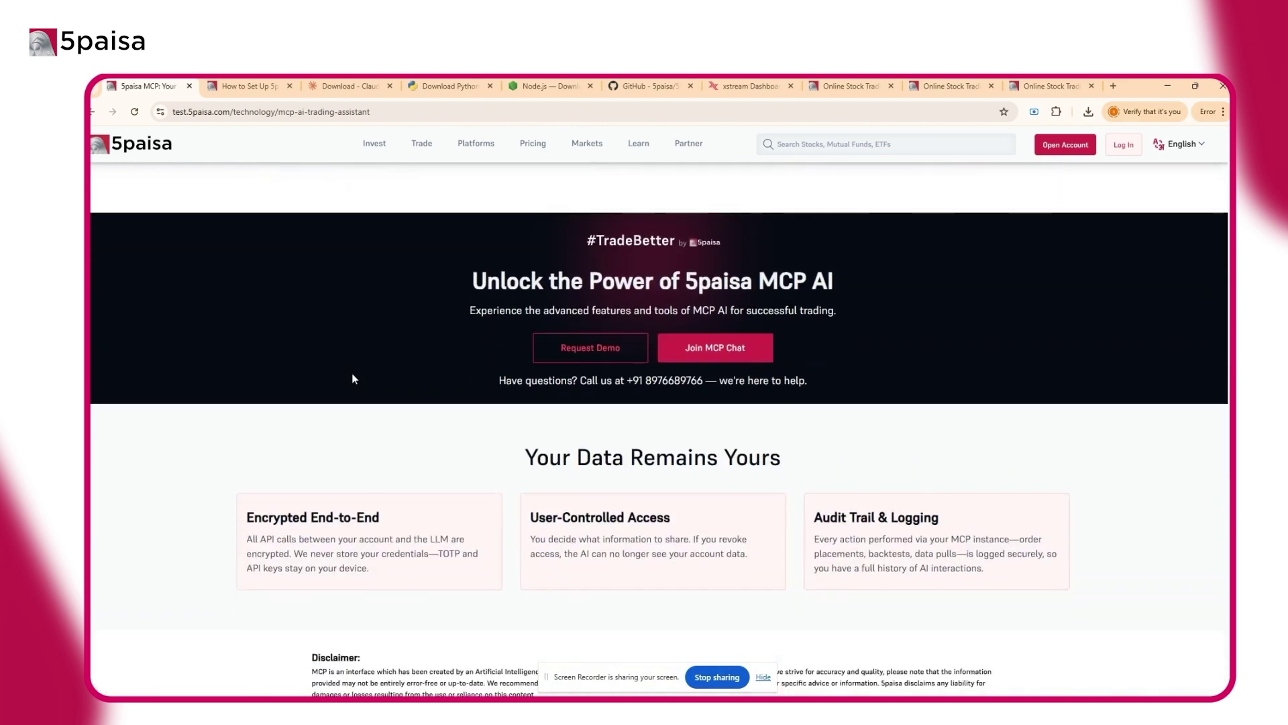
pyautogui.scroll(-1, 352, 379)
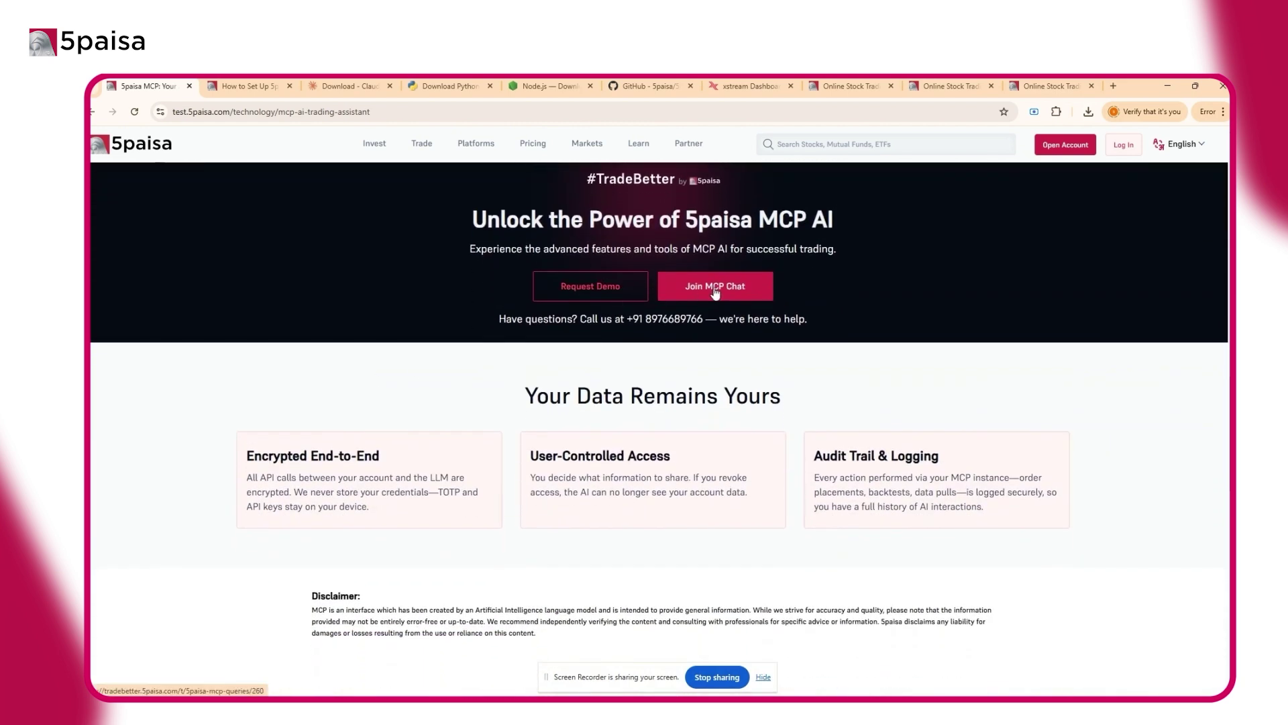
pyautogui.moveTo(497, 318); pyautogui.dragTo(840, 315)
pyautogui.click(839, 315)
pyautogui.scroll(-3, 841, 320)
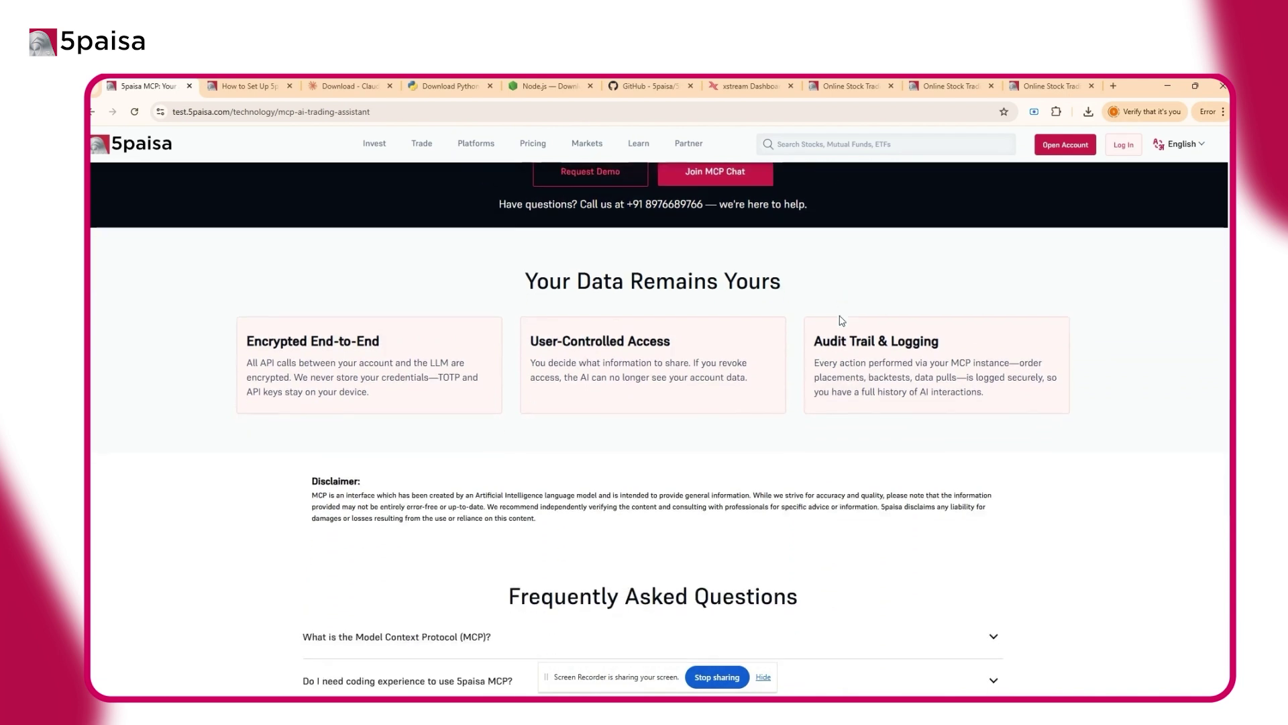
pyautogui.scroll(-4, 841, 320)
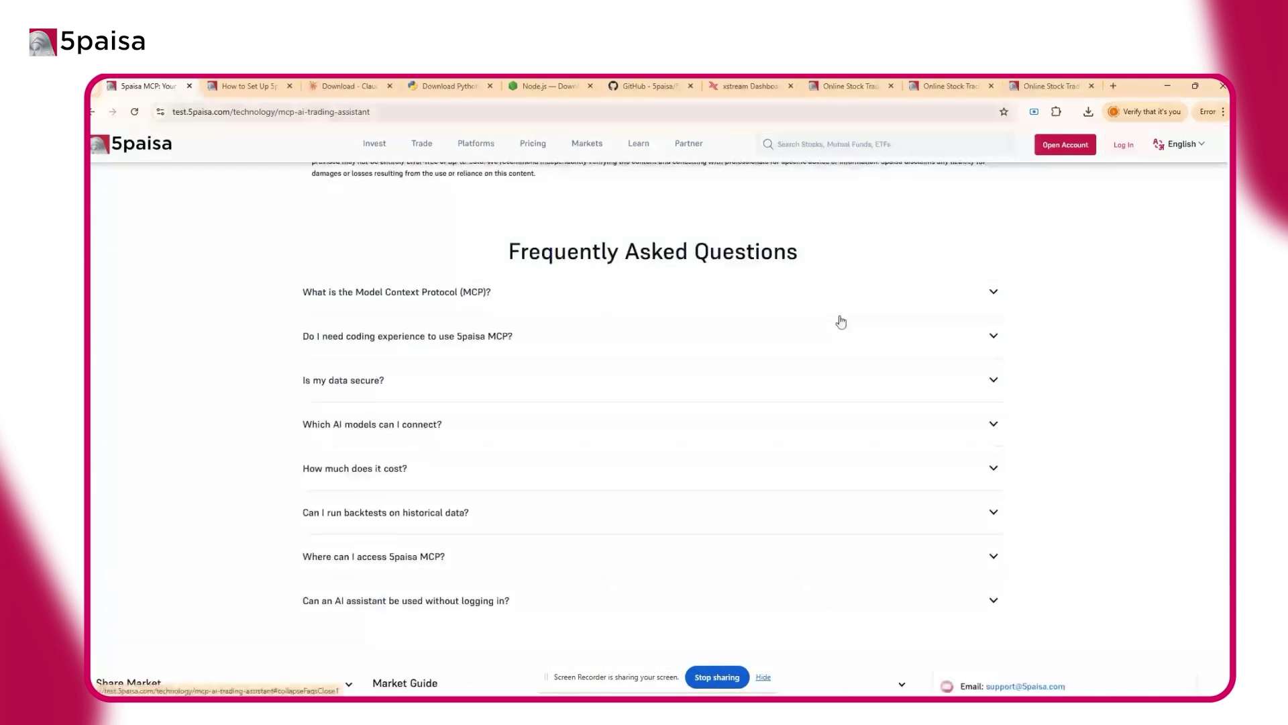